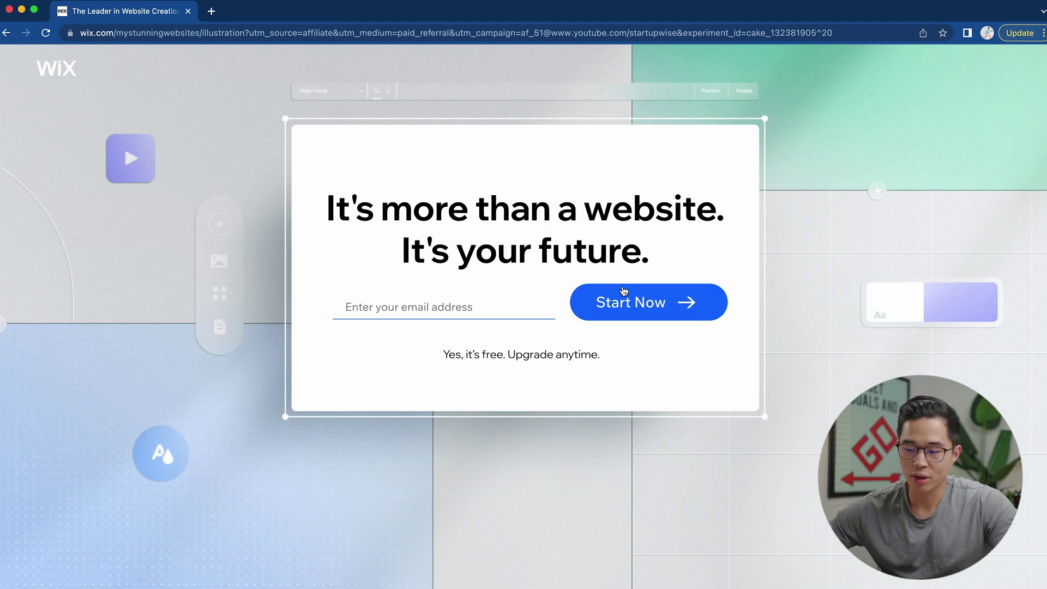
# Sign up for a new account with the email address and a confirmed account password.
pyautogui.click(427, 314)
pyautogui.click(422, 383)
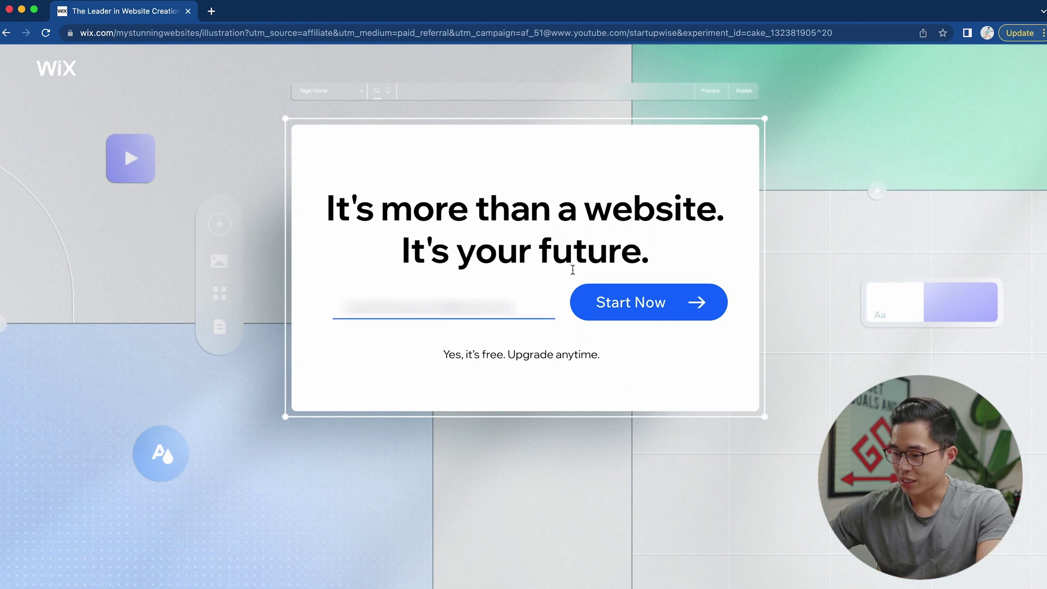
pyautogui.click(684, 309)
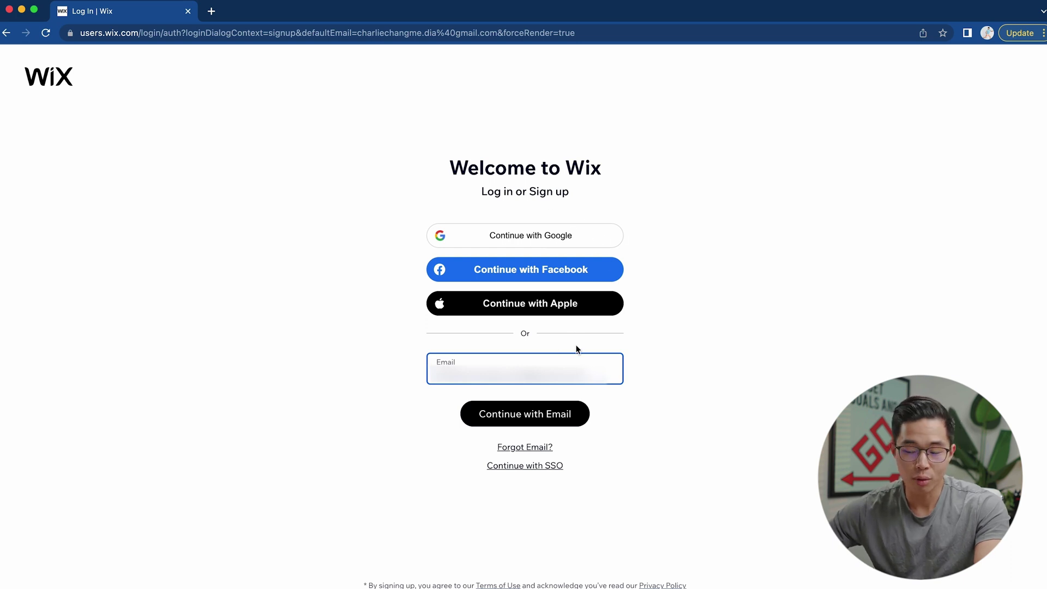
pyautogui.click(537, 415)
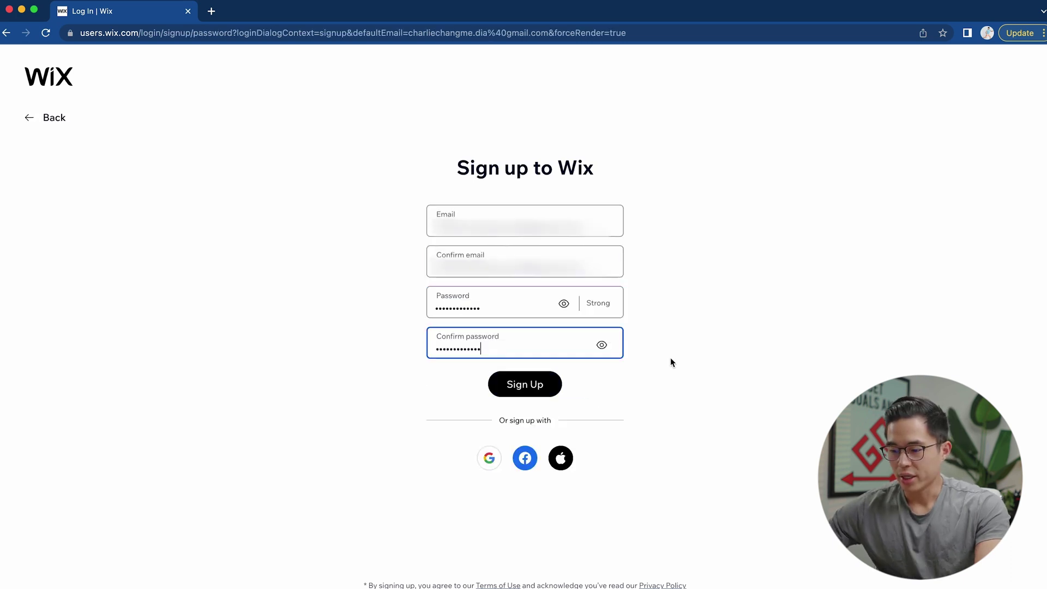
pyautogui.click(533, 387)
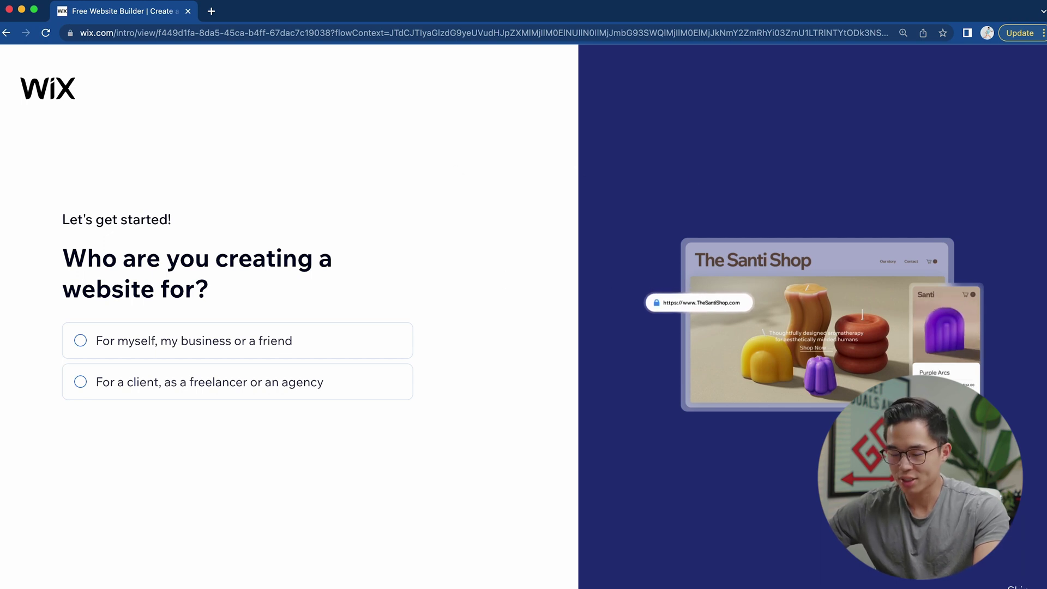
# Set the website as being for myself, my business or a friend, with Online Store as its type.
pyautogui.click(208, 338)
pyautogui.click(143, 446)
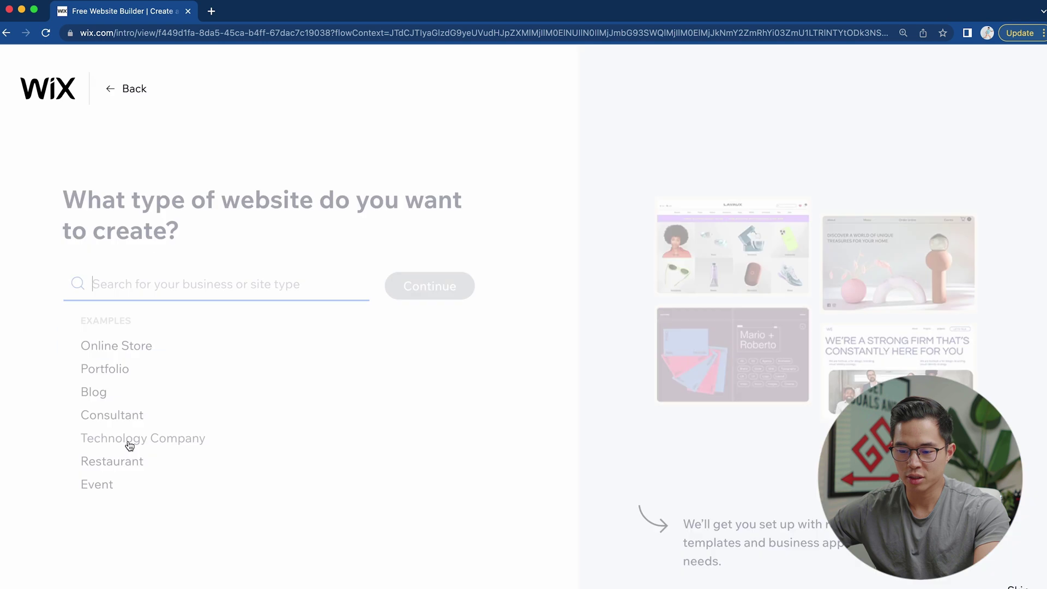
pyautogui.click(137, 325)
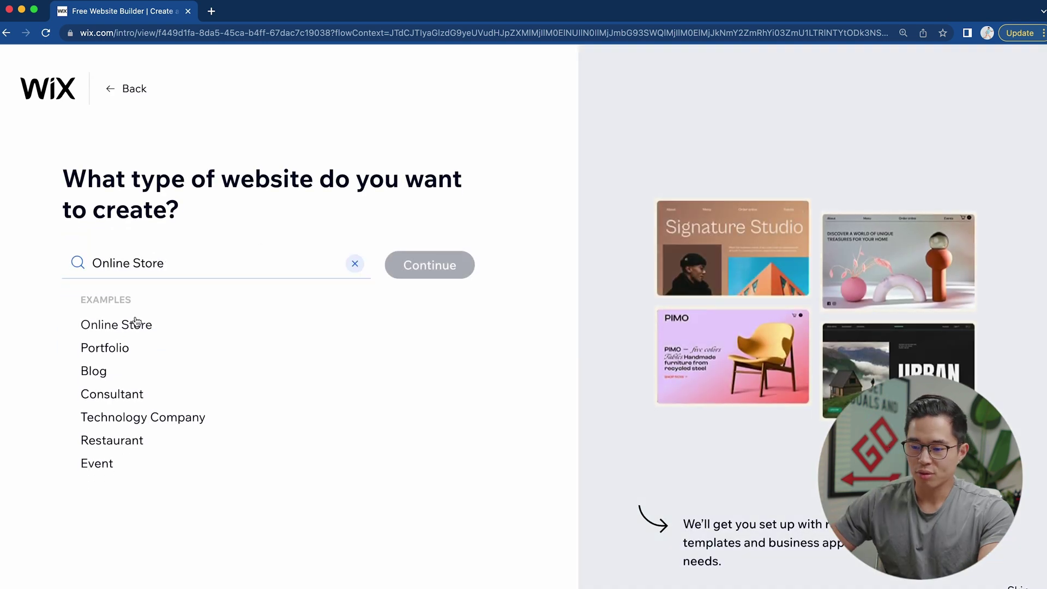
pyautogui.click(429, 265)
# Choose the Accessories Store template with the RAW ETC hat design from the Online Store templates.
pyautogui.scroll(-2, 385, 195)
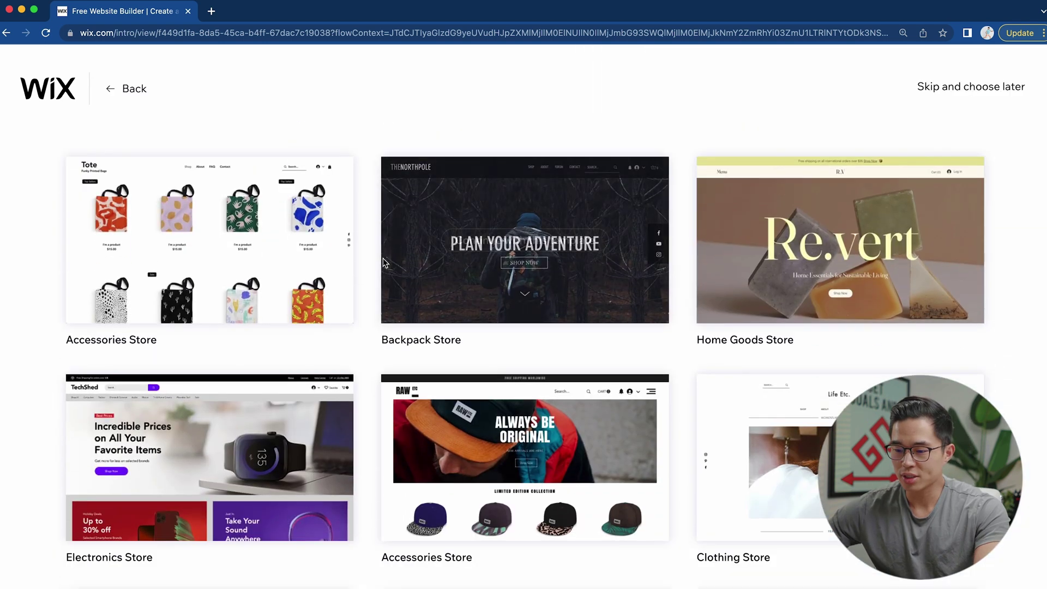
pyautogui.scroll(2, 385, 194)
pyautogui.scroll(-1, 361, 331)
pyautogui.scroll(-5, 362, 328)
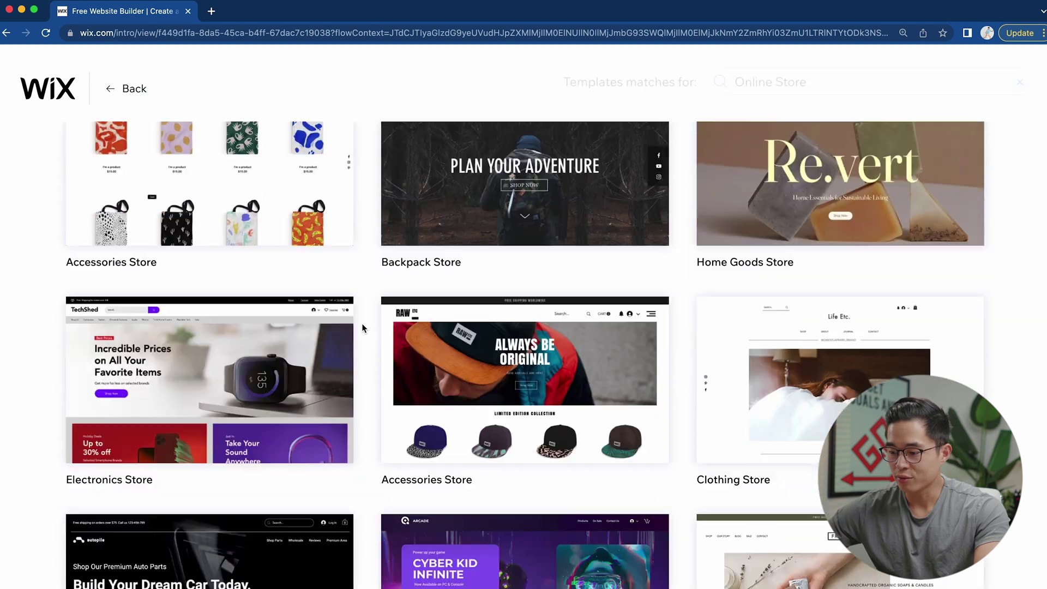
pyautogui.scroll(-4, 362, 328)
pyautogui.scroll(8, 363, 328)
pyautogui.scroll(-8, 363, 328)
pyautogui.scroll(-2, 366, 360)
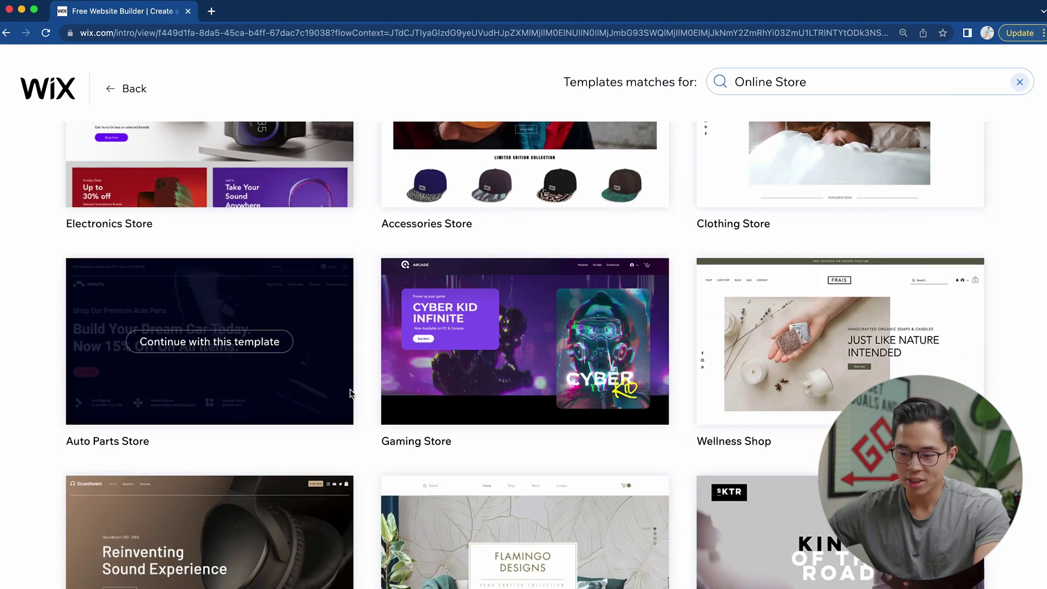
pyautogui.scroll(4, 368, 398)
pyautogui.scroll(-2, 369, 403)
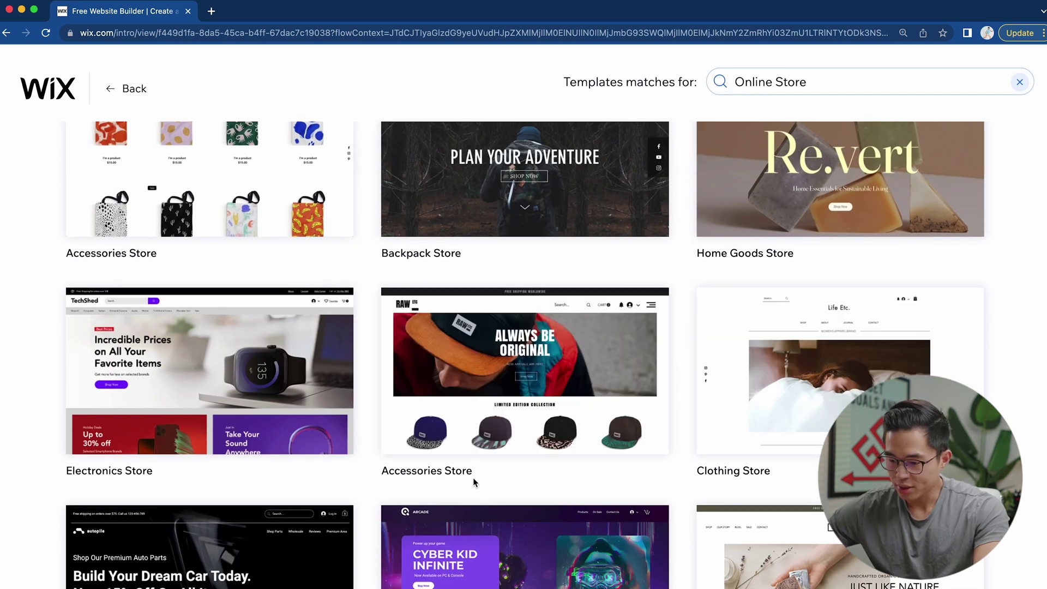
pyautogui.click(542, 375)
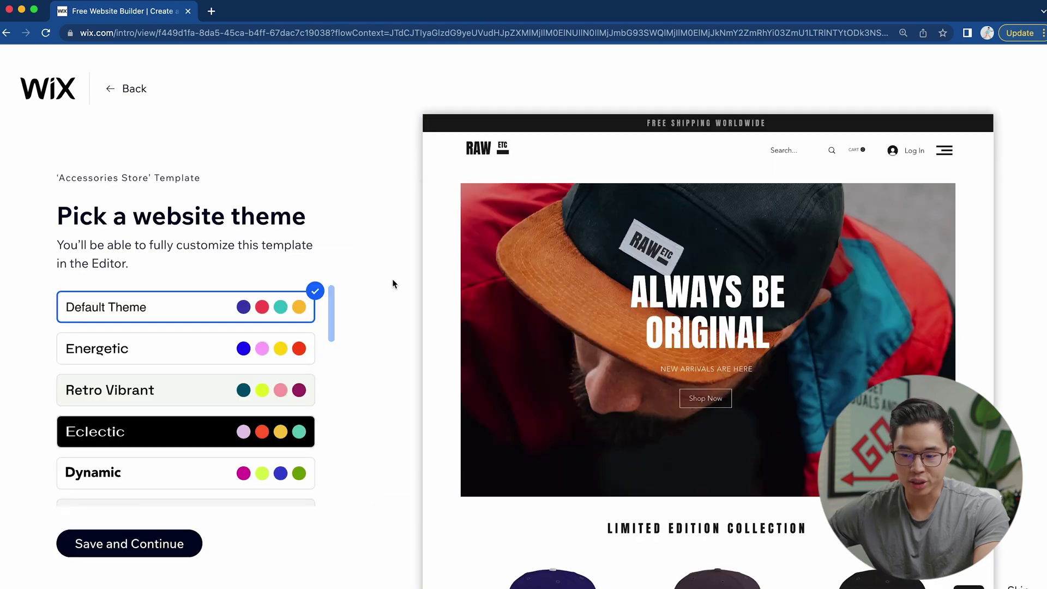
# Apply the Retro Vibrant theme to the template and save the choice.
pyautogui.click(171, 352)
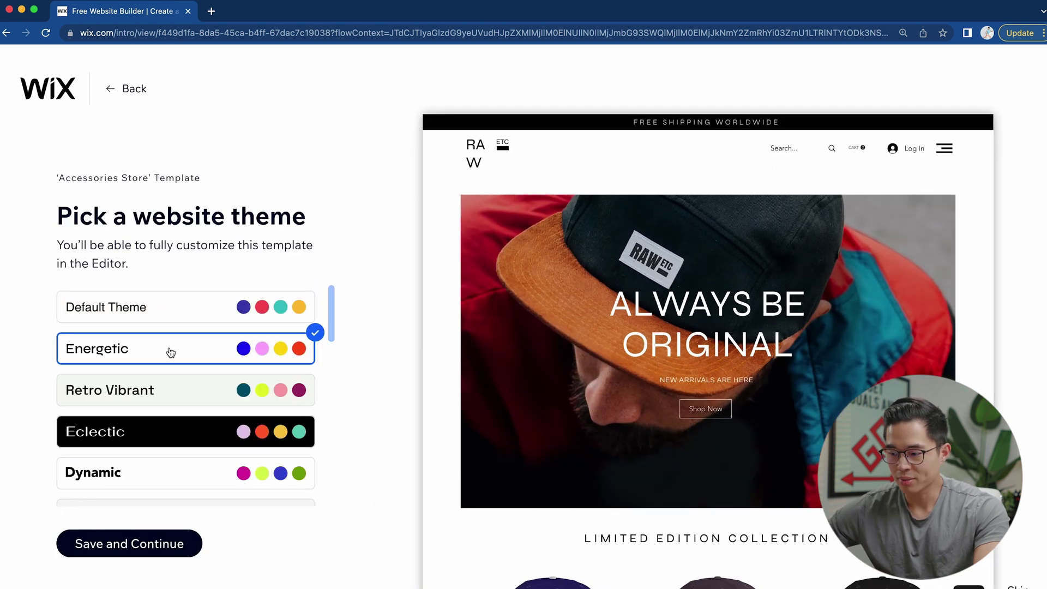
pyautogui.click(157, 399)
pyautogui.scroll(-2, 216, 385)
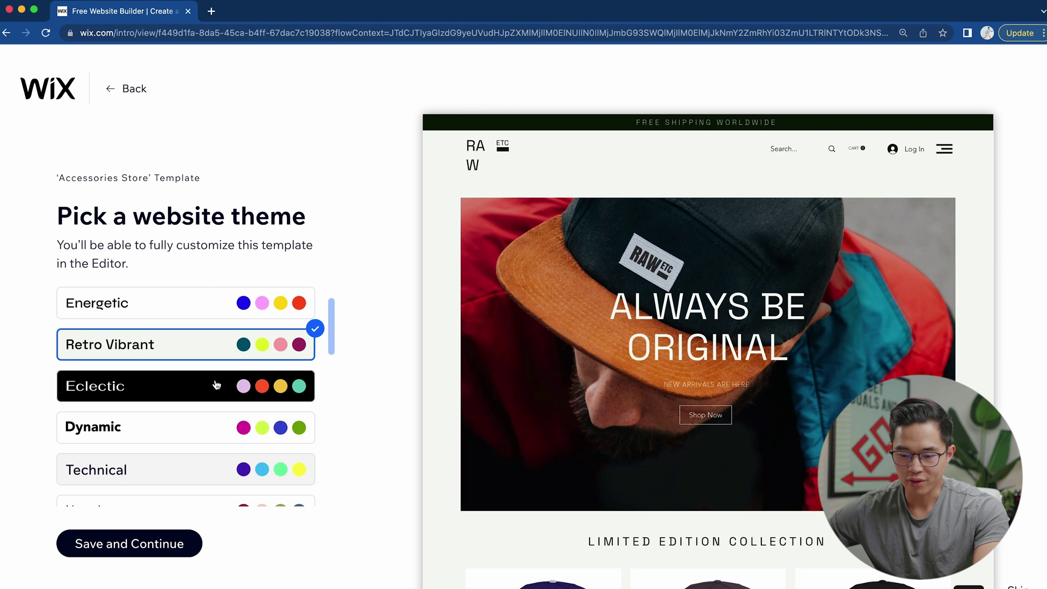
pyautogui.click(170, 545)
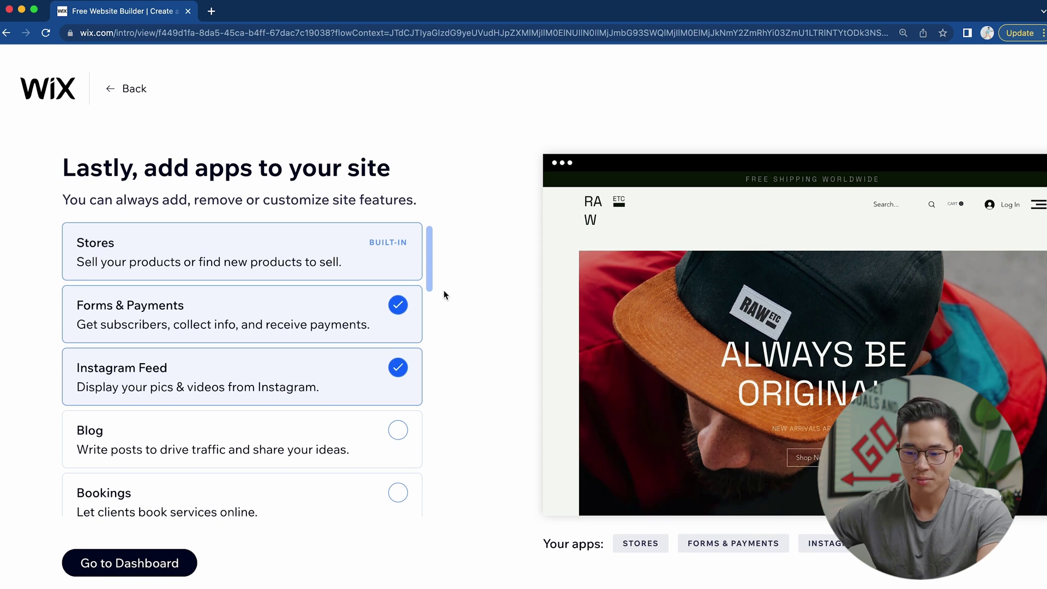
# Finish the setup with the preselected apps and open the site for designing from the dashboard.
pyautogui.click(137, 574)
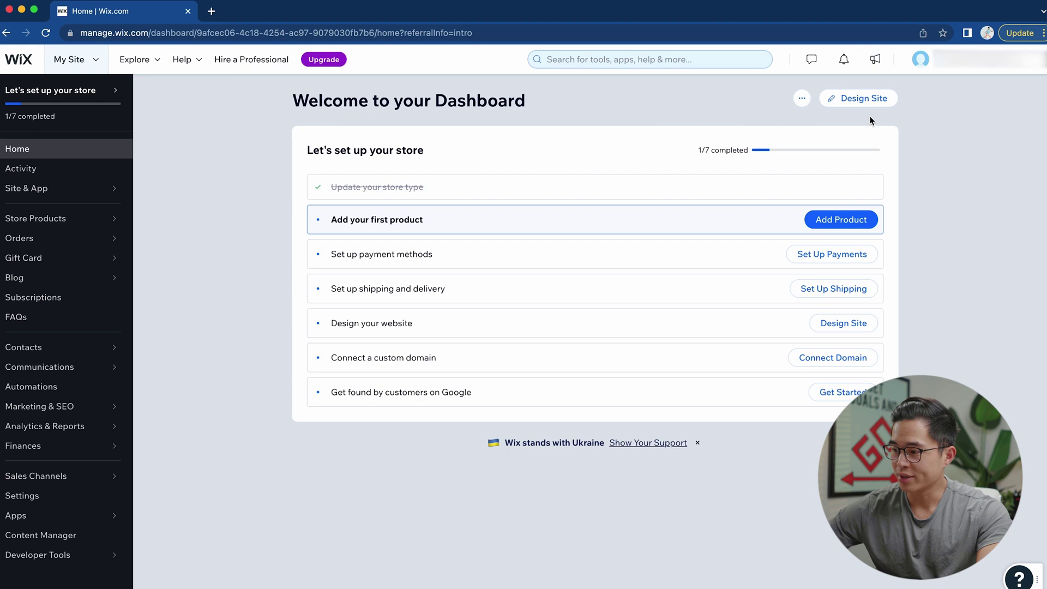
pyautogui.click(869, 103)
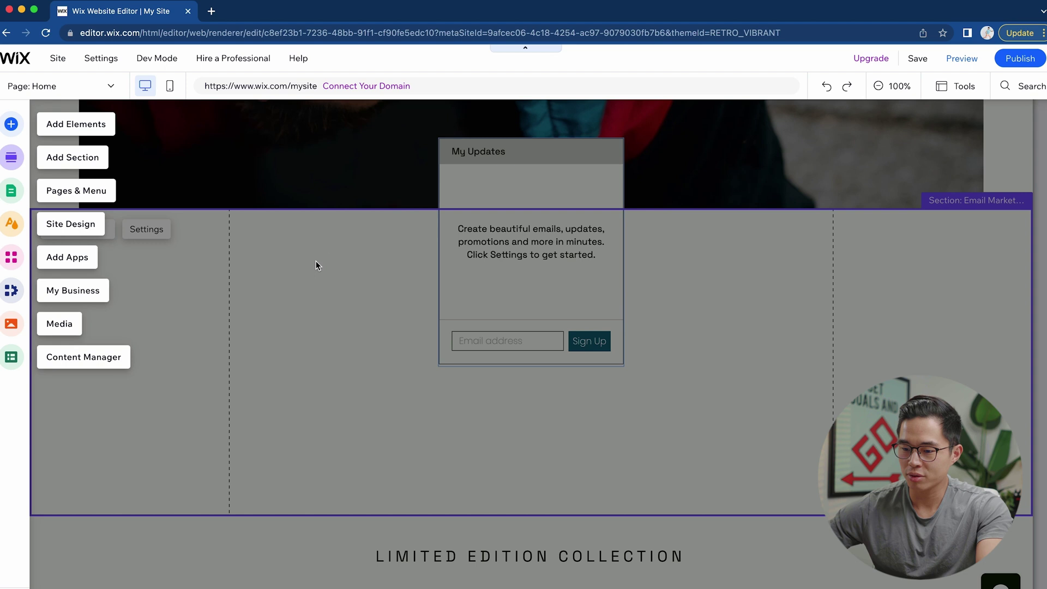
# Set the character spacing of the whole "ALWAYS BE ORIGINAL" heading in the Welcome section to 0.2.
pyautogui.scroll(6, 342, 248)
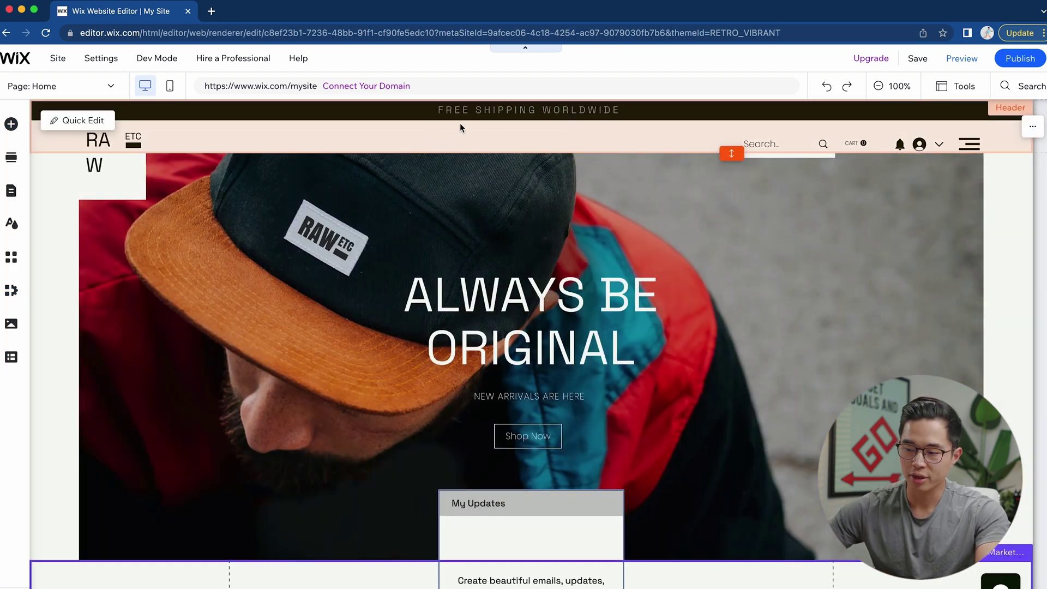
pyautogui.scroll(-15, 460, 127)
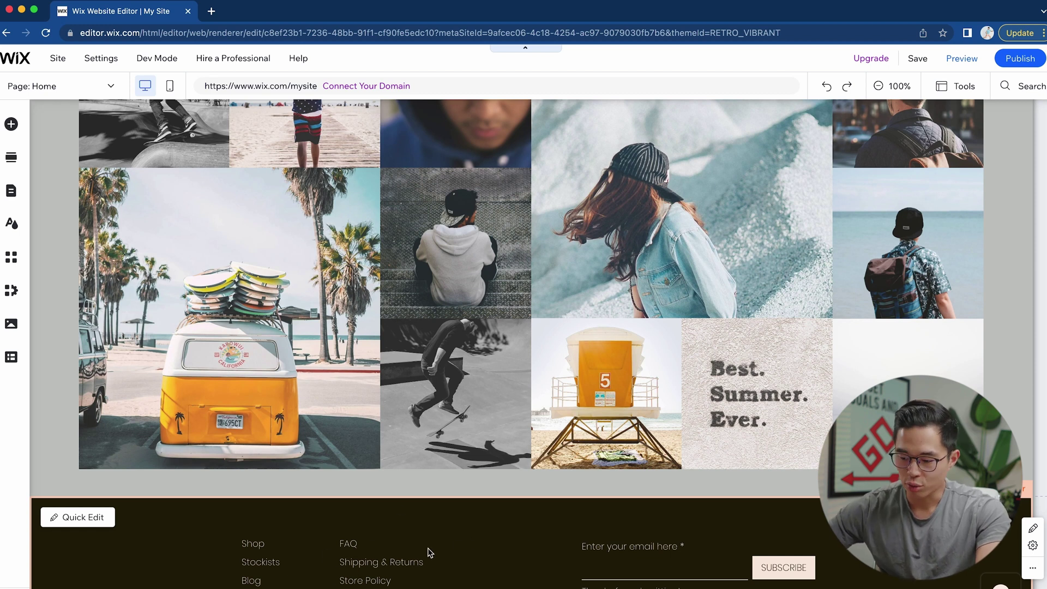
pyautogui.scroll(20, 429, 551)
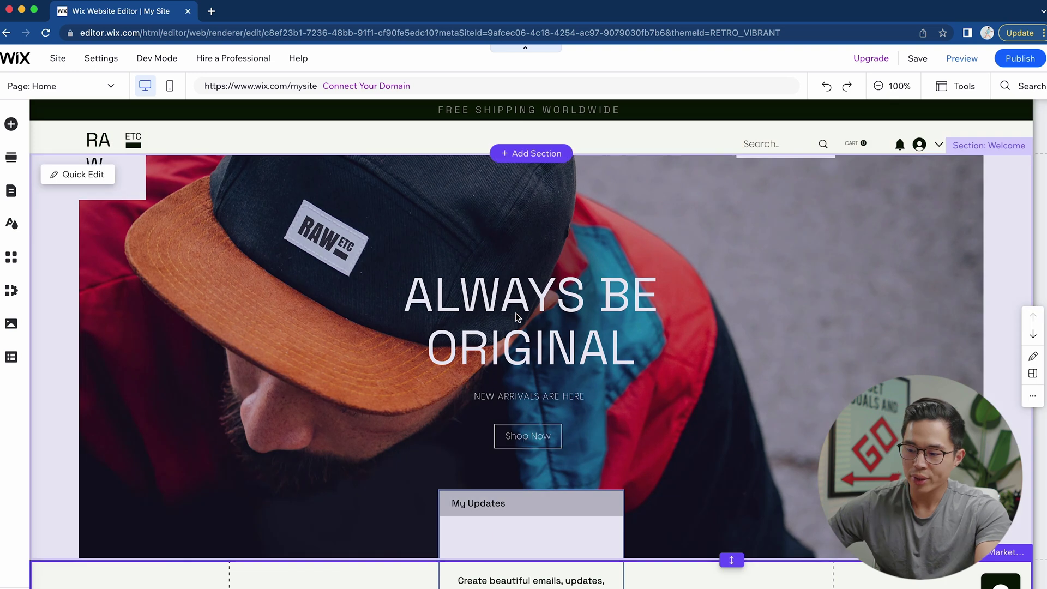
pyautogui.click(573, 346)
pyautogui.doubleClick(571, 346)
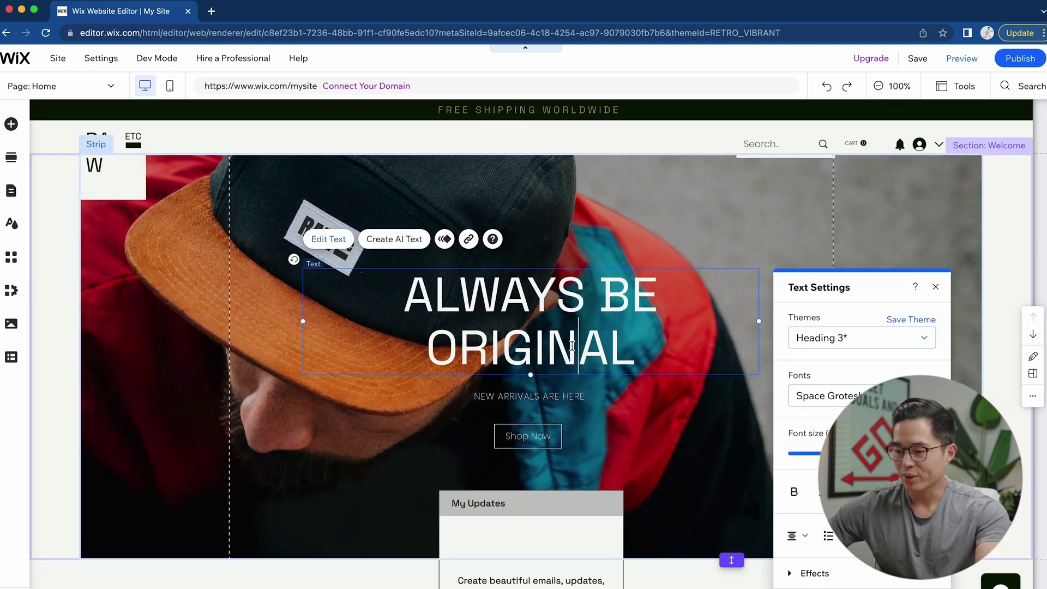
pyautogui.press('super+a')
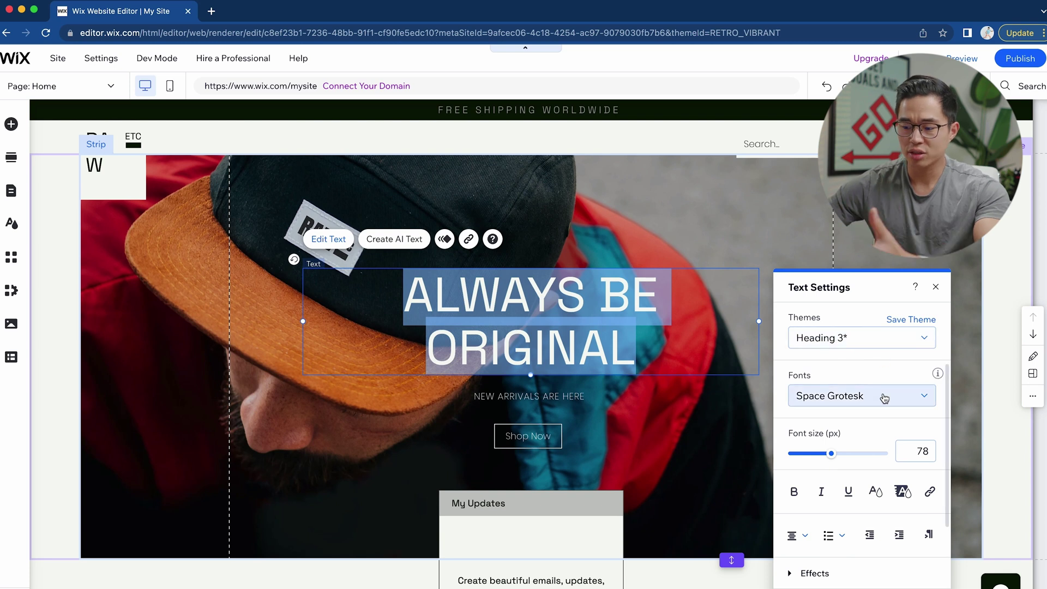
pyautogui.scroll(-1, 851, 430)
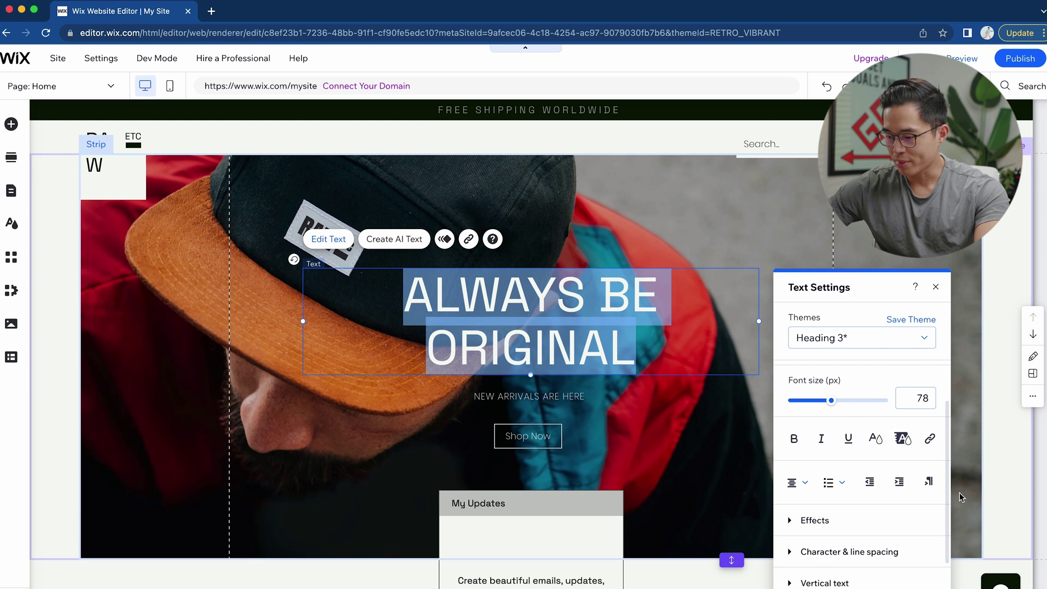
pyautogui.click(801, 521)
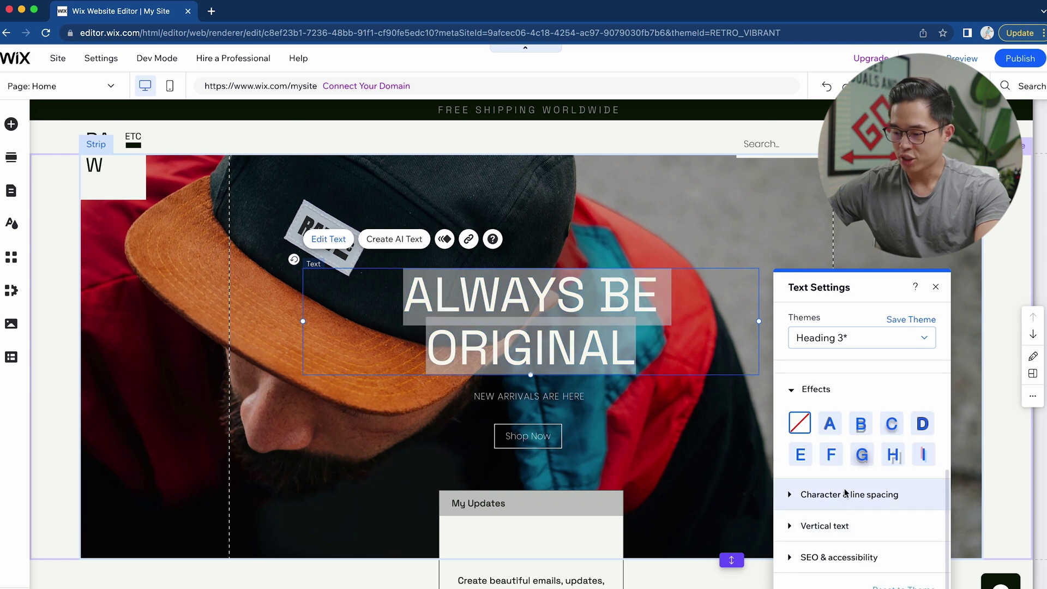
pyautogui.click(812, 495)
pyautogui.moveTo(806, 426); pyautogui.dragTo(827, 431)
pyautogui.scroll(3, 864, 455)
pyautogui.scroll(-4, 865, 456)
pyautogui.scroll(1, 867, 461)
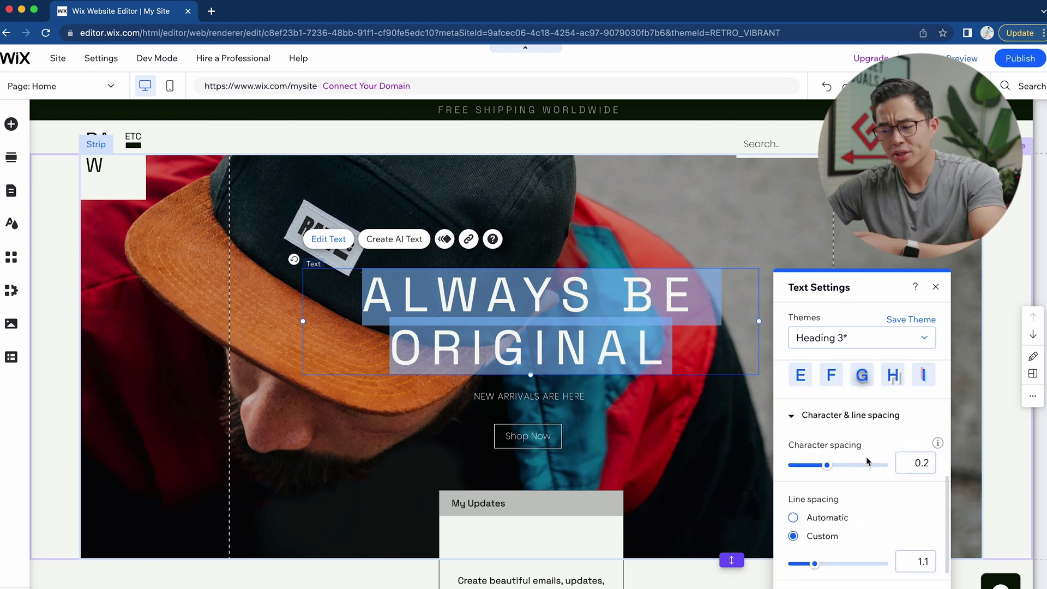
pyautogui.scroll(5, 866, 459)
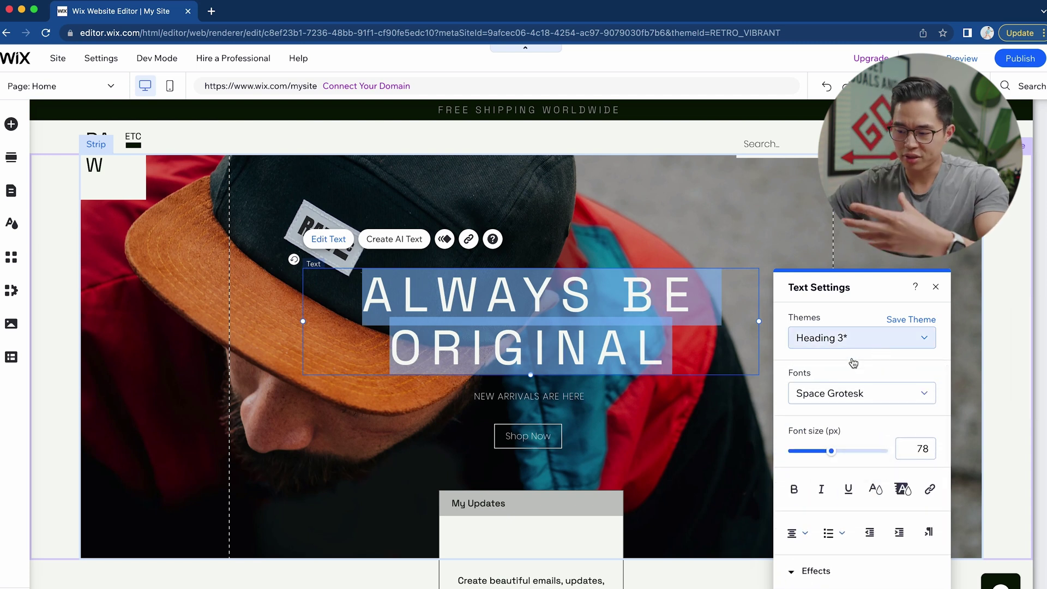
# Review the link options of the Shop Now button and confirm the Shop page as its target.
pyautogui.click(542, 393)
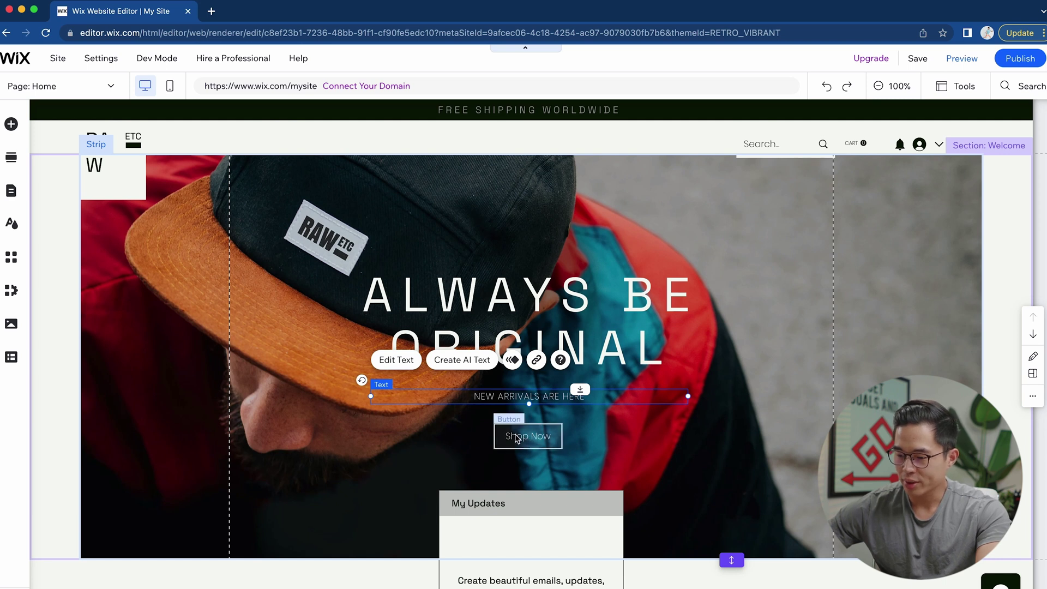
pyautogui.click(532, 437)
pyautogui.click(532, 396)
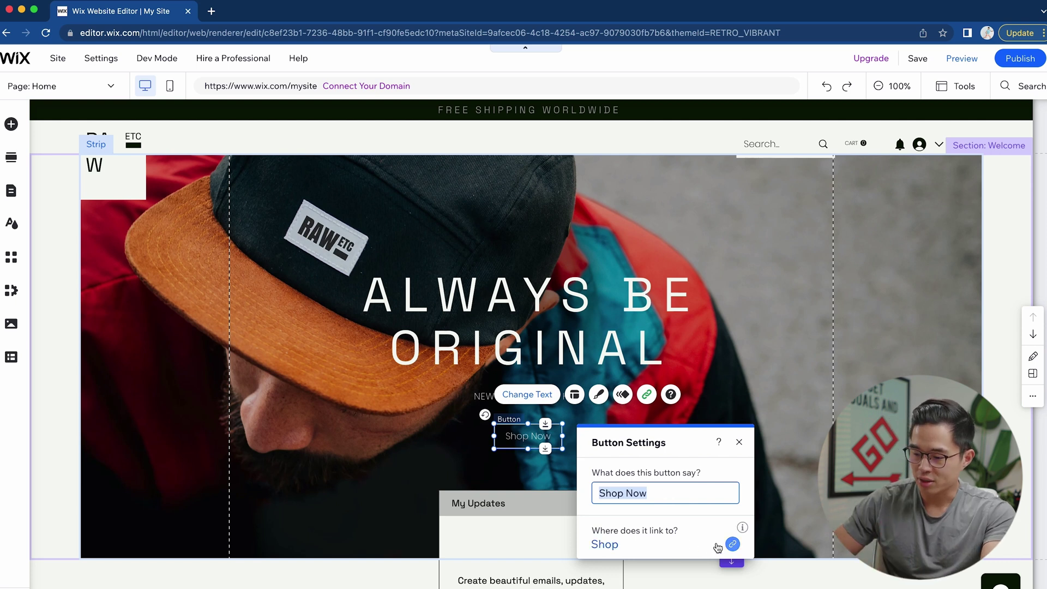
pyautogui.click(673, 546)
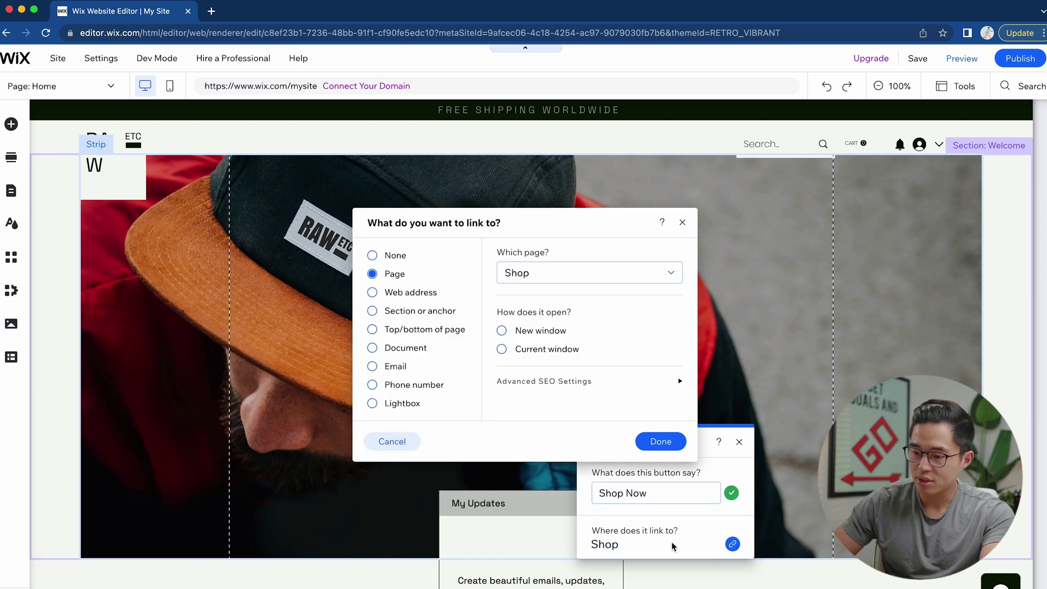
pyautogui.click(672, 274)
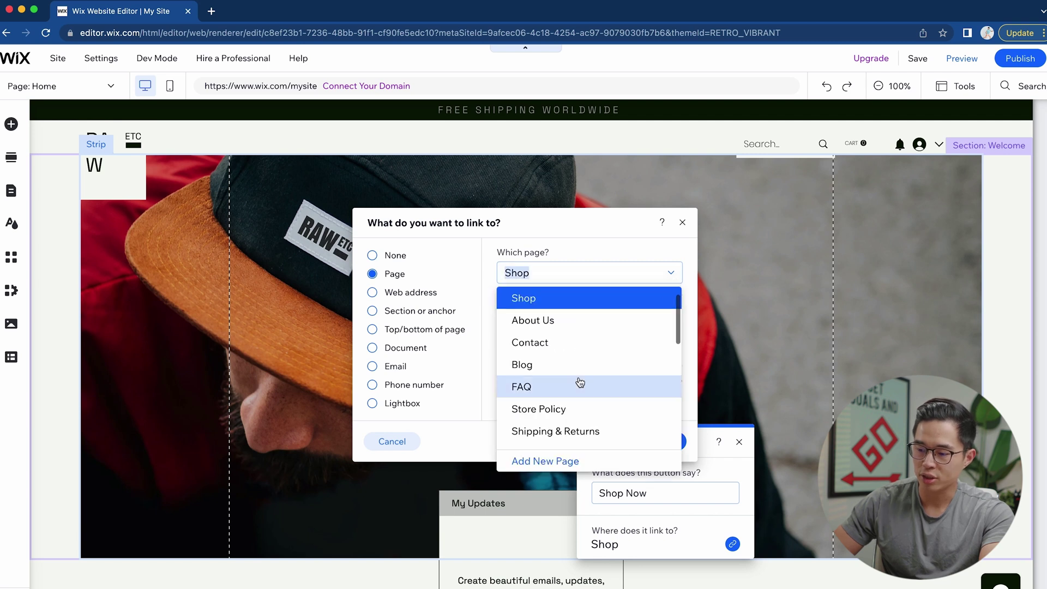
pyautogui.scroll(-10, 580, 381)
pyautogui.scroll(10, 597, 344)
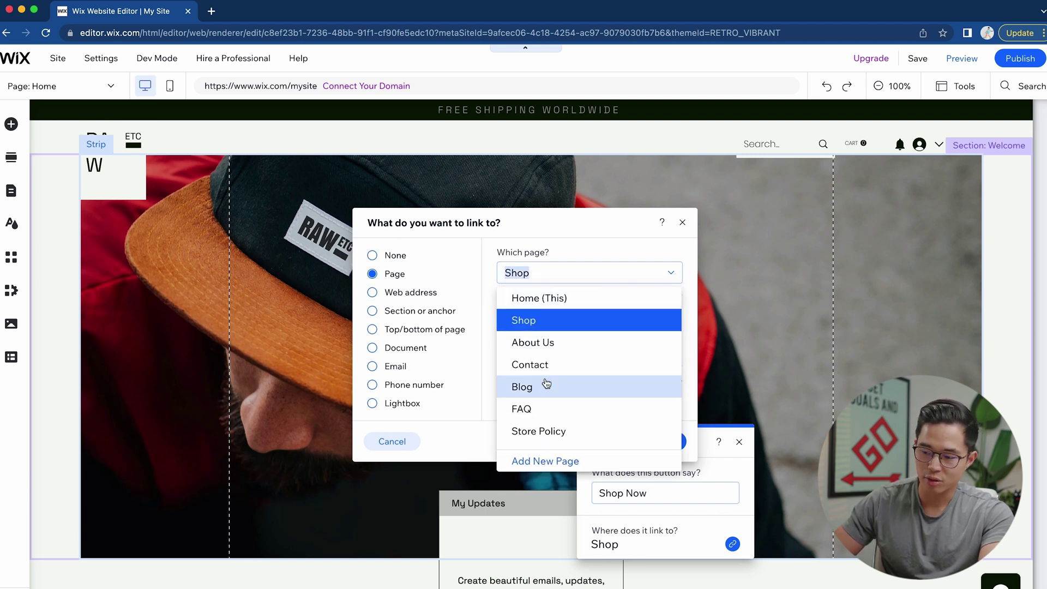
pyautogui.click(593, 261)
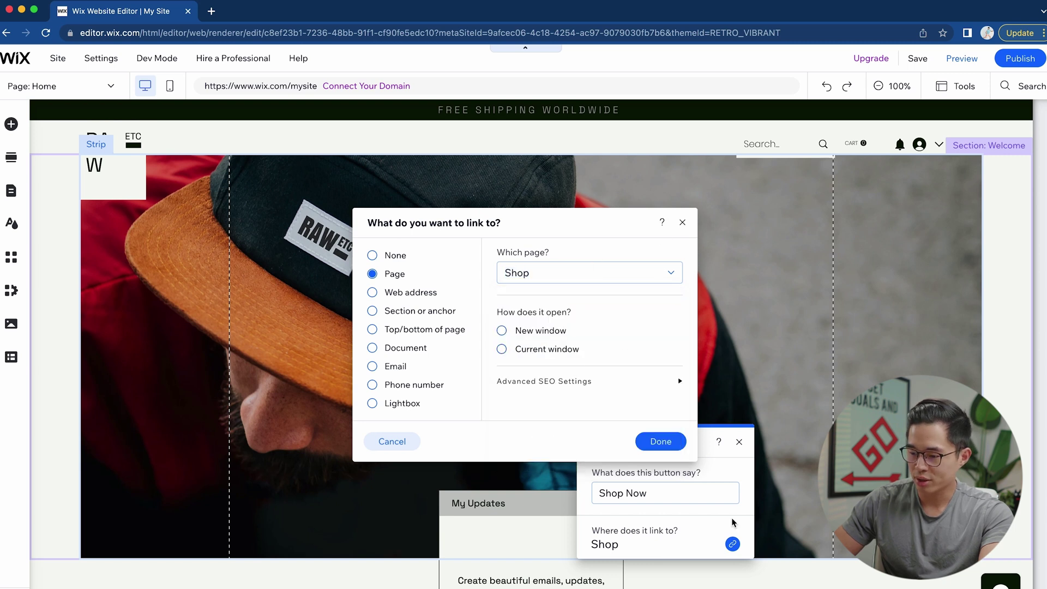
pyautogui.click(660, 442)
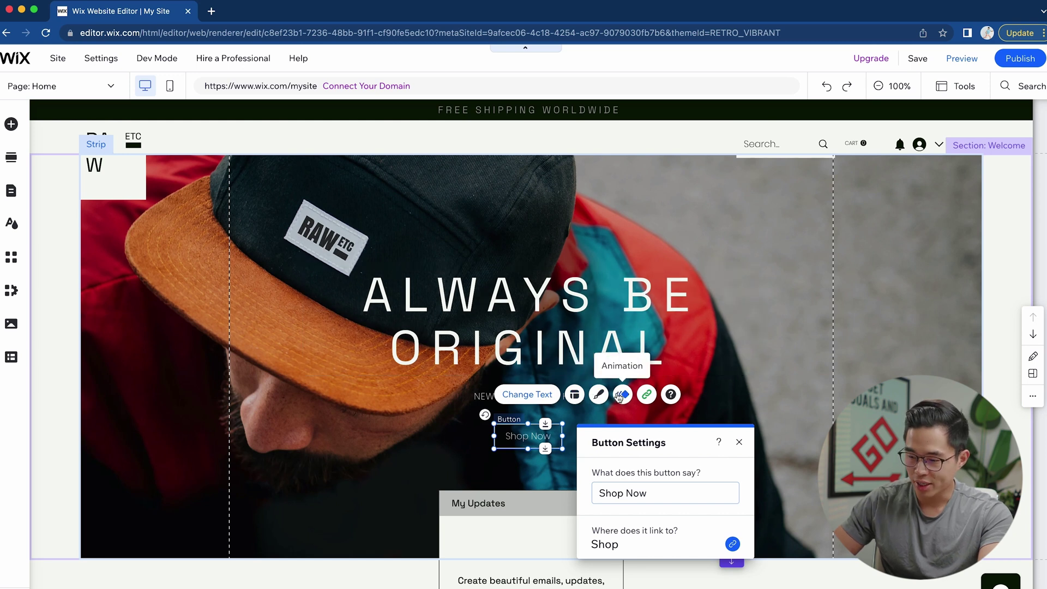
# Apply the light filled themed style to the Shop Now button and review its custom fill, border and corner options.
pyautogui.click(598, 395)
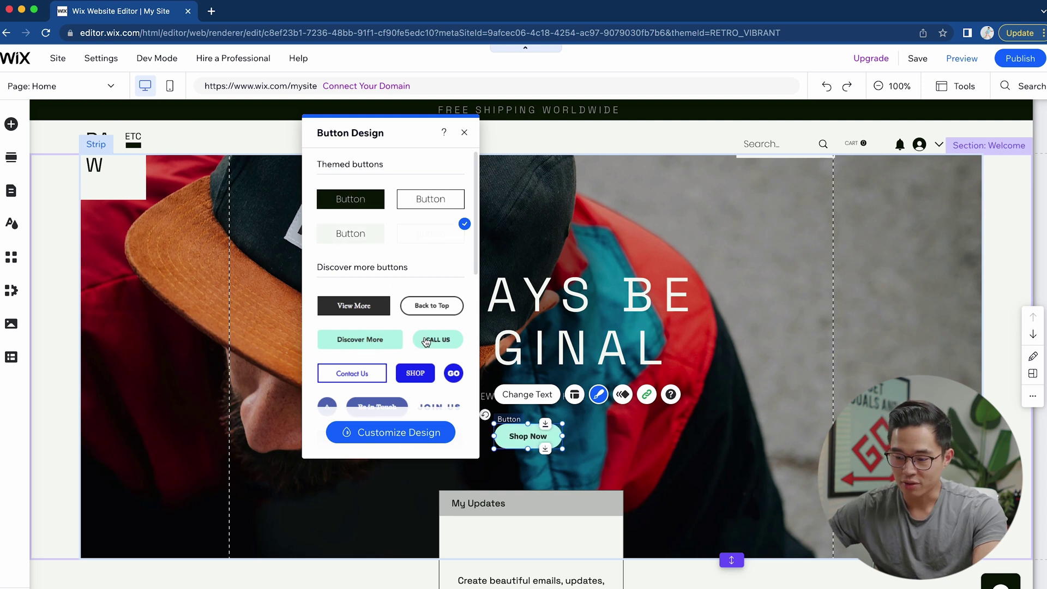
pyautogui.scroll(-3, 426, 341)
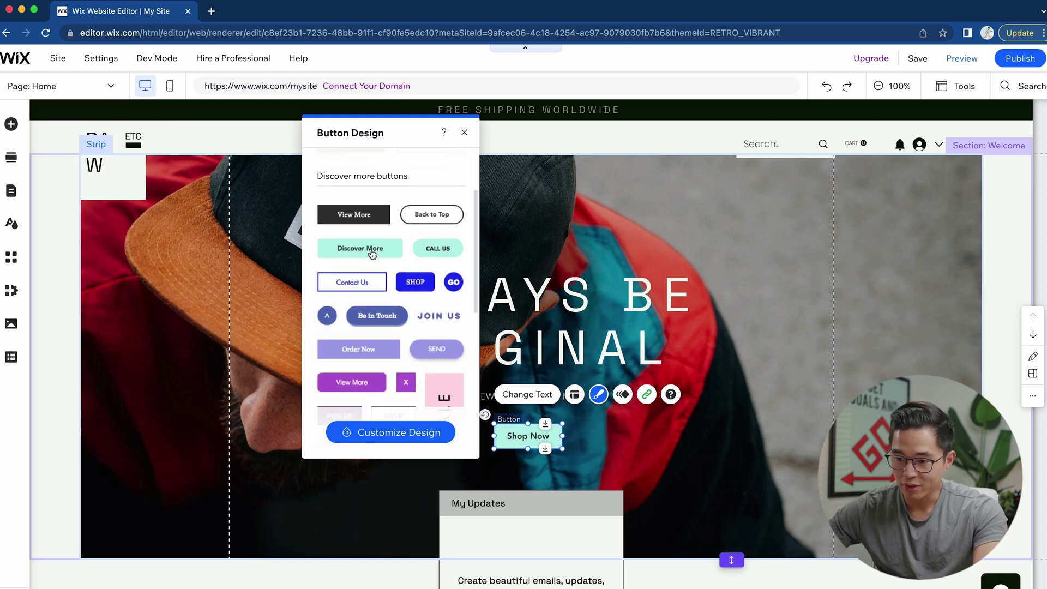
pyautogui.scroll(3, 364, 353)
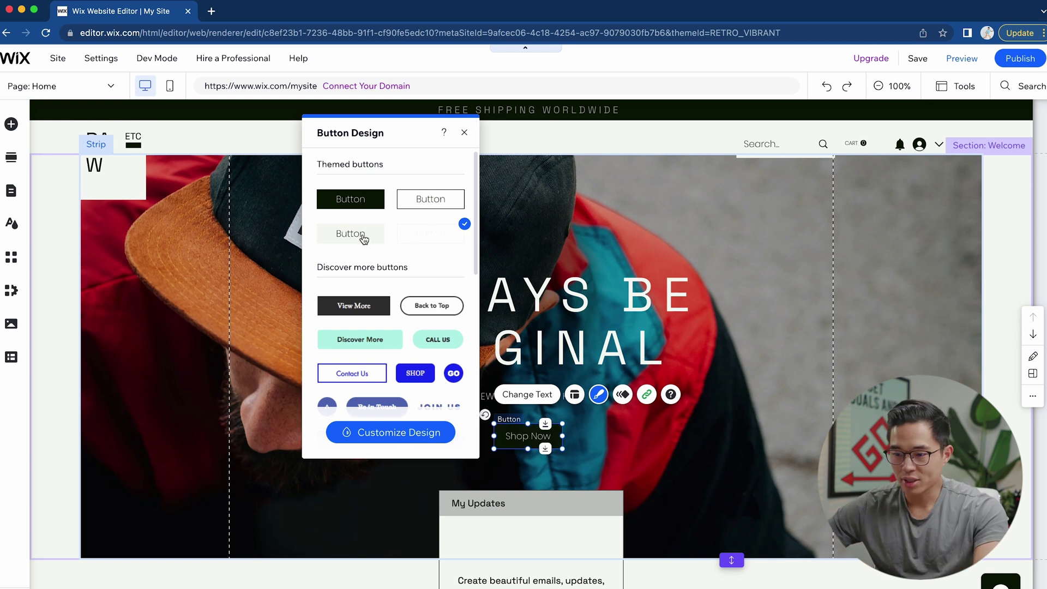
pyautogui.click(421, 436)
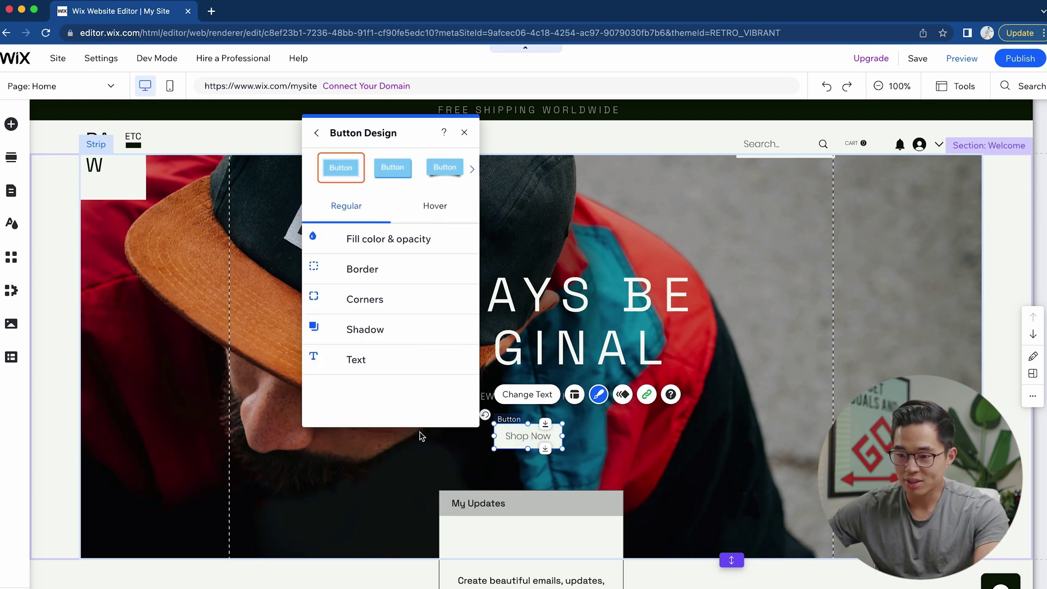
pyautogui.click(387, 240)
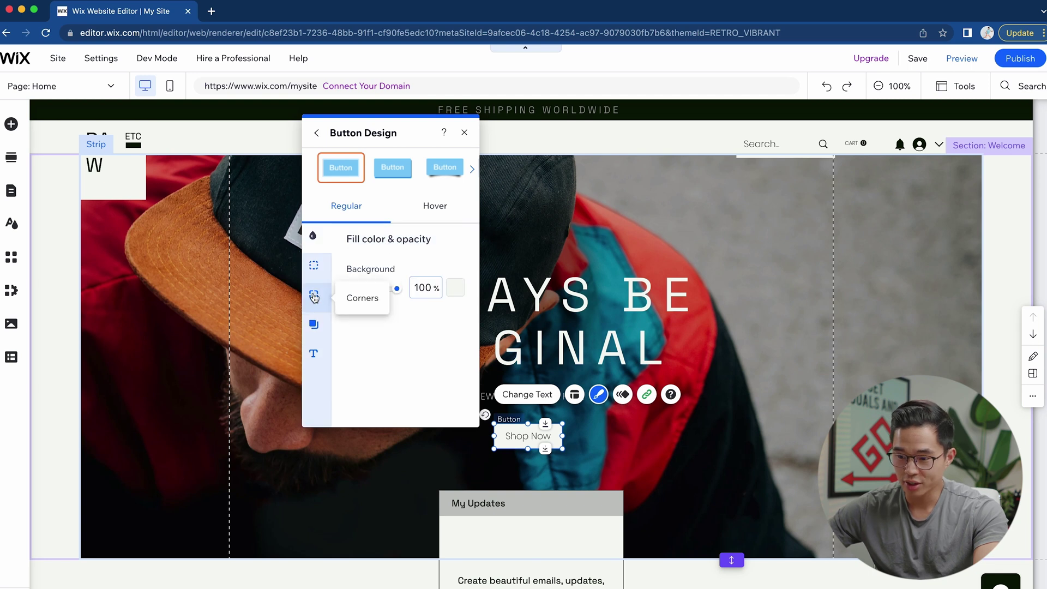
pyautogui.click(313, 266)
pyautogui.click(314, 294)
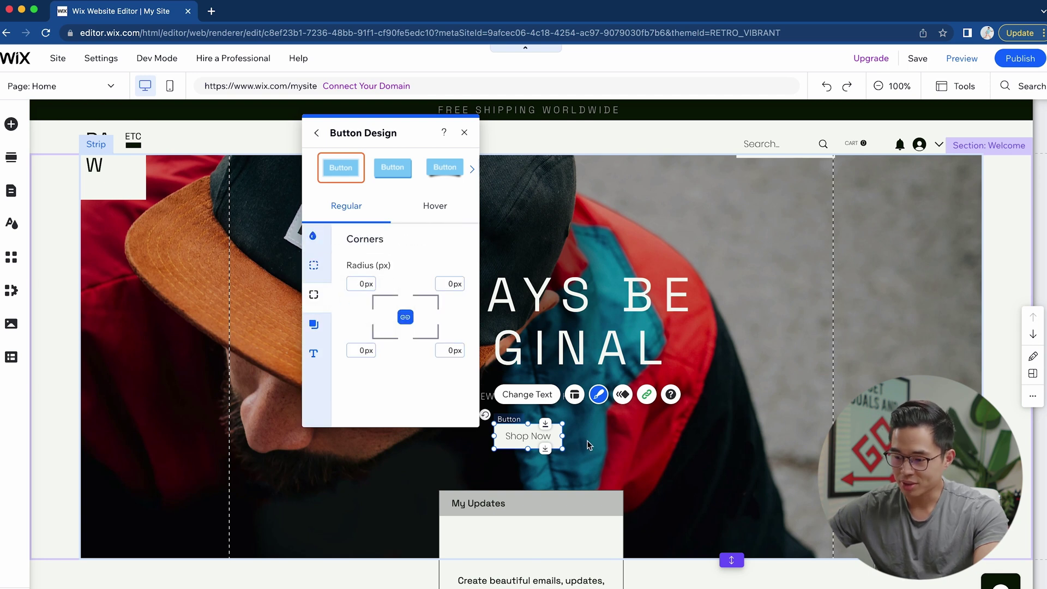
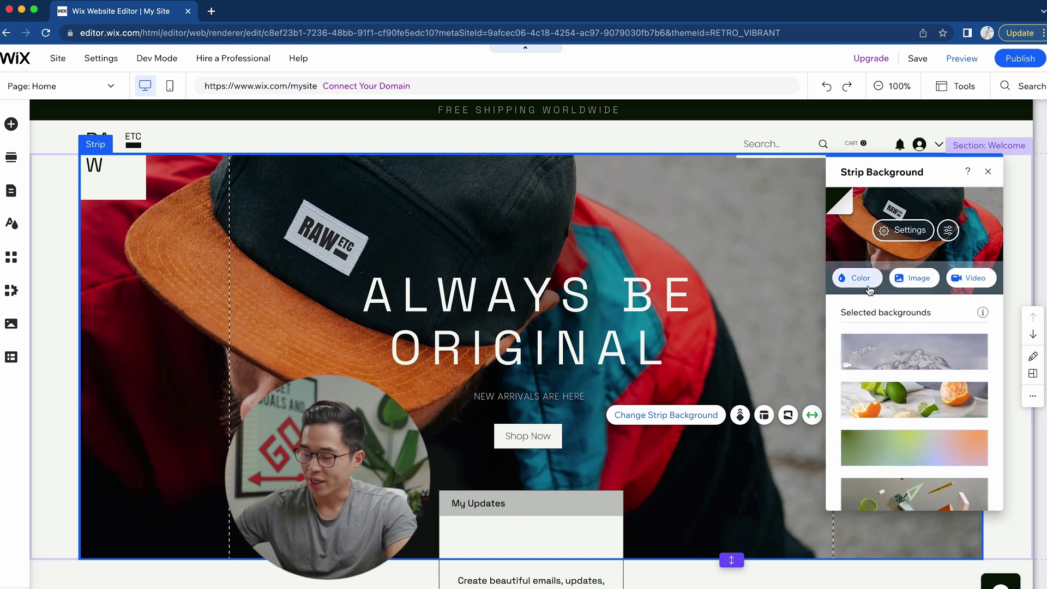
# Browse the image choices for the Welcome strip background and upload all ten files of the Catten But folder to the site files.
pyautogui.click(920, 285)
pyautogui.scroll(-3, 750, 284)
pyautogui.scroll(-10, 750, 284)
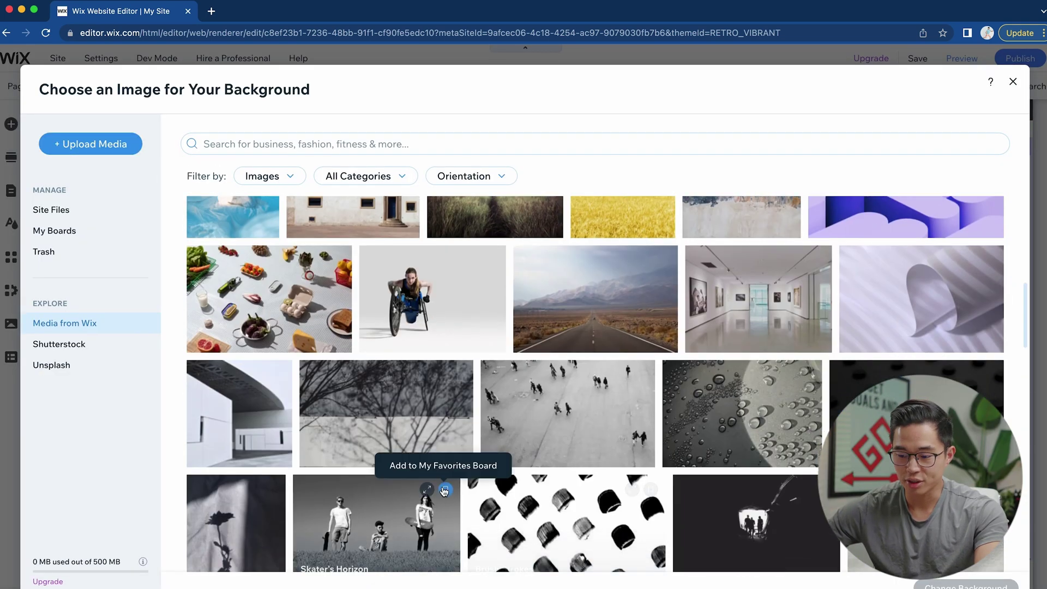
pyautogui.scroll(-10, 444, 462)
pyautogui.scroll(20, 327, 327)
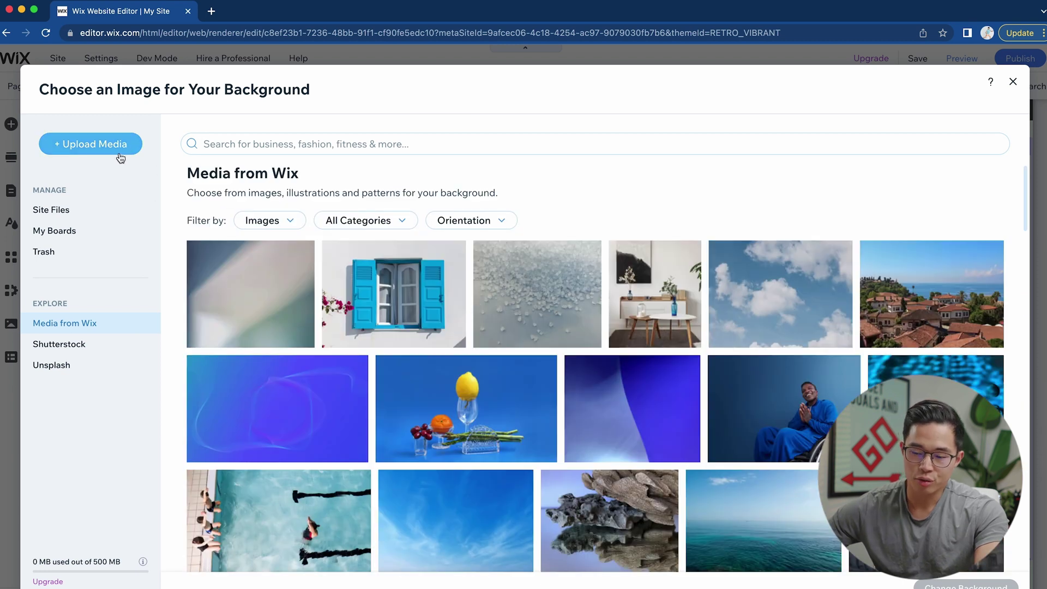
pyautogui.click(139, 151)
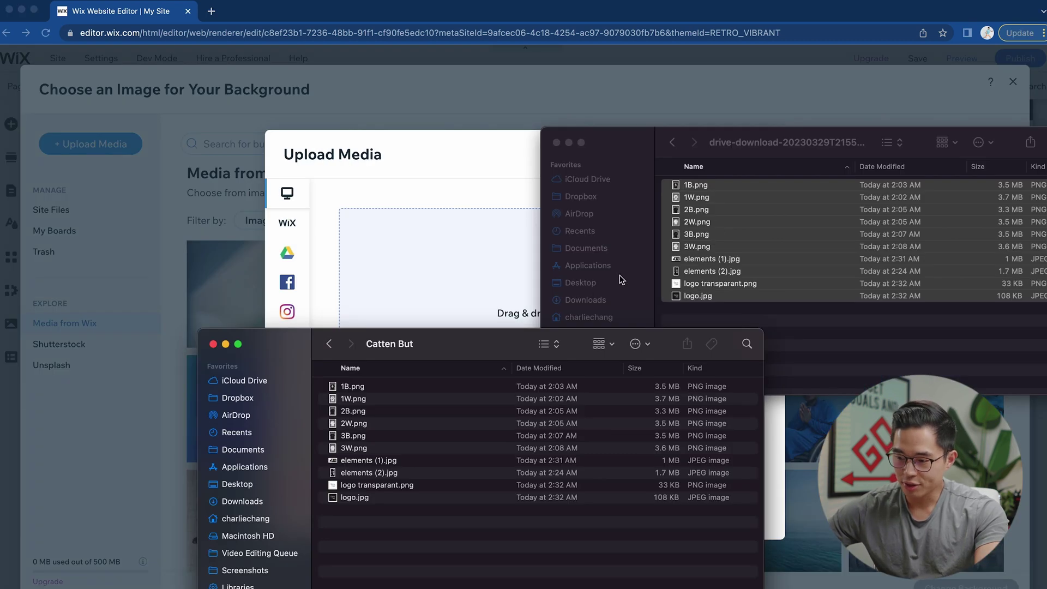
pyautogui.moveTo(352, 386); pyautogui.dragTo(705, 184)
pyautogui.keyDown('shift'); pyautogui.click(681, 294); pyautogui.keyUp('shift')
pyautogui.moveTo(681, 293); pyautogui.dragTo(391, 376)
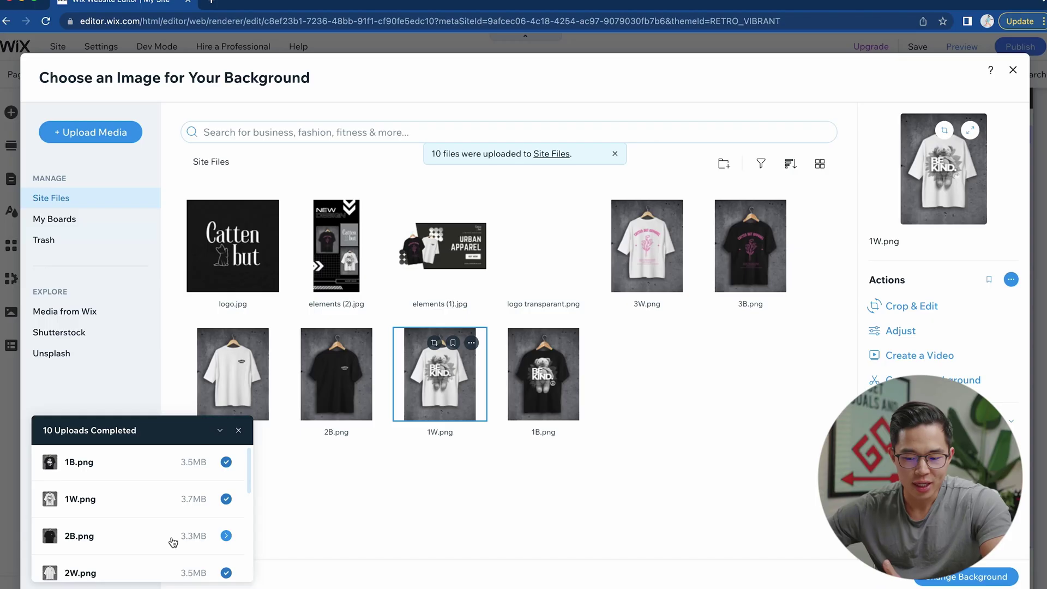
# Check the uploaded files, select logo.jpg, and leave the image picker without changing the background.
pyautogui.scroll(-2, 173, 542)
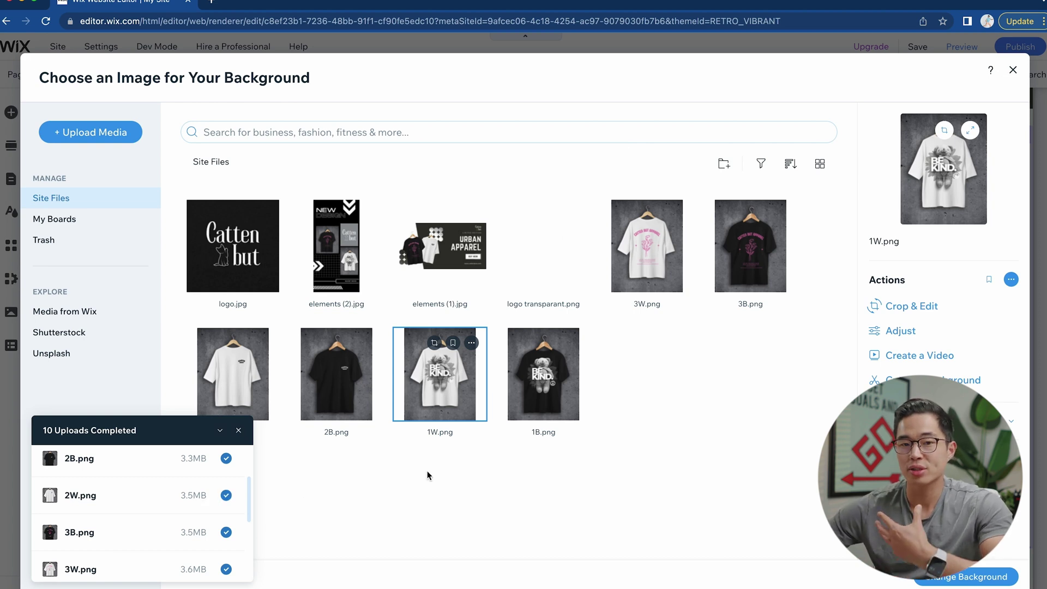
pyautogui.click(310, 457)
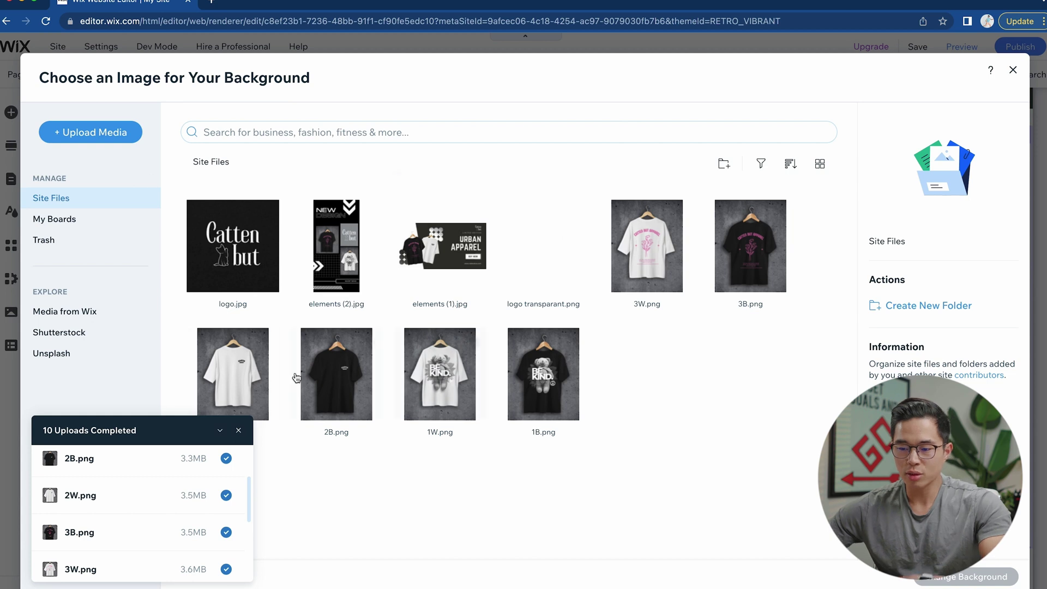
pyautogui.click(253, 285)
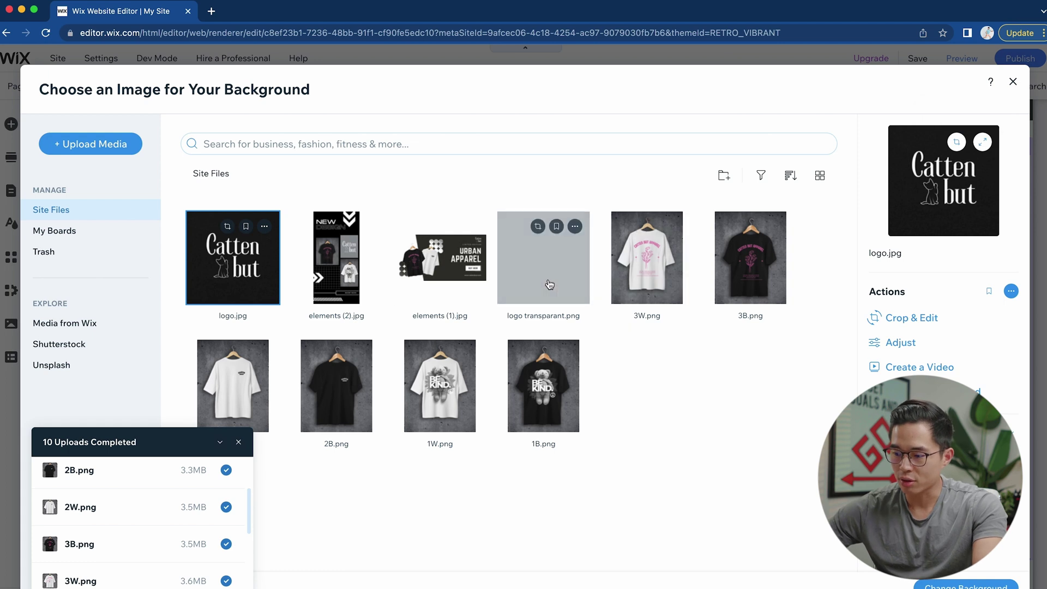
pyautogui.click(1012, 82)
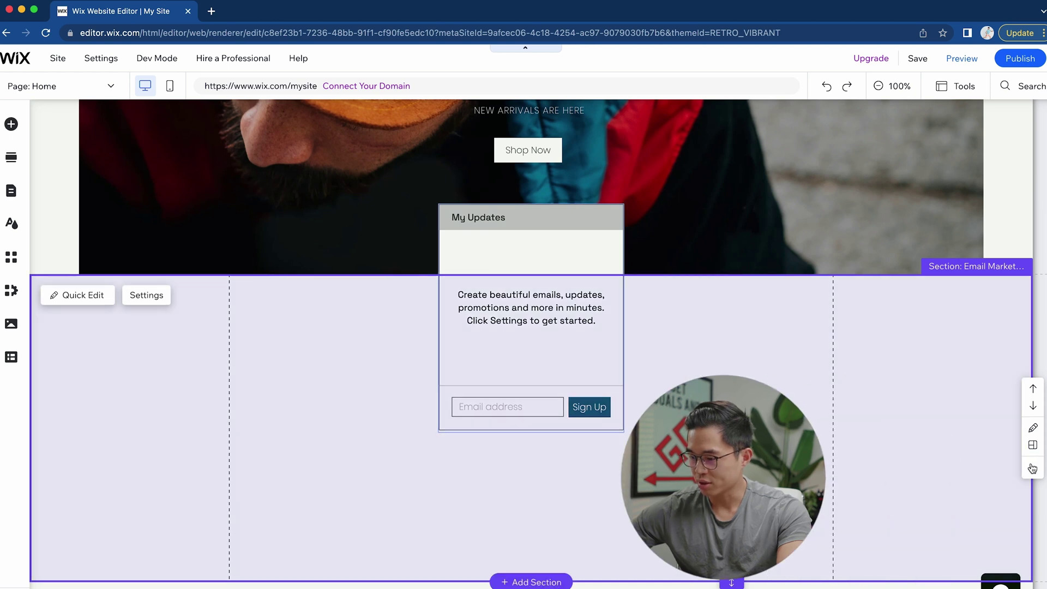
# Delete the Email Marketing section below the Welcome section and check the page around it.
pyautogui.click(1032, 469)
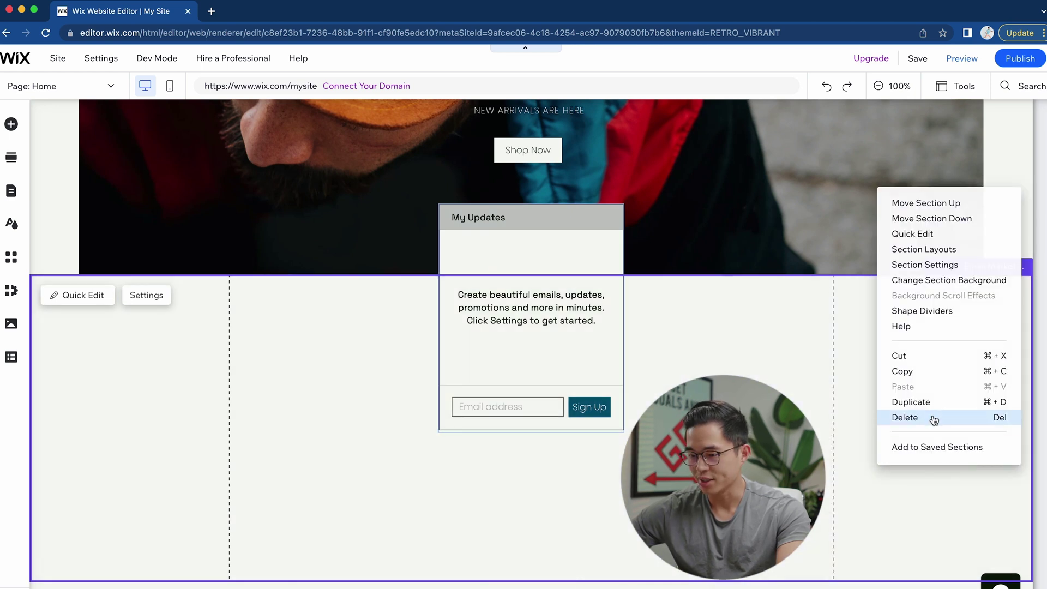
pyautogui.click(933, 417)
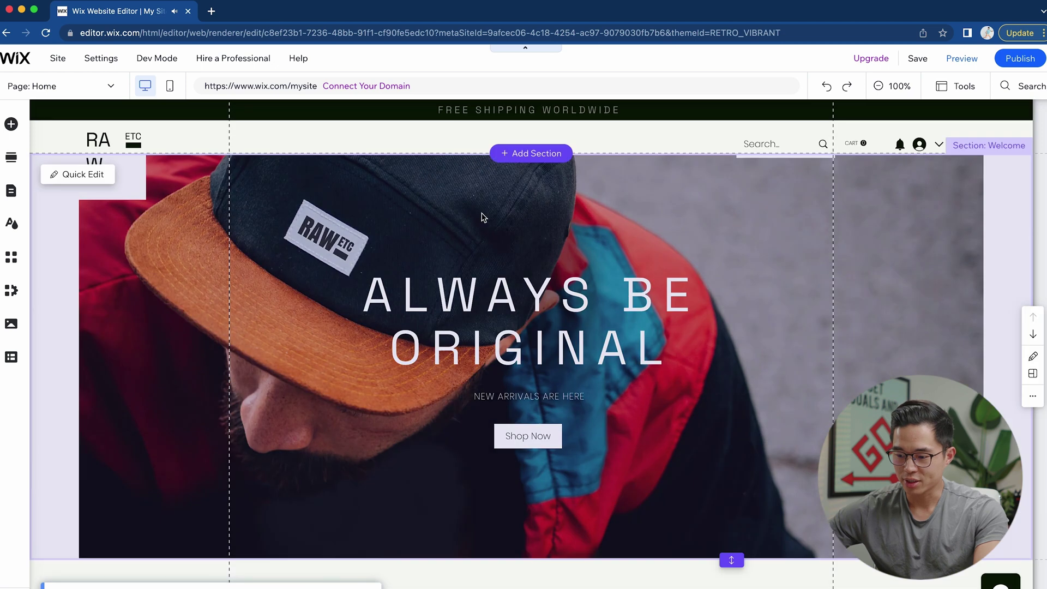
pyautogui.scroll(-6, 581, 361)
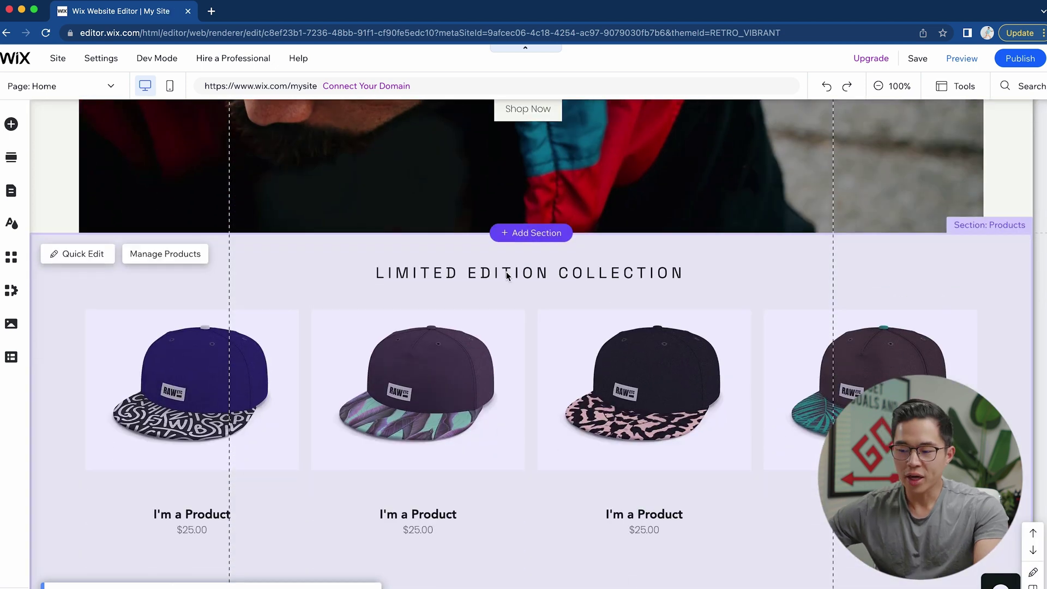
pyautogui.scroll(6, 506, 272)
# Insert the Best Sellers store section between the Welcome and Limited Edition Collection sections after looking at the testimonial designs.
pyautogui.scroll(-2, 506, 272)
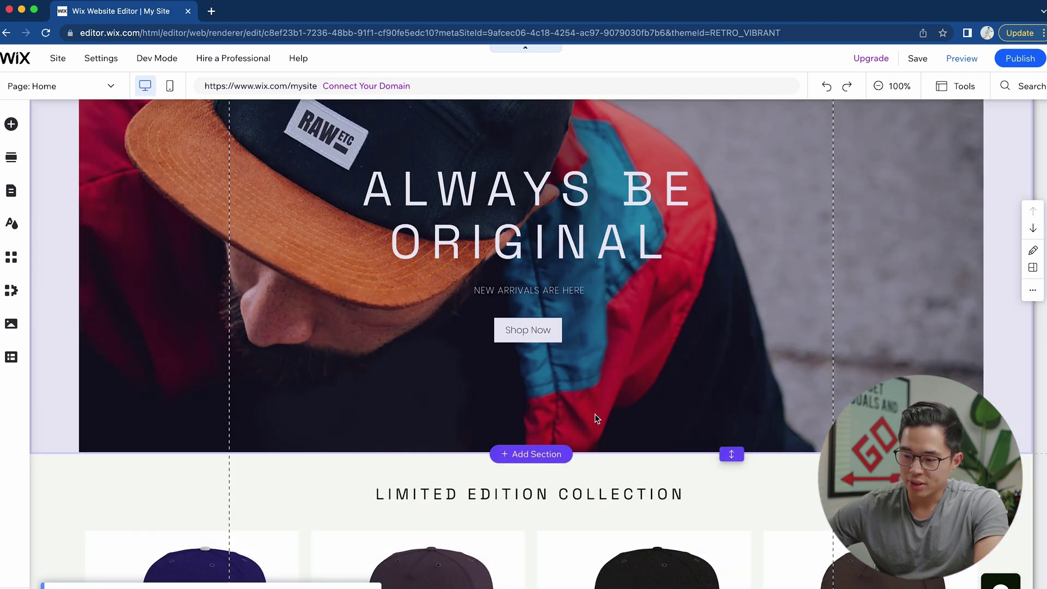
pyautogui.click(528, 453)
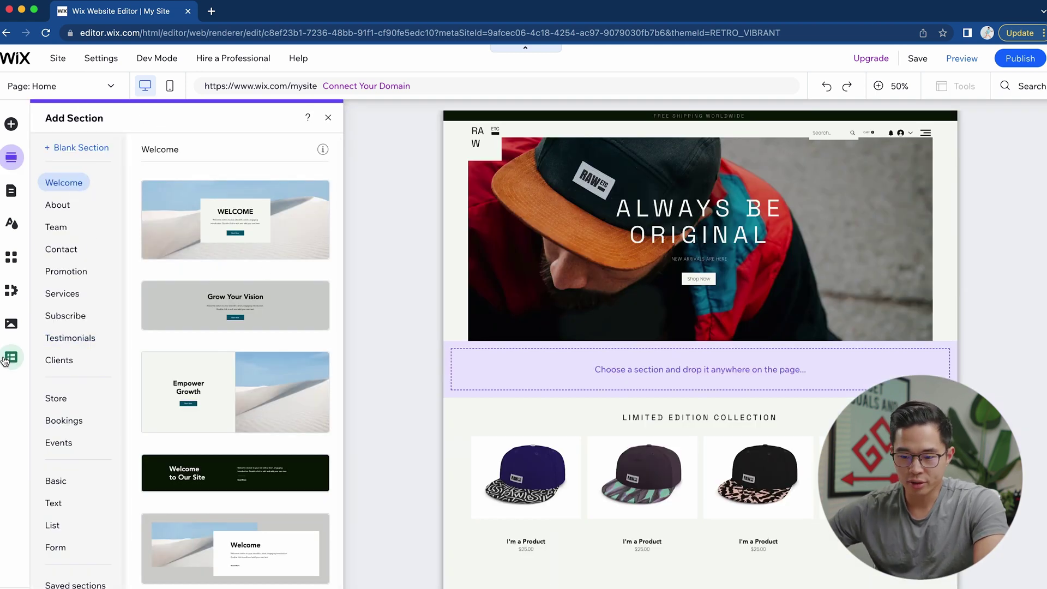
pyautogui.click(75, 338)
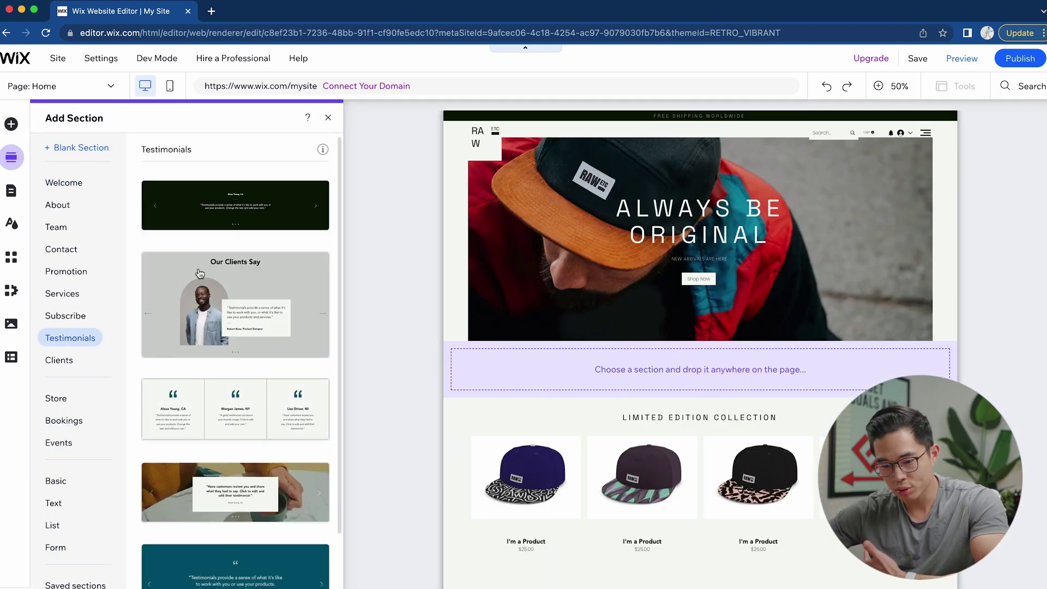
pyautogui.click(56, 398)
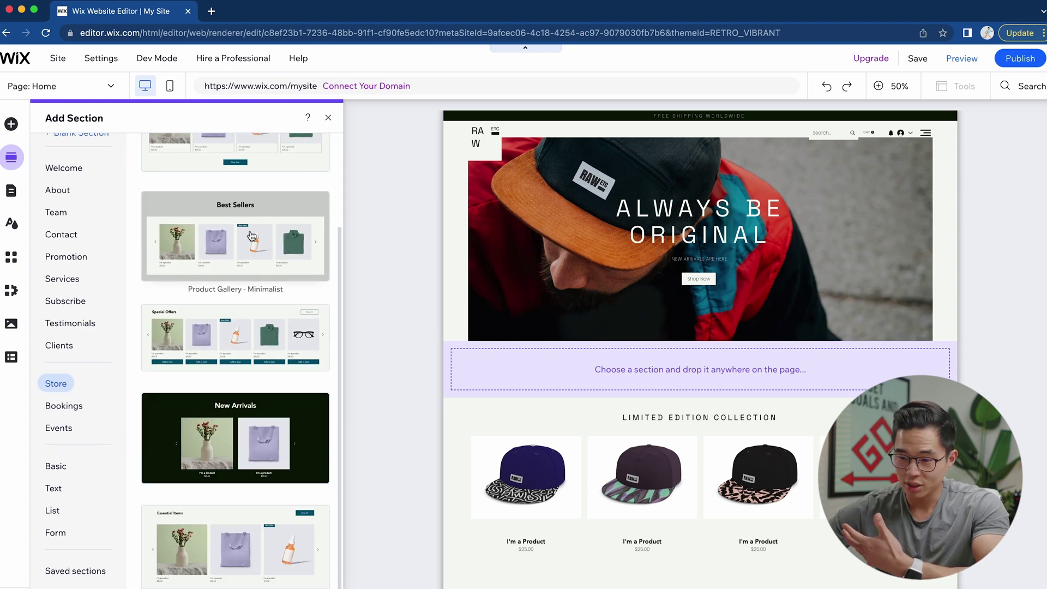
pyautogui.moveTo(236, 221); pyautogui.dragTo(617, 370)
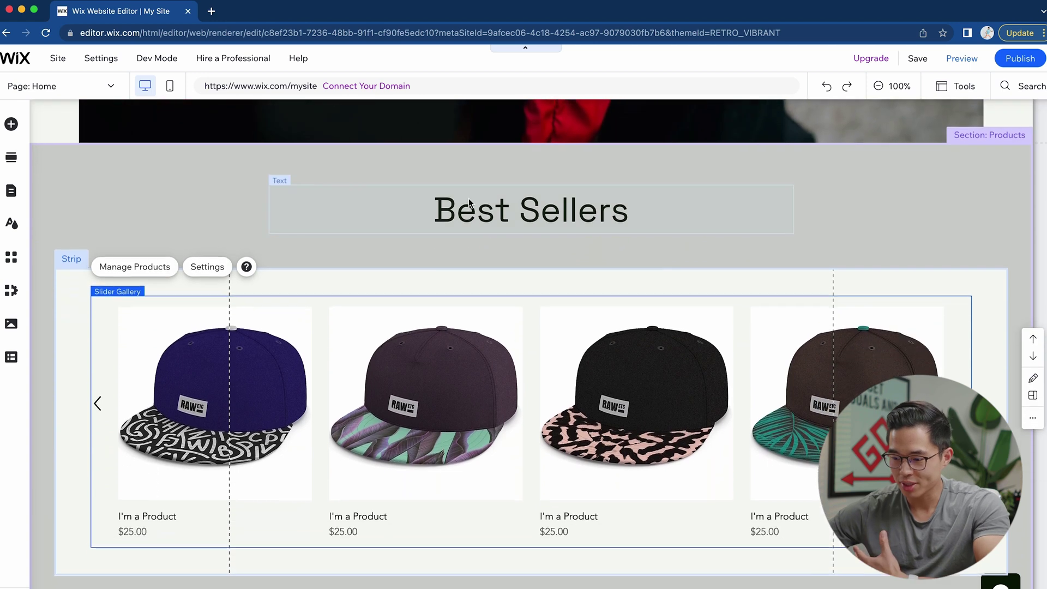
# Look through the home page's Limited Edition Collection products and the Instagram section.
pyautogui.scroll(-2, 353, 326)
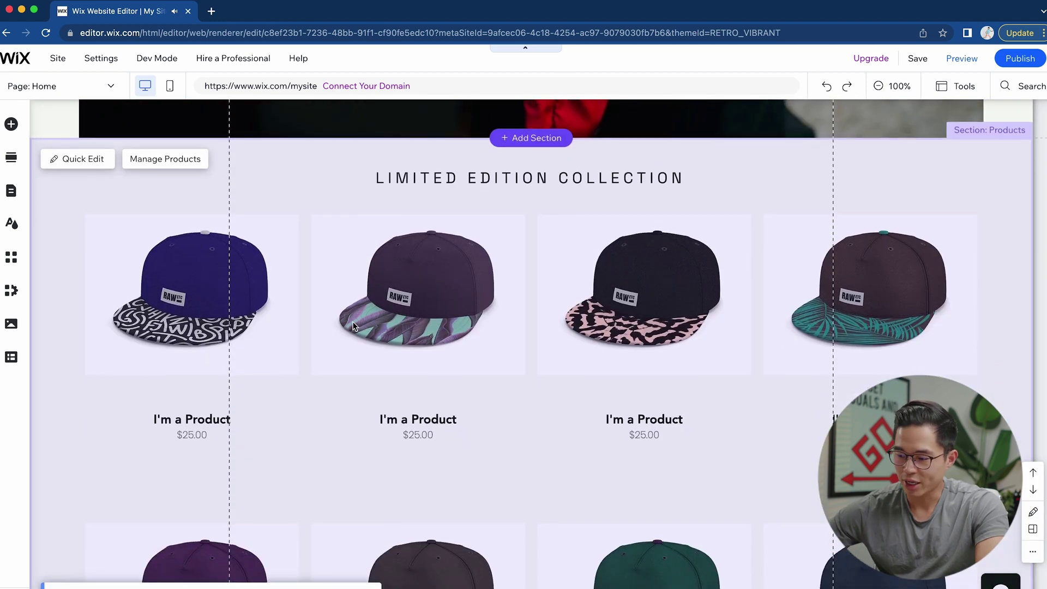
pyautogui.scroll(-15, 690, 331)
pyautogui.scroll(15, 690, 332)
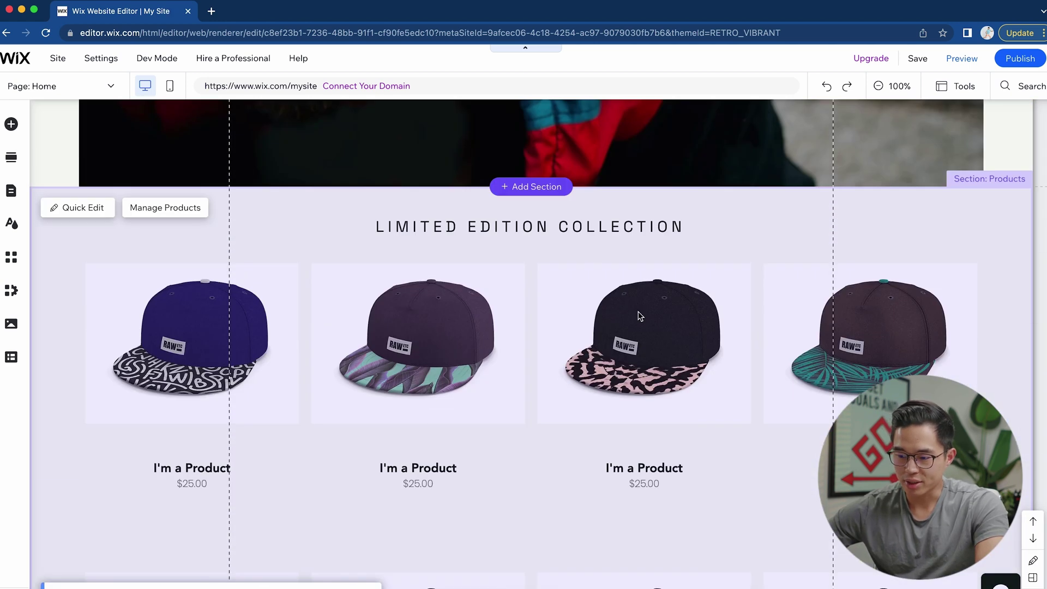
pyautogui.scroll(-9, 429, 394)
pyautogui.scroll(-10, 428, 394)
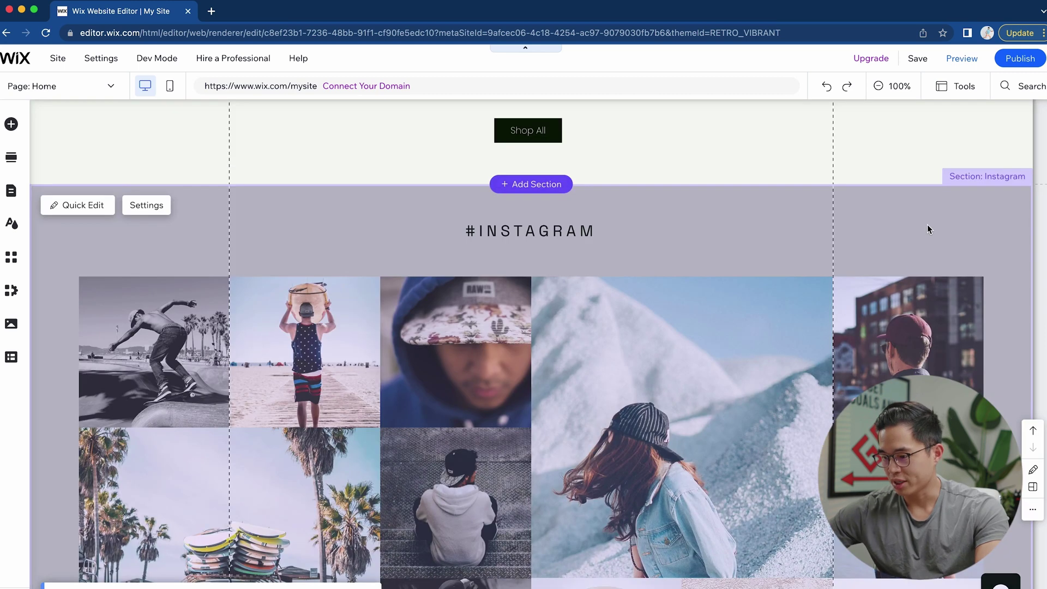
pyautogui.click(669, 368)
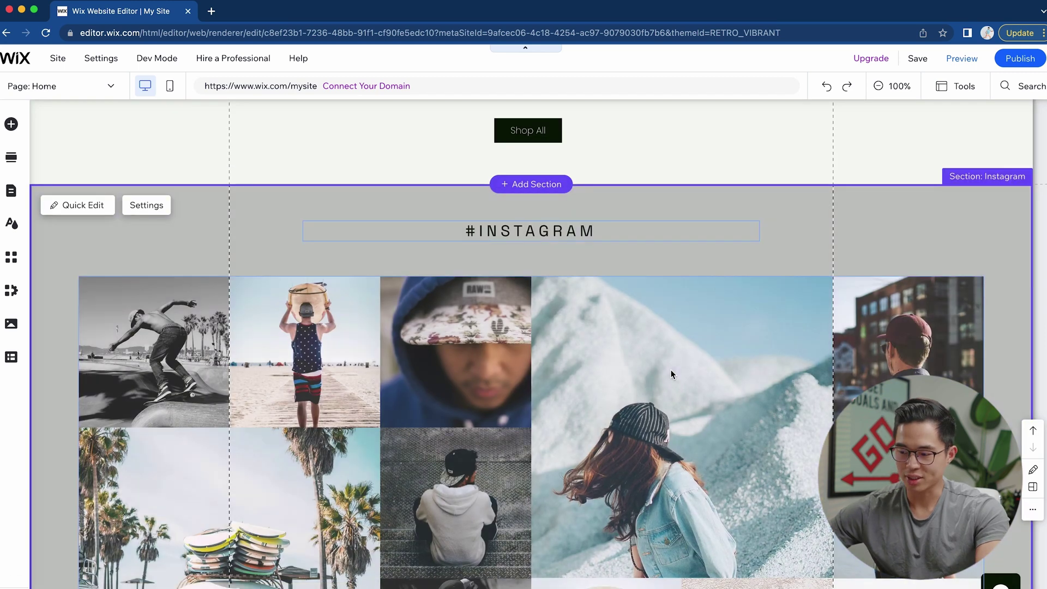
pyautogui.scroll(-5, 523, 418)
pyautogui.scroll(2, 522, 419)
pyautogui.click(491, 408)
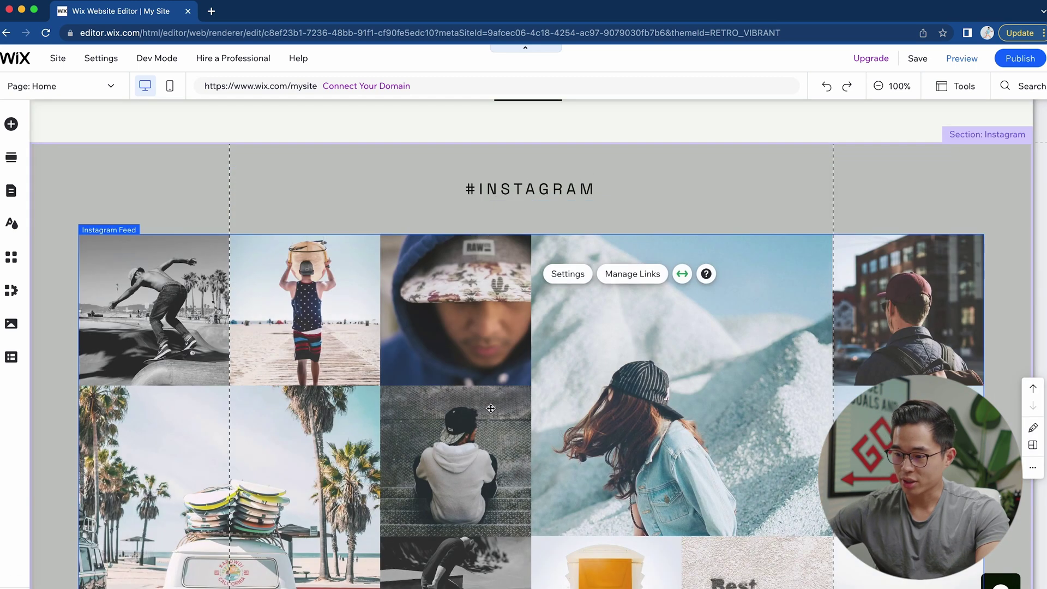
pyautogui.click(567, 275)
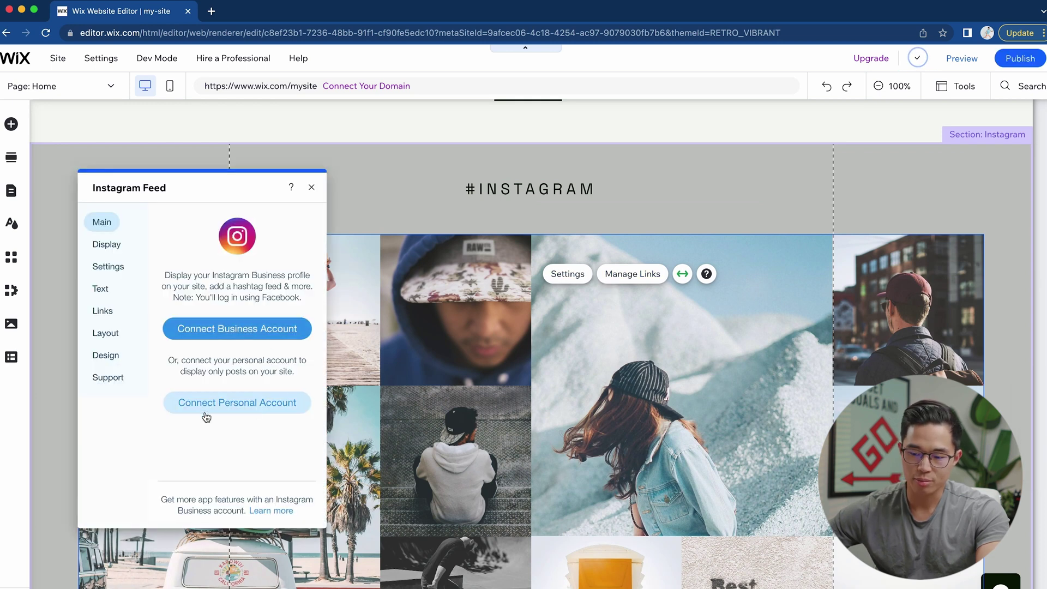
pyautogui.click(113, 247)
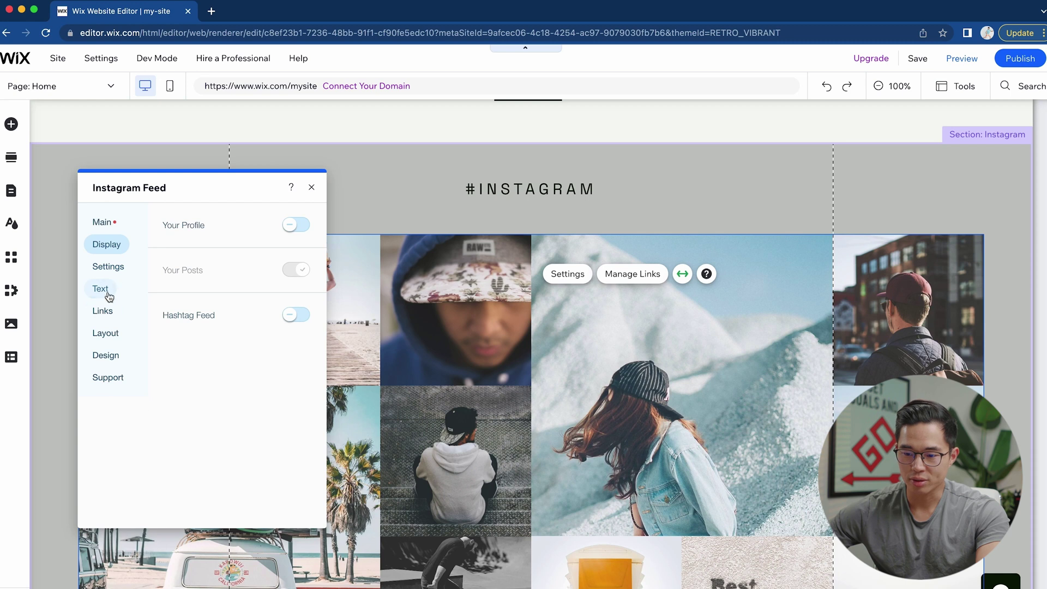
pyautogui.click(108, 267)
pyautogui.click(102, 311)
pyautogui.click(103, 352)
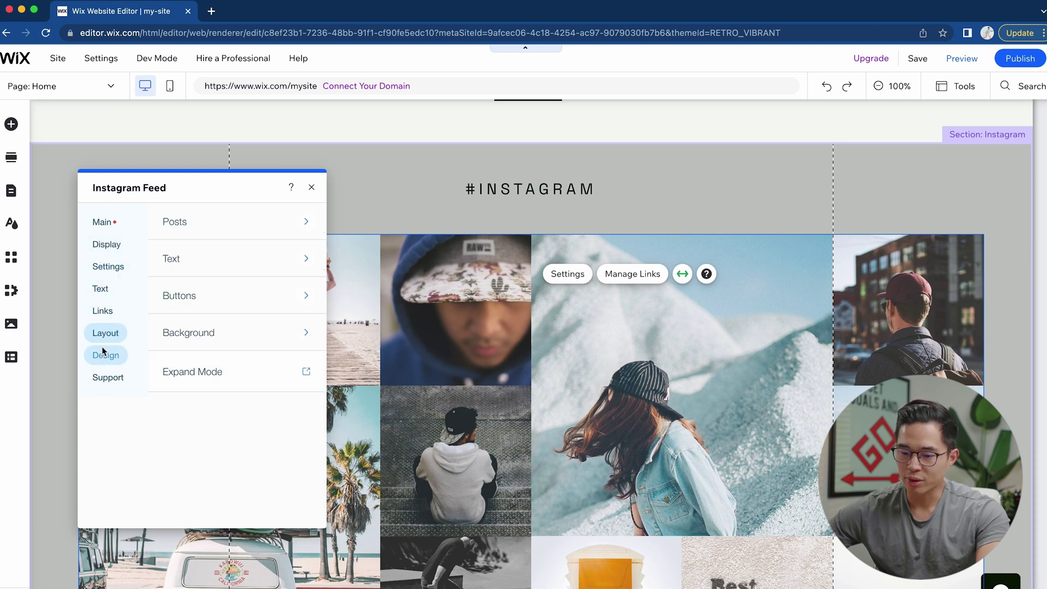
pyautogui.click(102, 376)
pyautogui.click(312, 187)
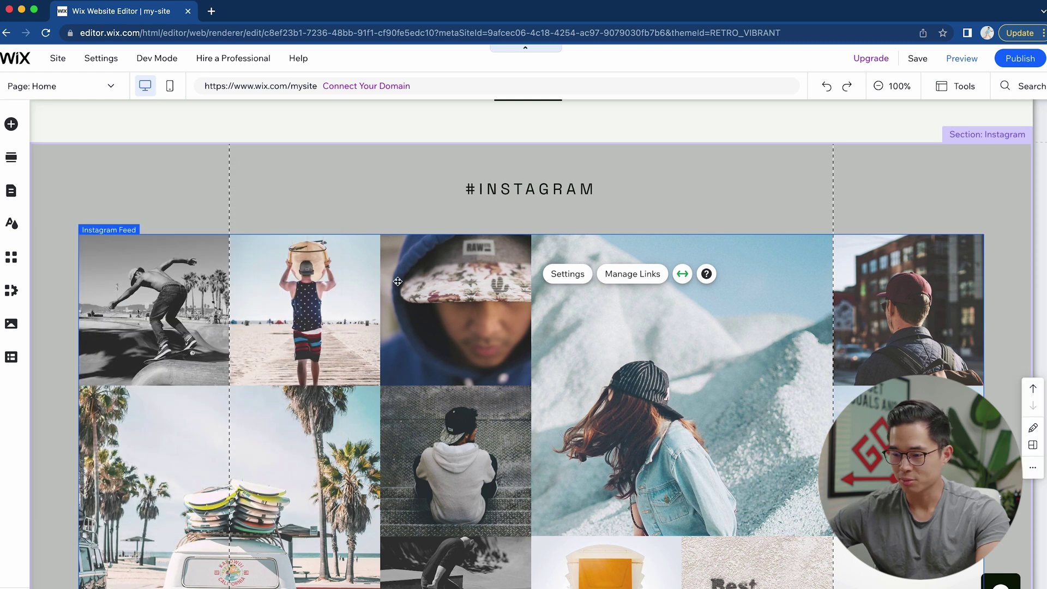
# Check the additional actions available for the Instagram section and return to the Limited Edition Collection section.
pyautogui.scroll(3, 397, 280)
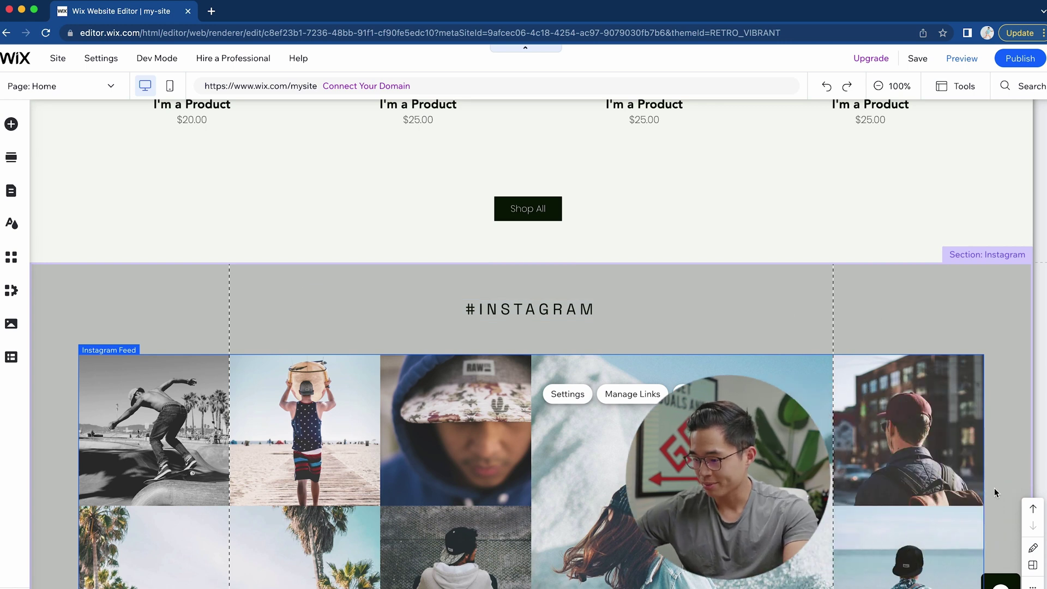
pyautogui.scroll(-3, 531, 344)
pyautogui.click(1031, 423)
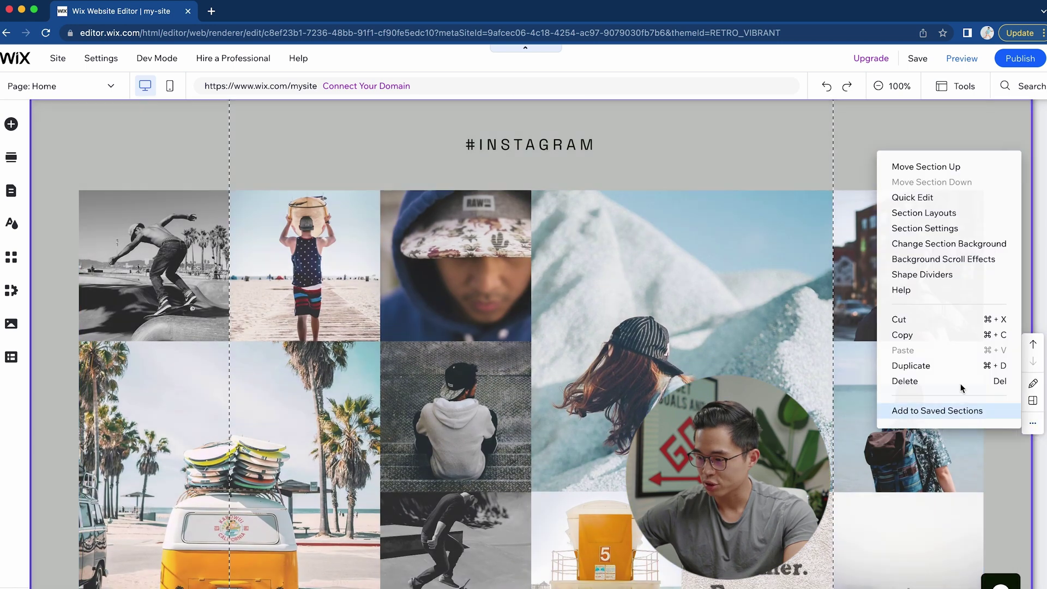
pyautogui.scroll(-4, 562, 483)
pyautogui.scroll(10, 603, 127)
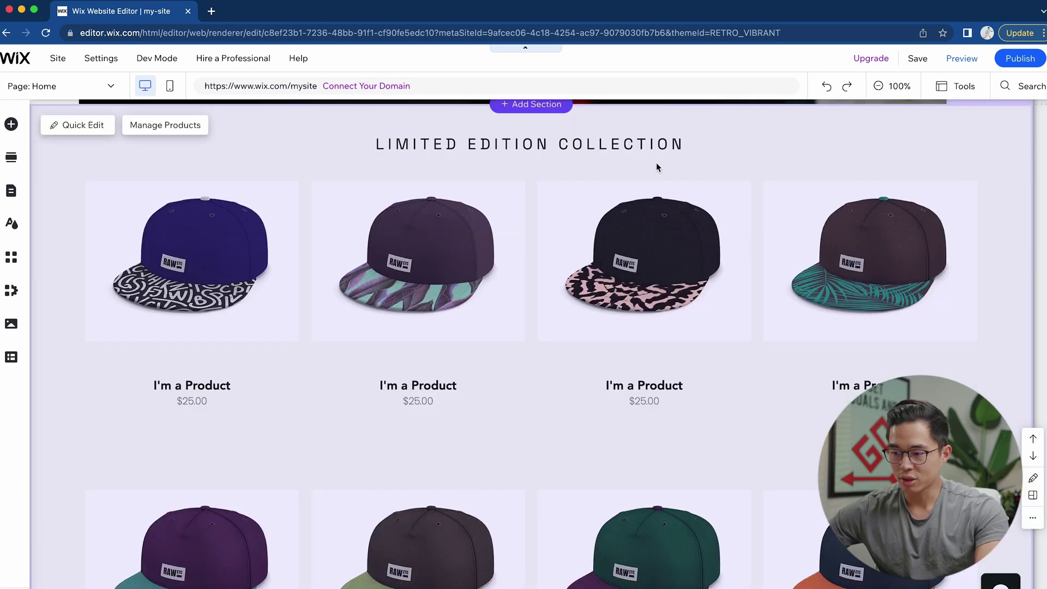
# Open the store's product management list from the Limited Edition Collection section.
pyautogui.scroll(3, 505, 388)
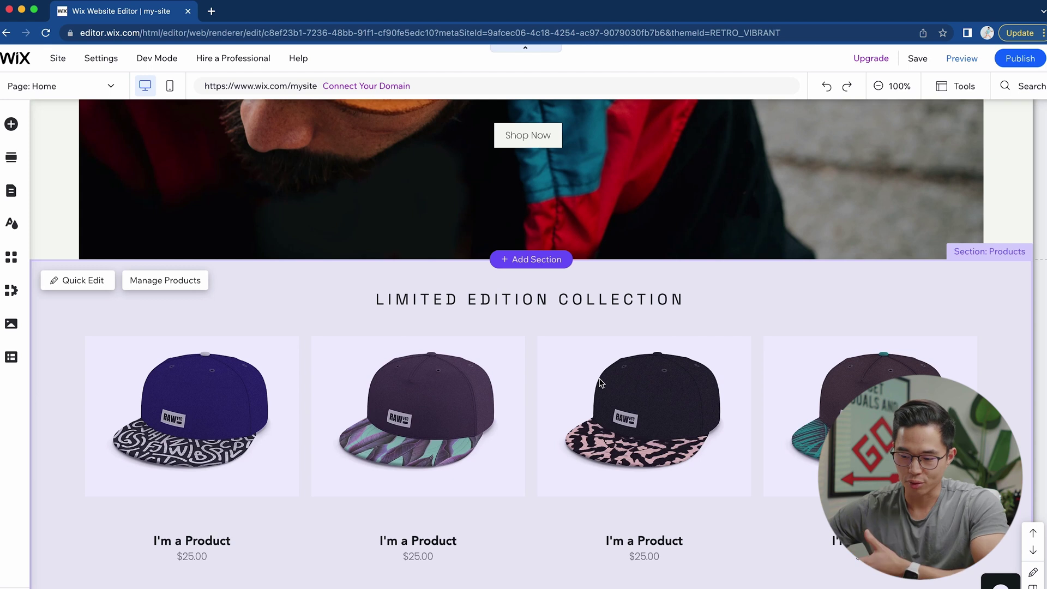
pyautogui.scroll(-2, 600, 384)
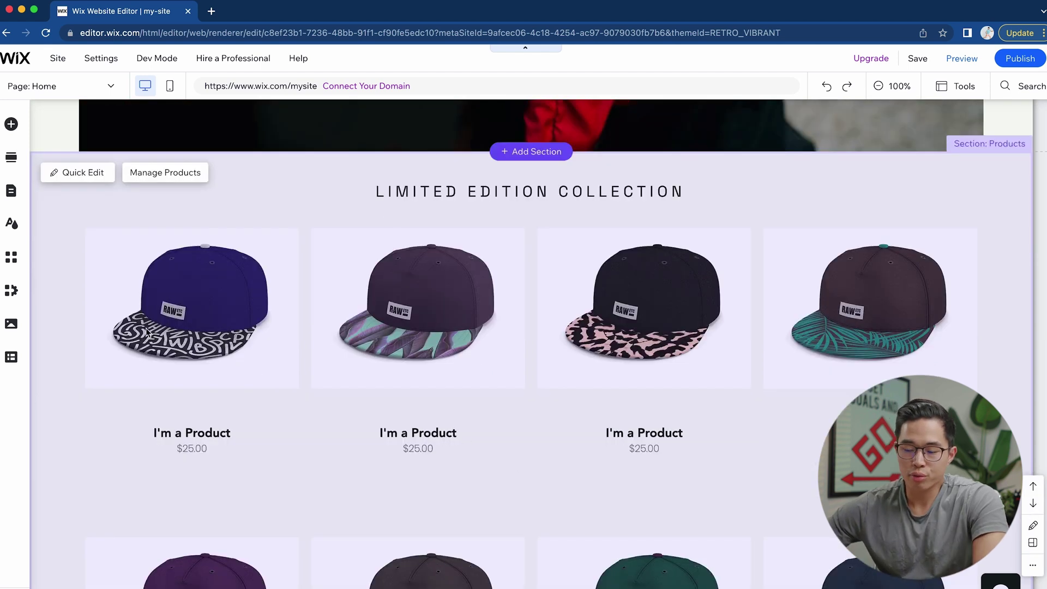
pyautogui.scroll(-5, 379, 404)
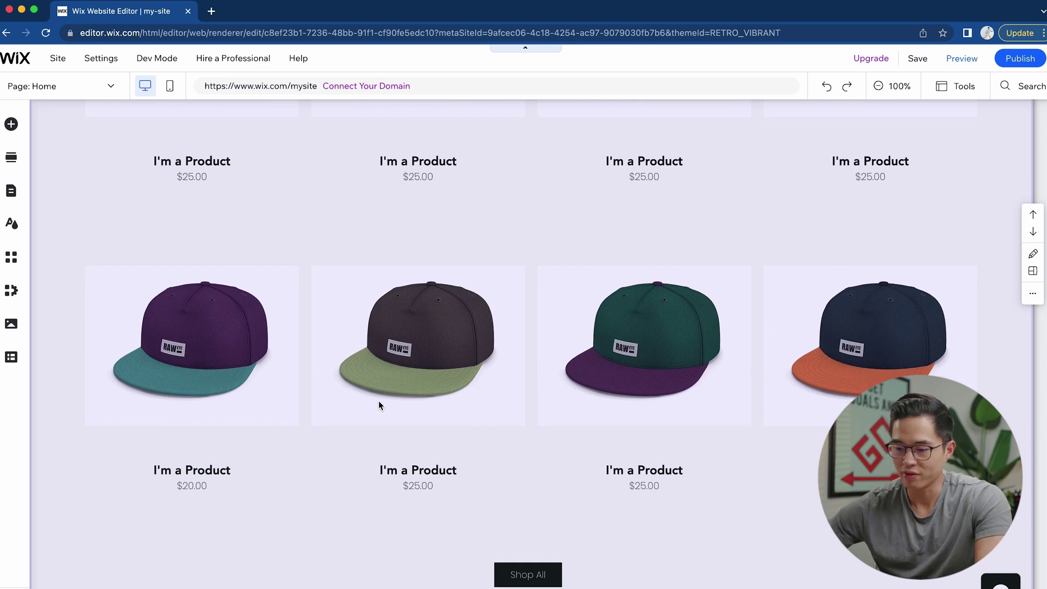
pyautogui.scroll(4, 379, 402)
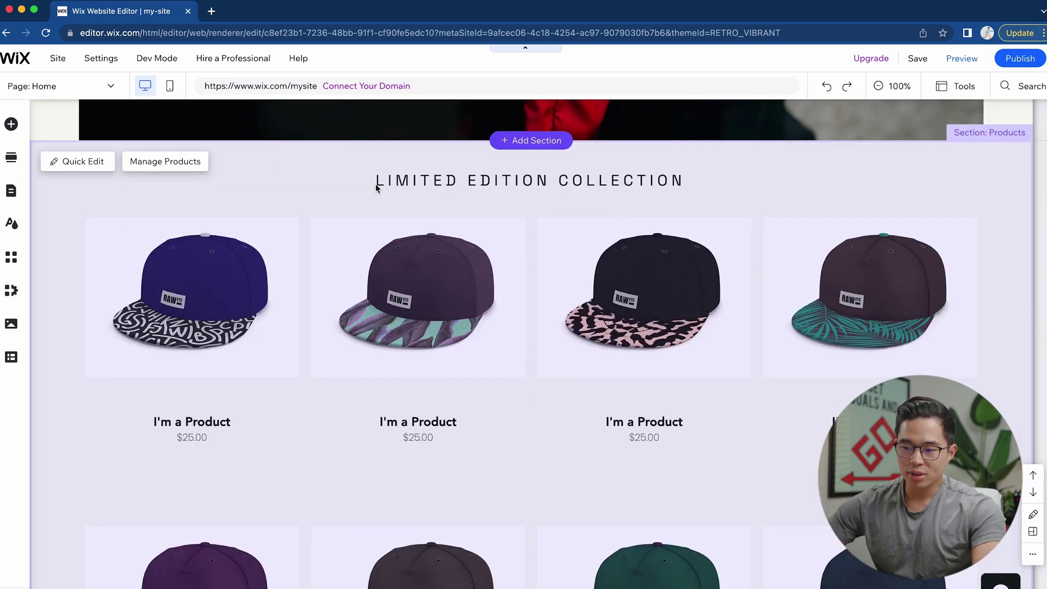
pyautogui.click(324, 187)
pyautogui.click(185, 163)
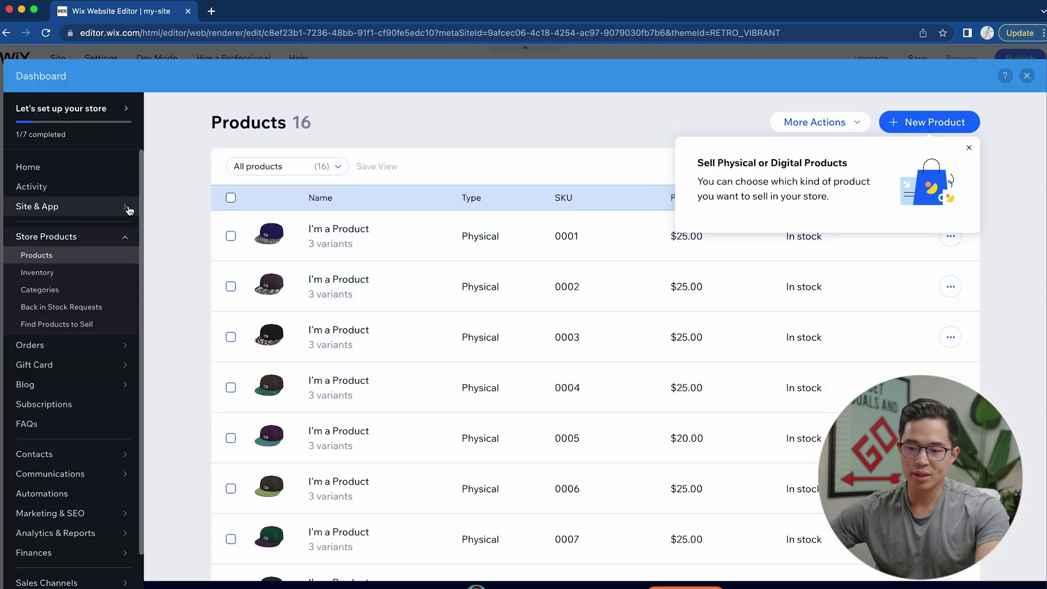
# Look through the store's product list, dismiss the product type tip and check the additional product actions available.
pyautogui.scroll(-8, 404, 357)
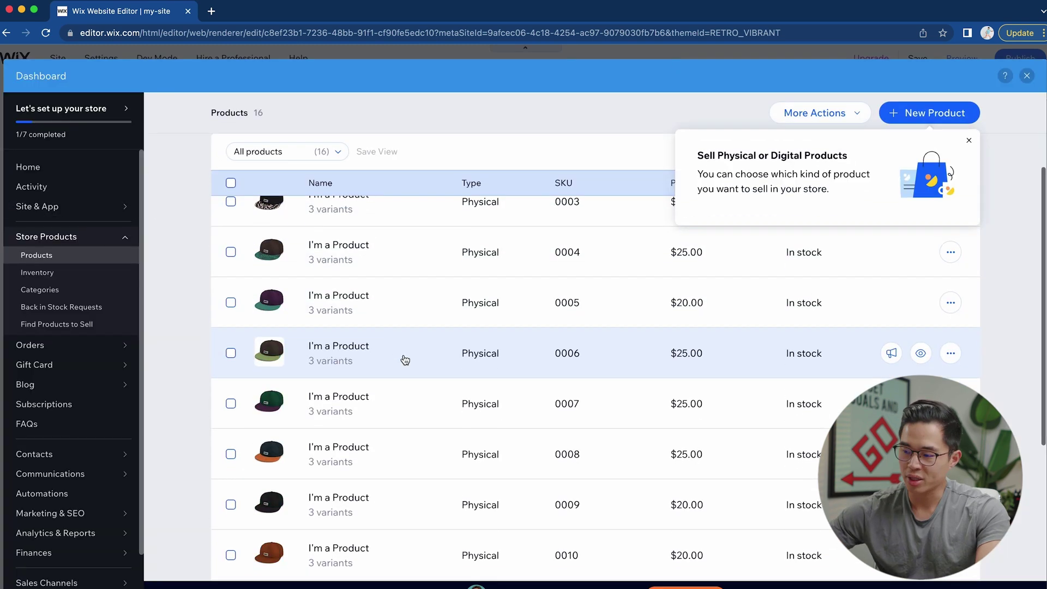
pyautogui.scroll(10, 404, 357)
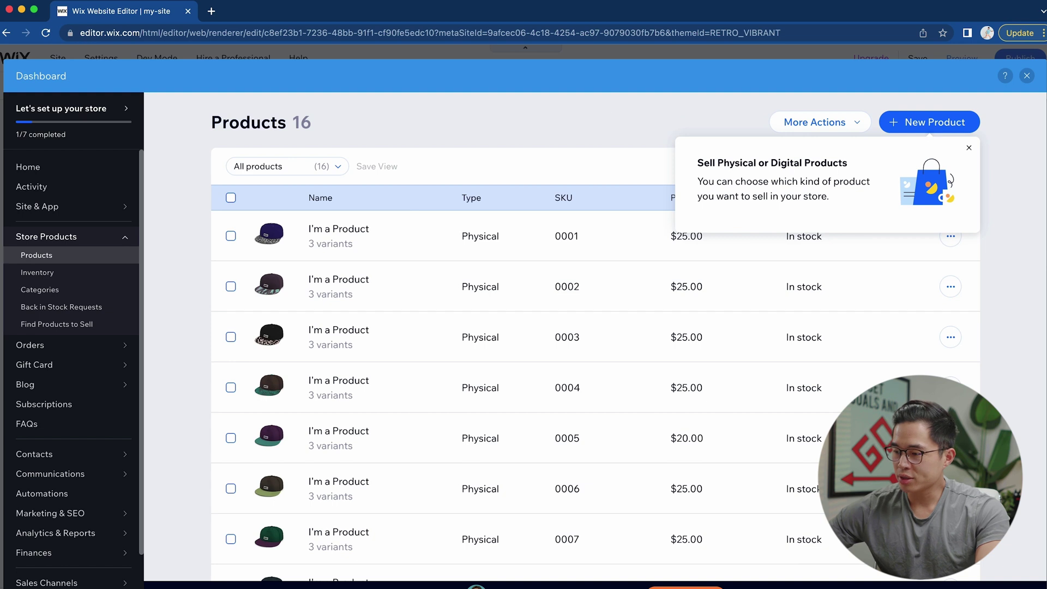
pyautogui.click(969, 147)
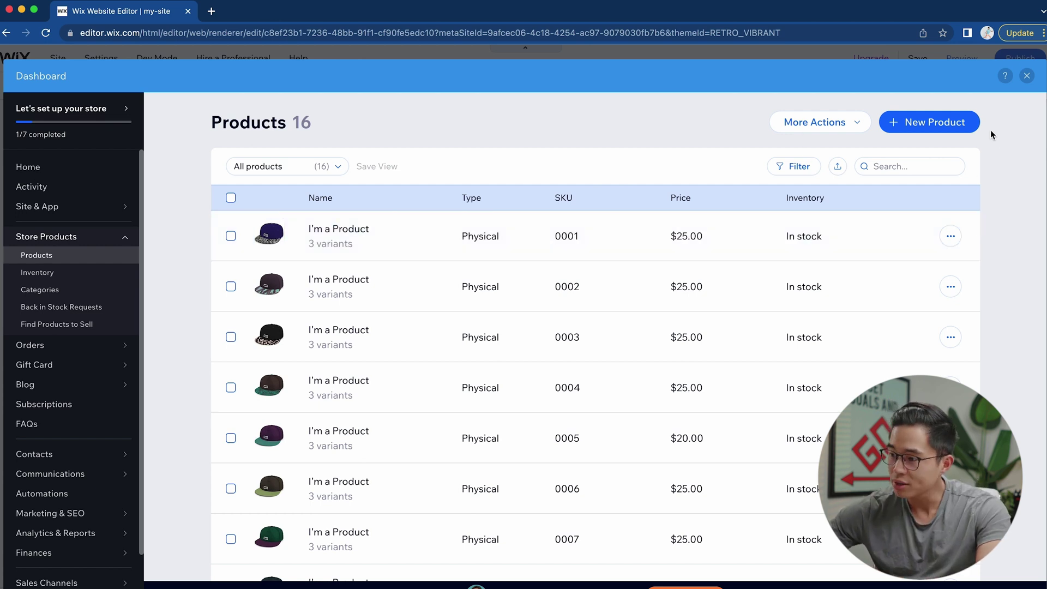
pyautogui.click(853, 122)
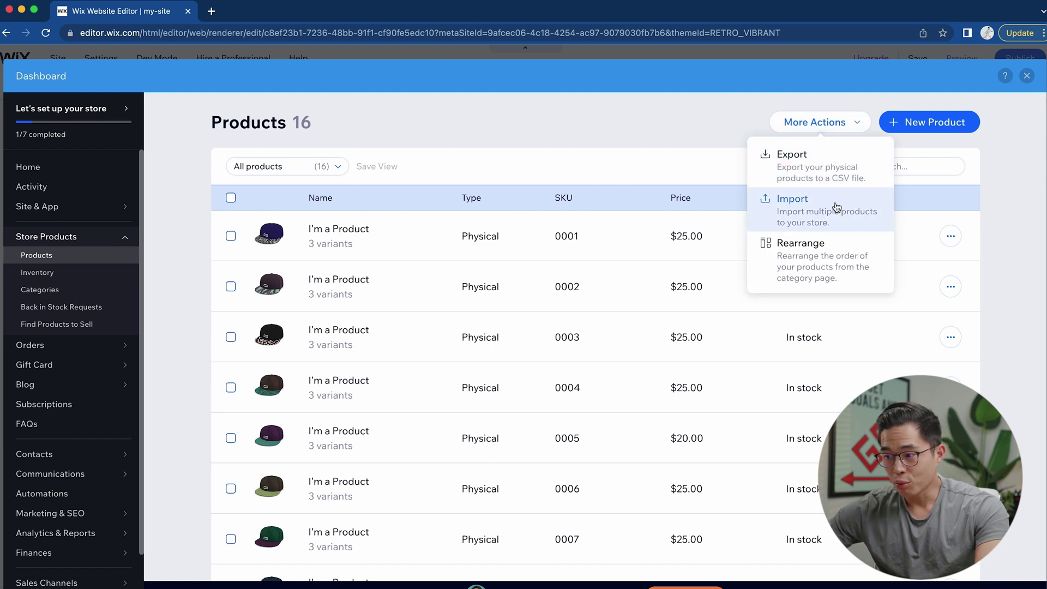
pyautogui.click(954, 159)
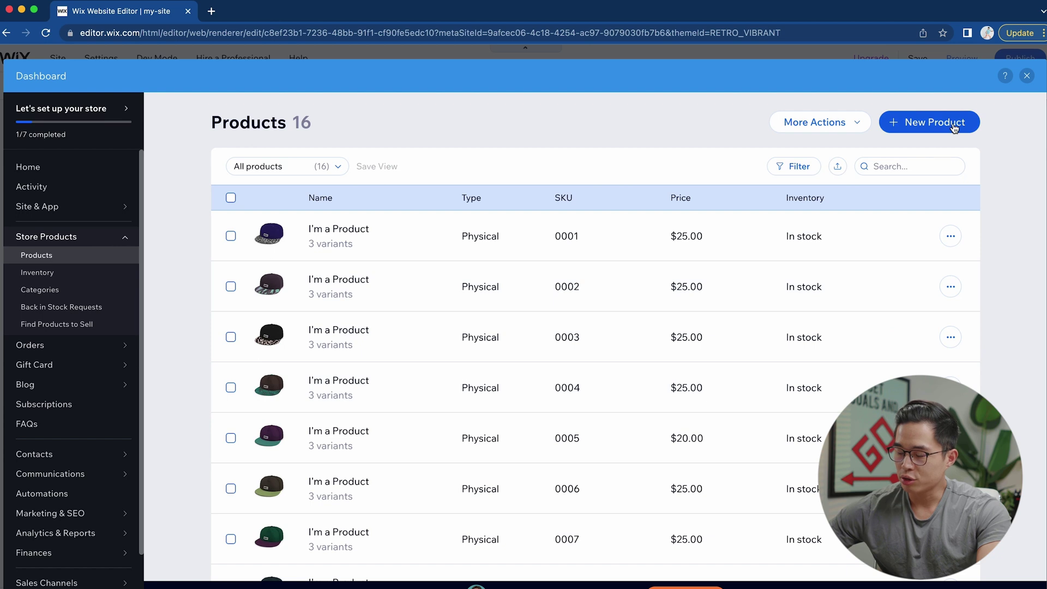
# Create a new physical product and add the images 2W.png and 3B.png from the site files to it.
pyautogui.click(952, 128)
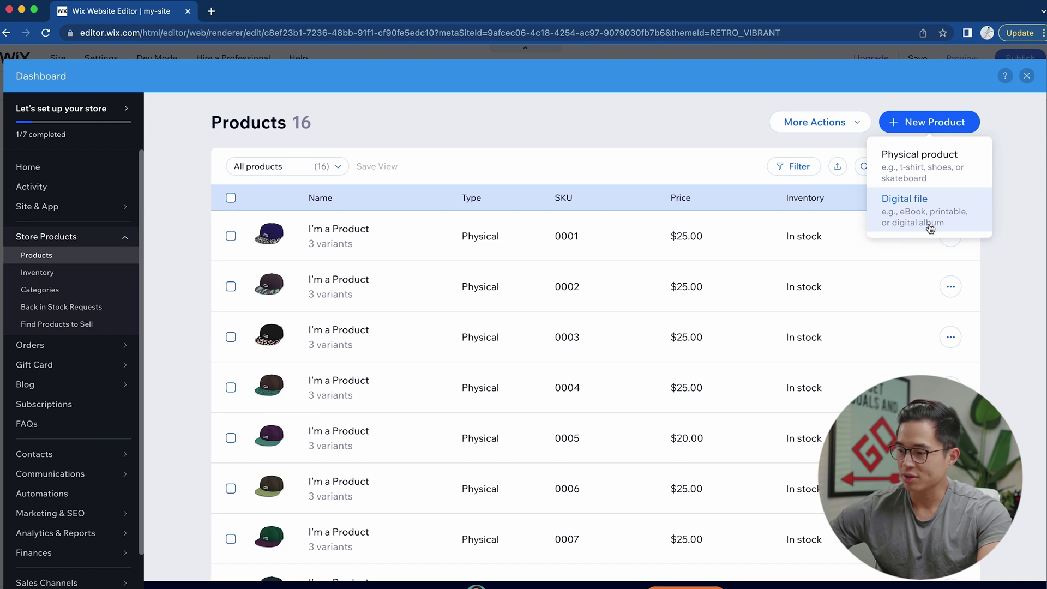
pyautogui.click(928, 165)
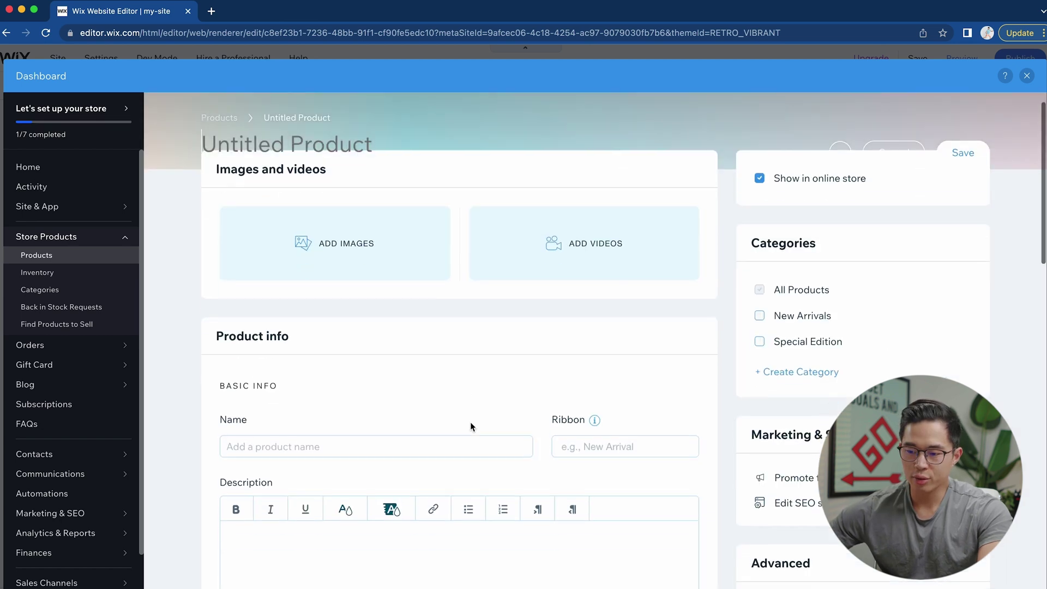
pyautogui.click(361, 310)
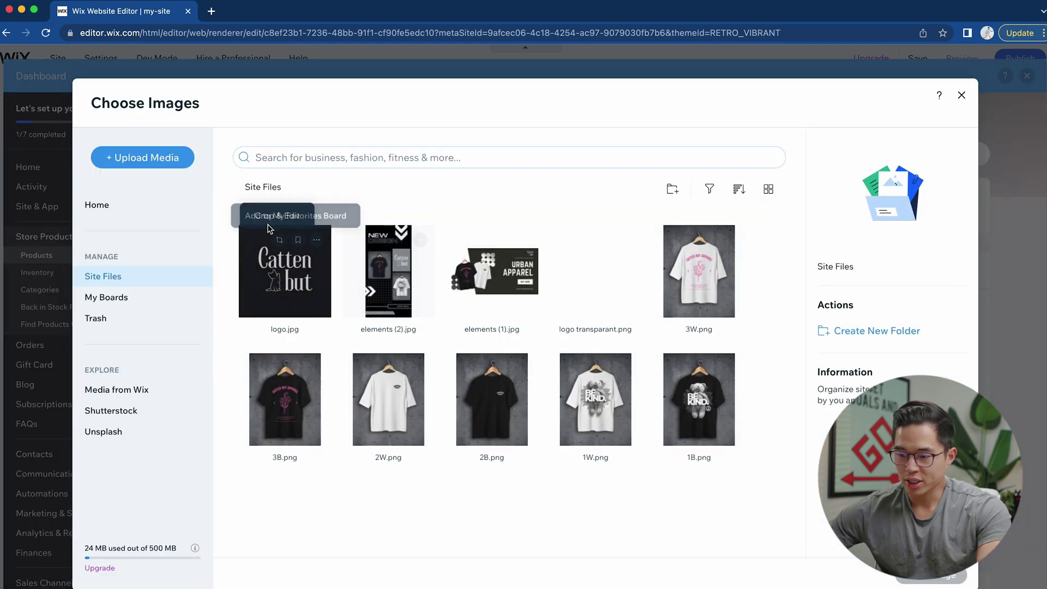
pyautogui.click(283, 406)
pyautogui.click(388, 406)
pyautogui.keyDown('shift'); pyautogui.click(284, 408); pyautogui.keyUp('shift')
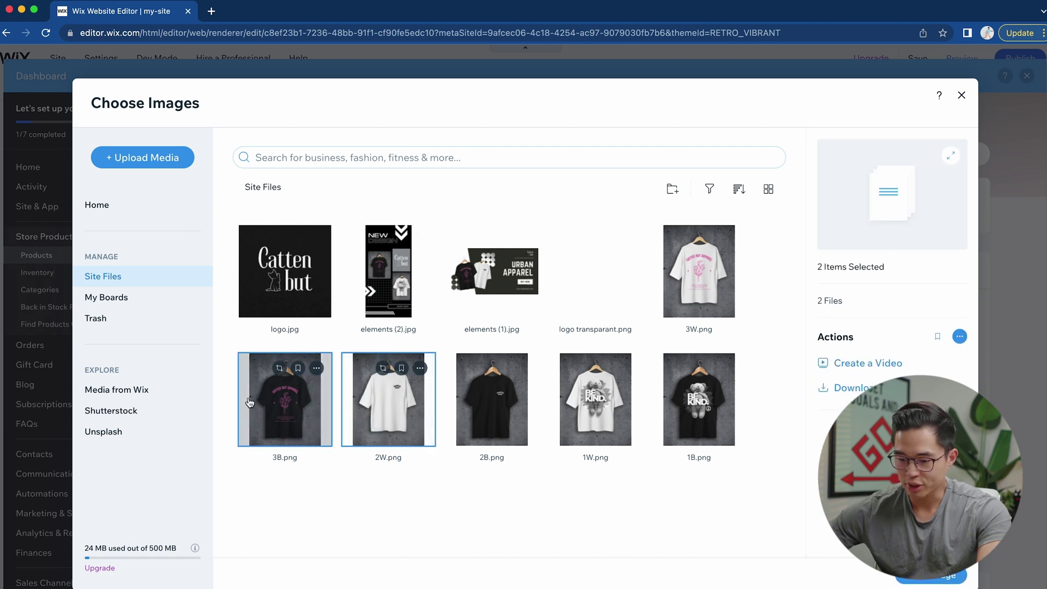
pyautogui.click(921, 573)
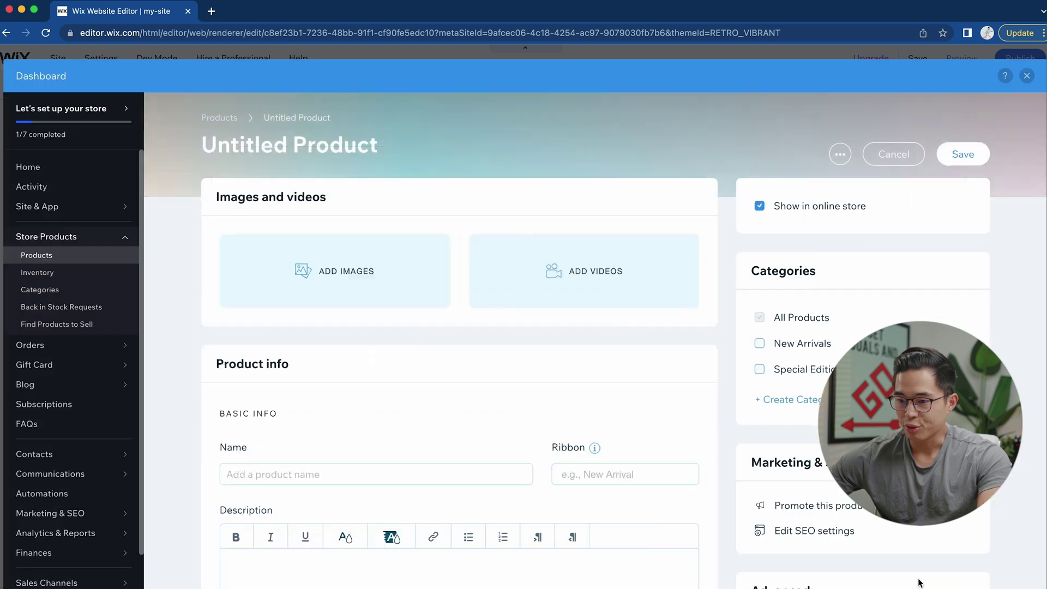
# Name the new product "The Basic Shirt".
pyautogui.scroll(-3, 347, 422)
pyautogui.click(344, 408)
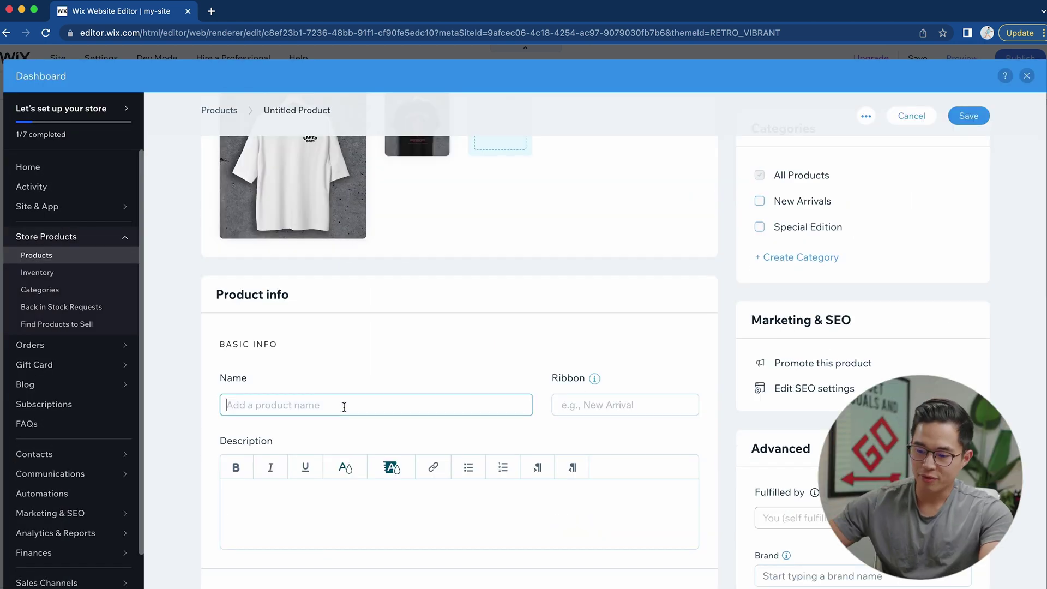
pyautogui.write('The ')
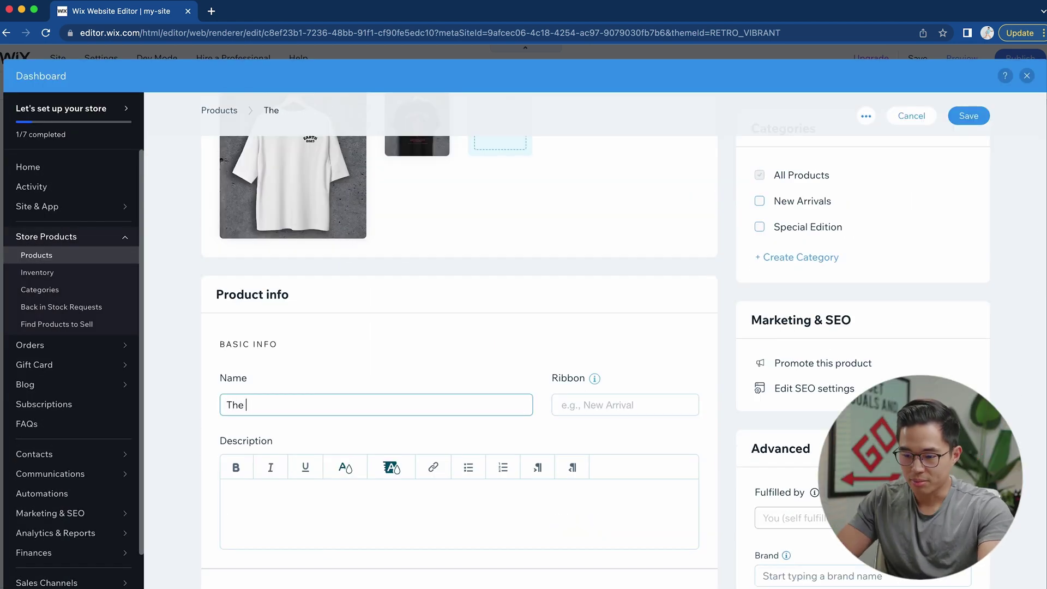
pyautogui.write('Basic Shirt')
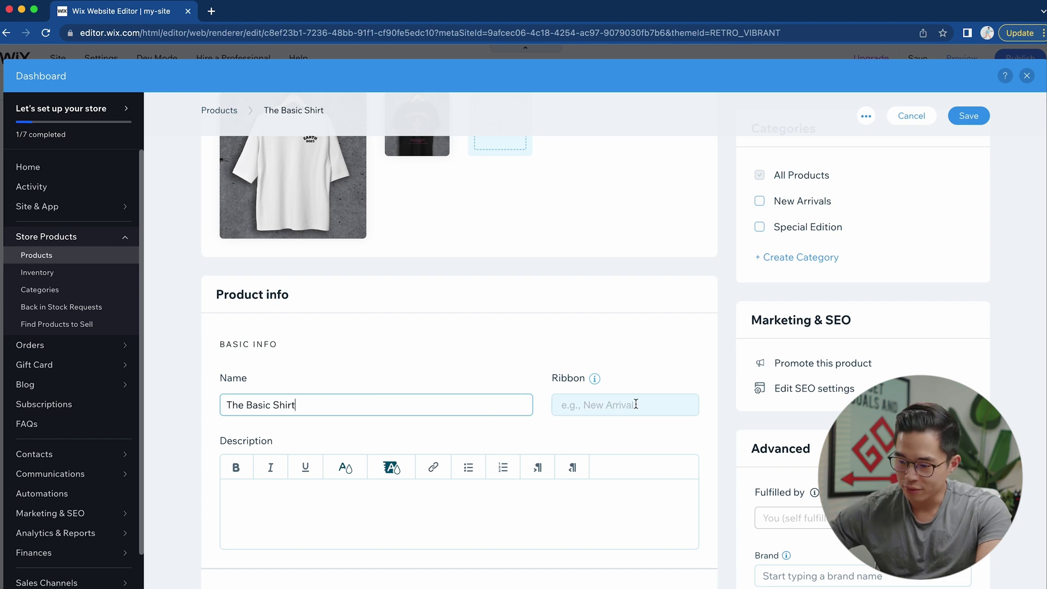
# Examine the product's ribbon, description and additional info fields, then check its images again.
pyautogui.scroll(-3, 600, 401)
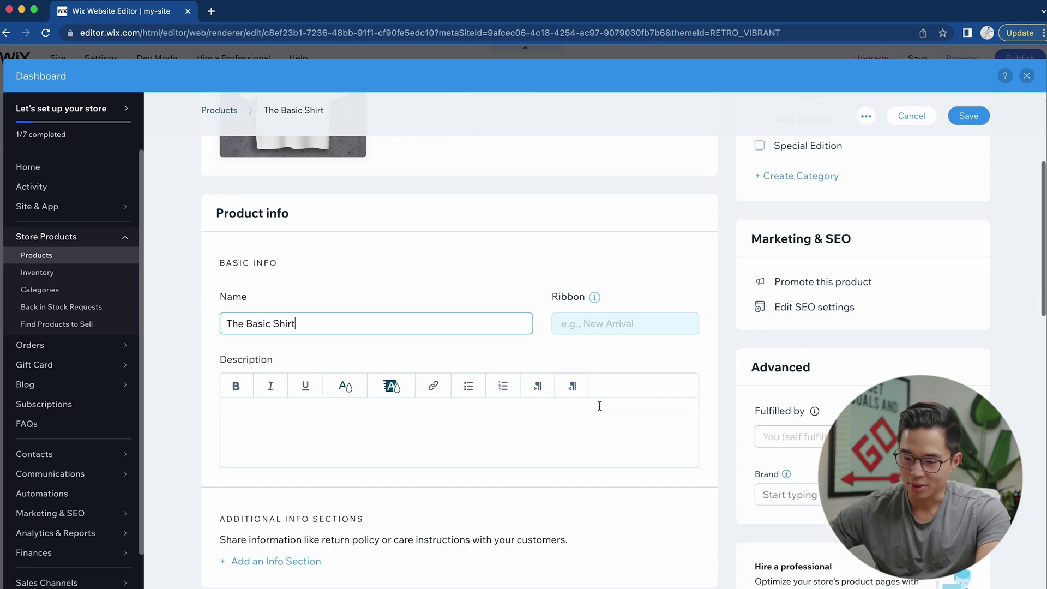
pyautogui.click(437, 422)
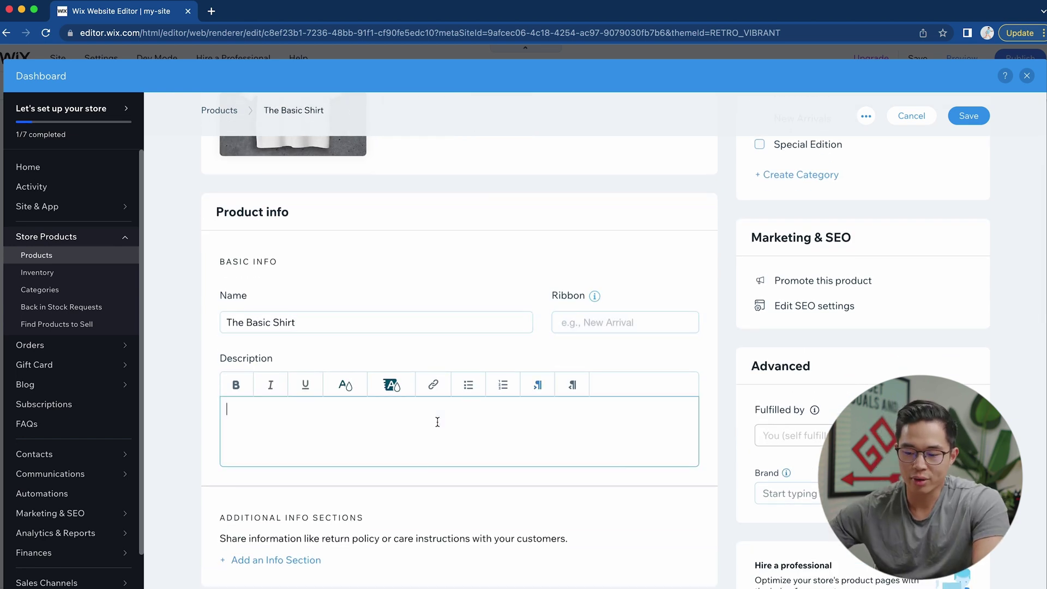
pyautogui.scroll(-1, 437, 421)
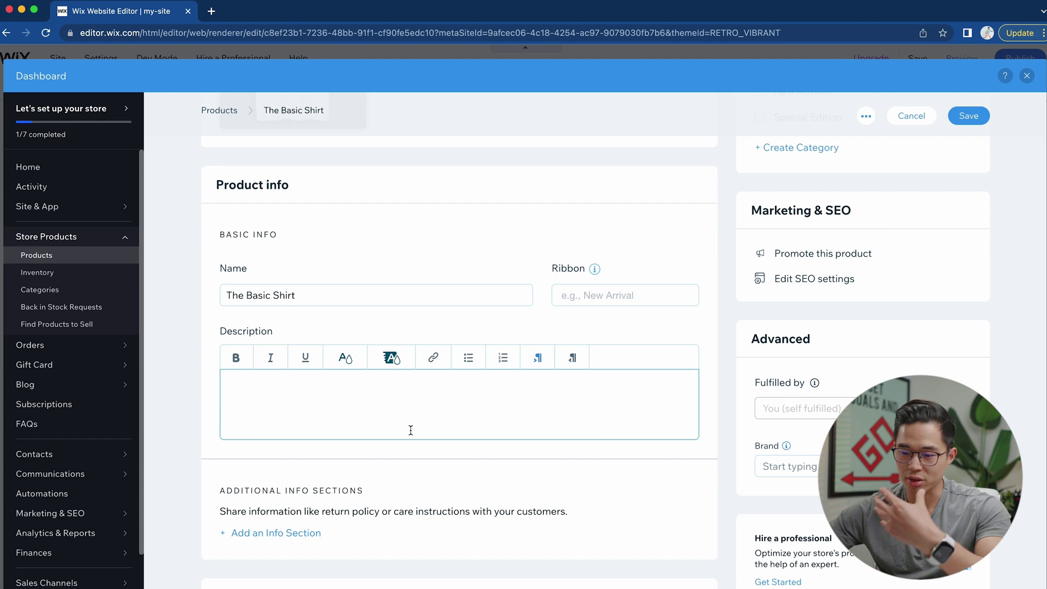
pyautogui.scroll(1, 470, 445)
pyautogui.scroll(2, 472, 445)
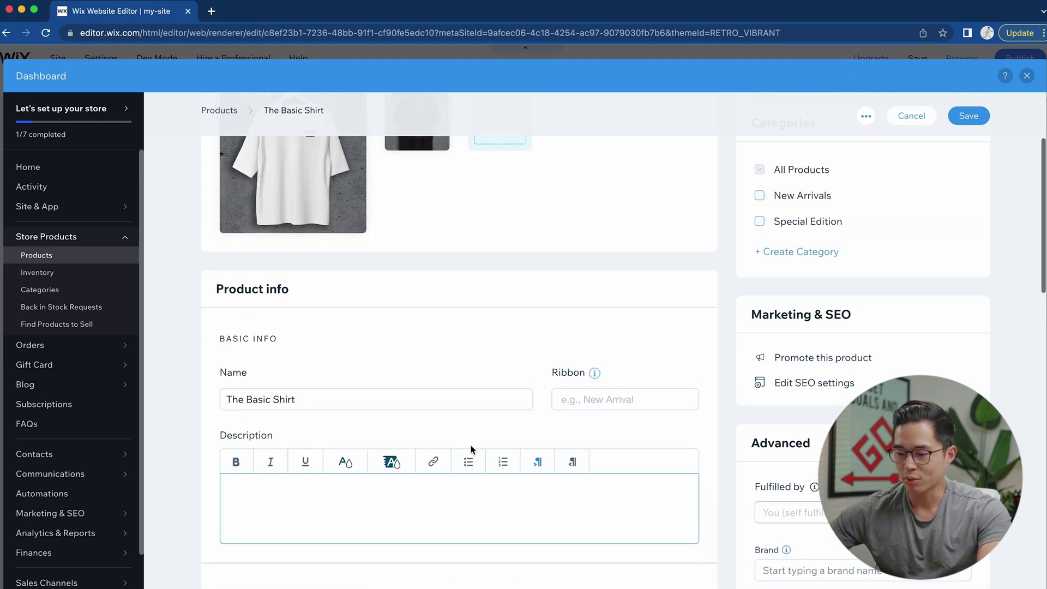
pyautogui.scroll(1, 476, 440)
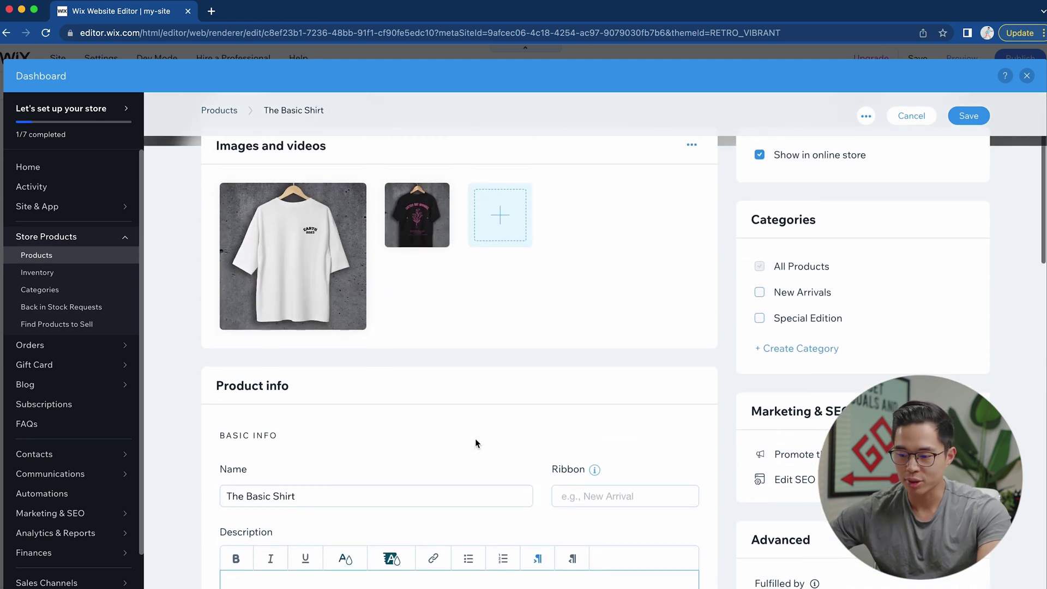
# Set the product's price to $20 and put it on sale with a 10% discount.
pyautogui.scroll(-6, 475, 439)
pyautogui.scroll(-5, 472, 444)
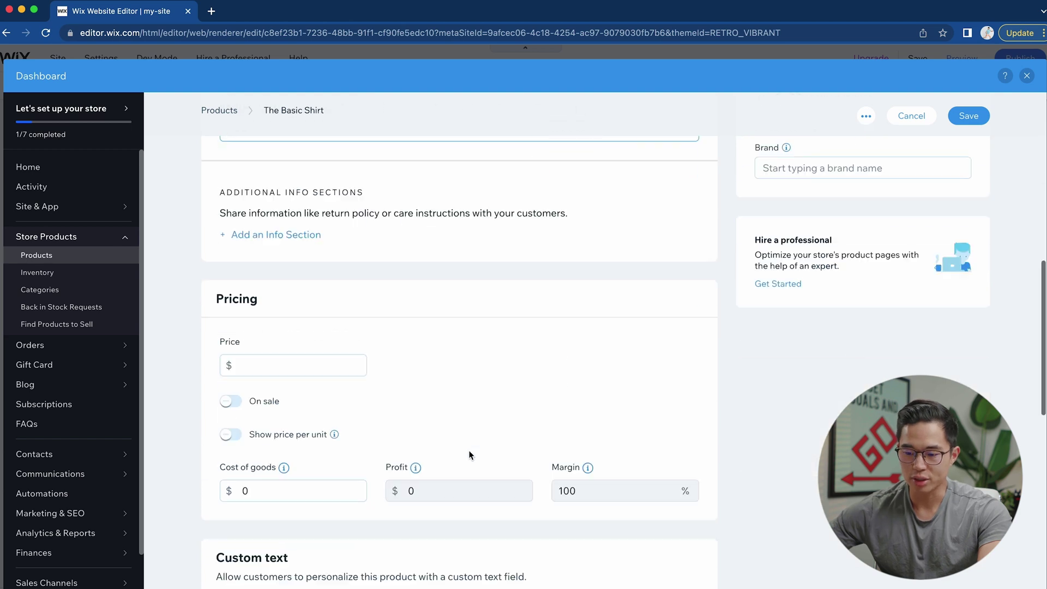
pyautogui.click(301, 340)
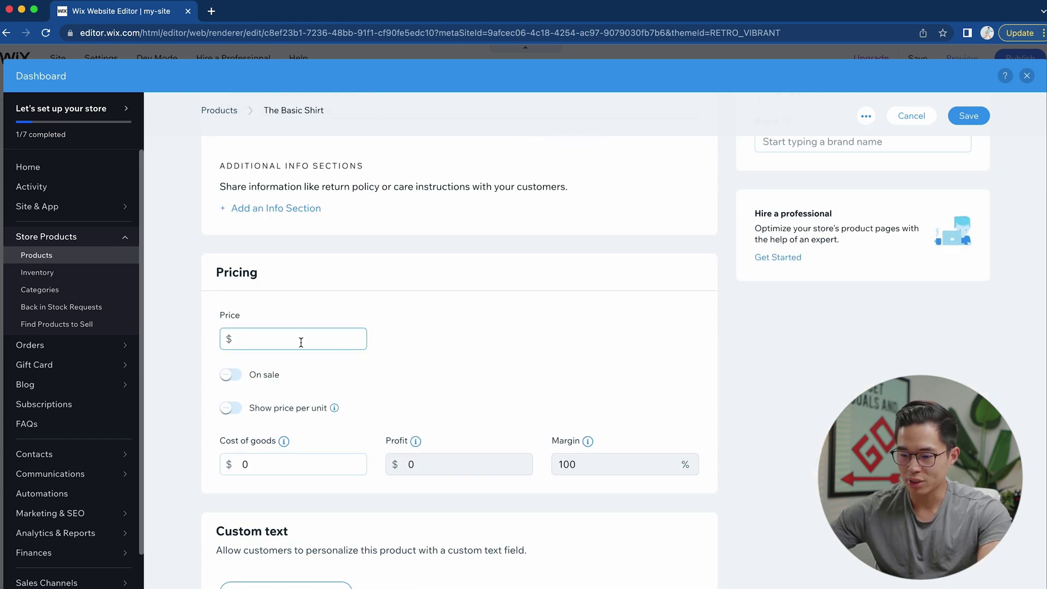
pyautogui.click(231, 375)
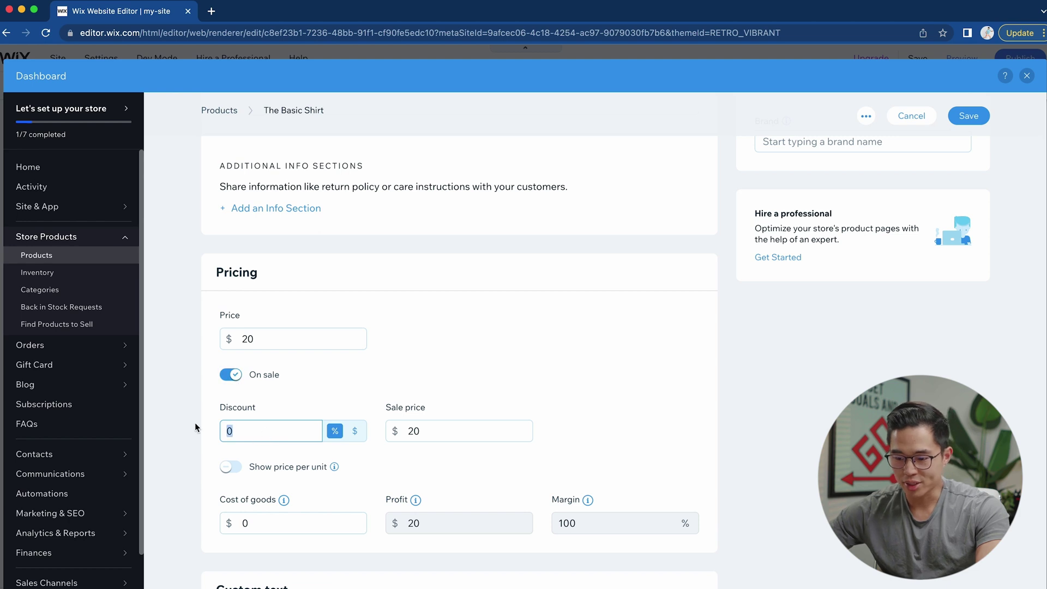
pyautogui.write('10')
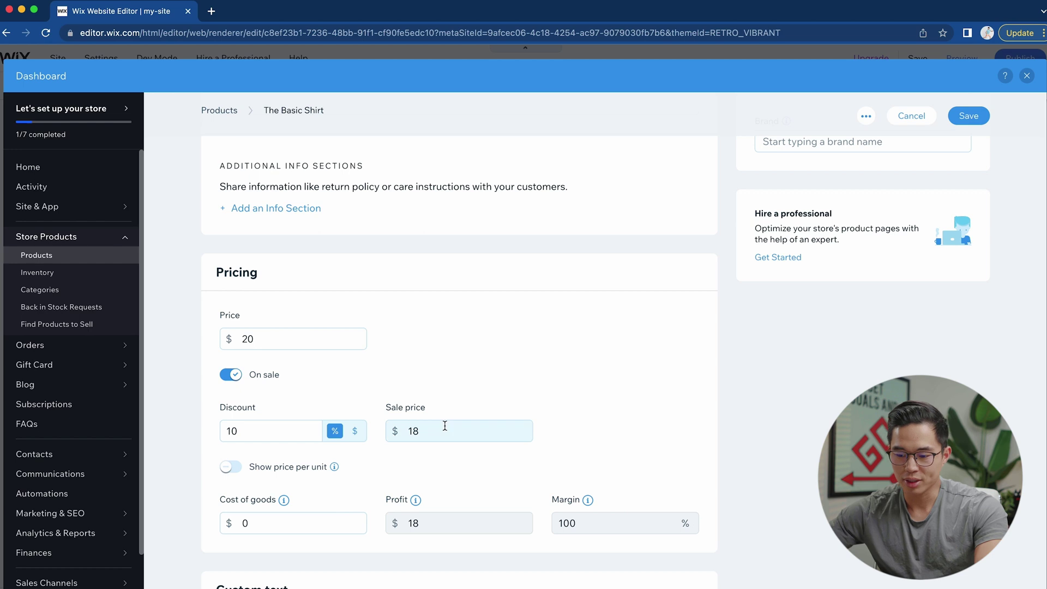
# Add a Size product option shown as a list, entering the choices Small, Large and Medium.
pyautogui.scroll(-2, 446, 422)
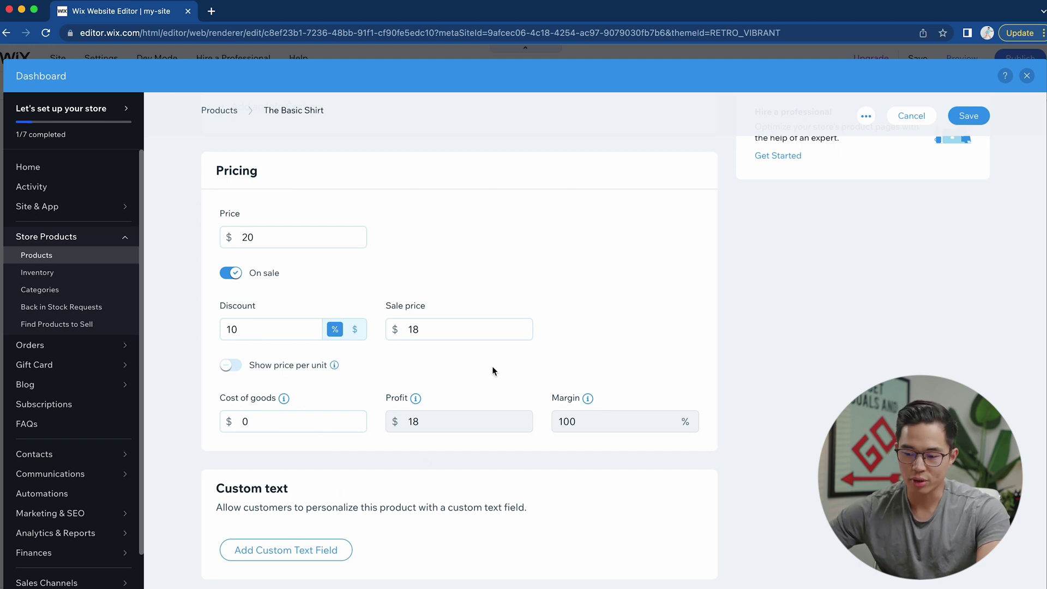
pyautogui.scroll(-2, 476, 371)
pyautogui.scroll(-5, 480, 332)
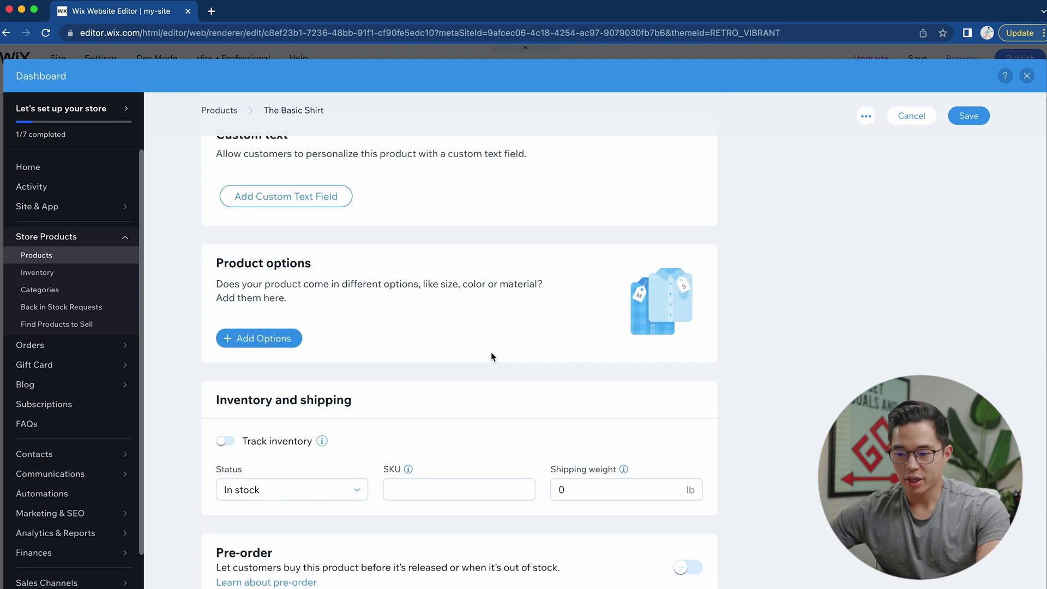
pyautogui.scroll(-2, 469, 338)
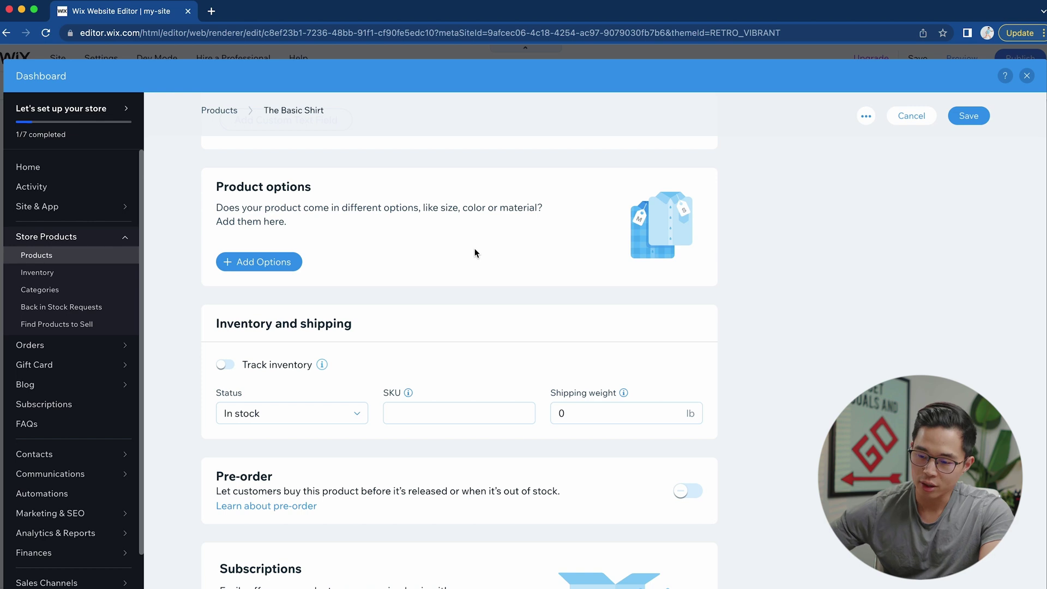
pyautogui.click(256, 262)
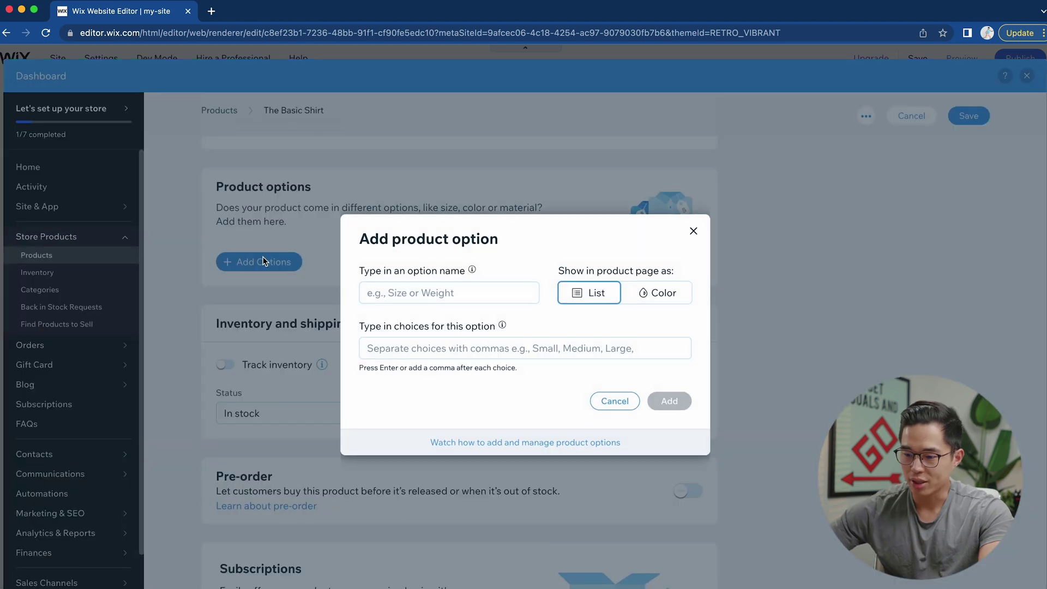
pyautogui.click(453, 299)
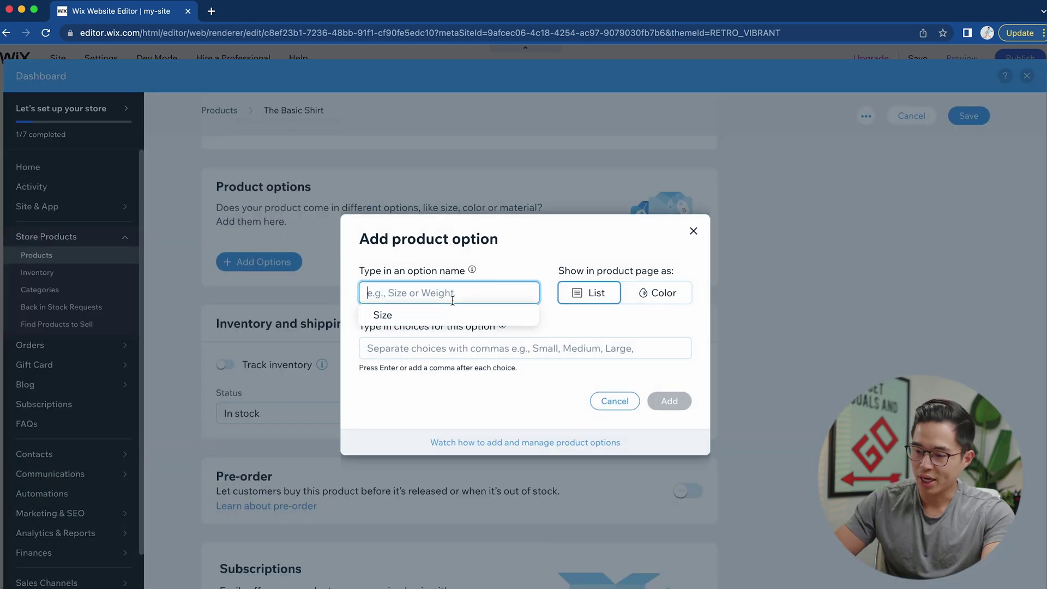
pyautogui.click(463, 314)
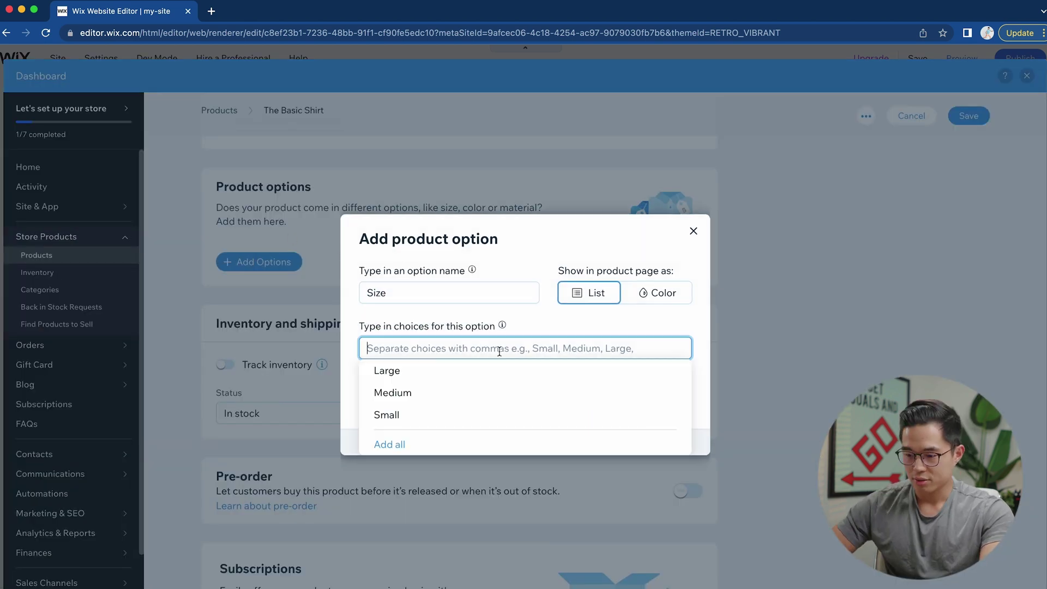
pyautogui.click(413, 418)
pyautogui.write('Medium')
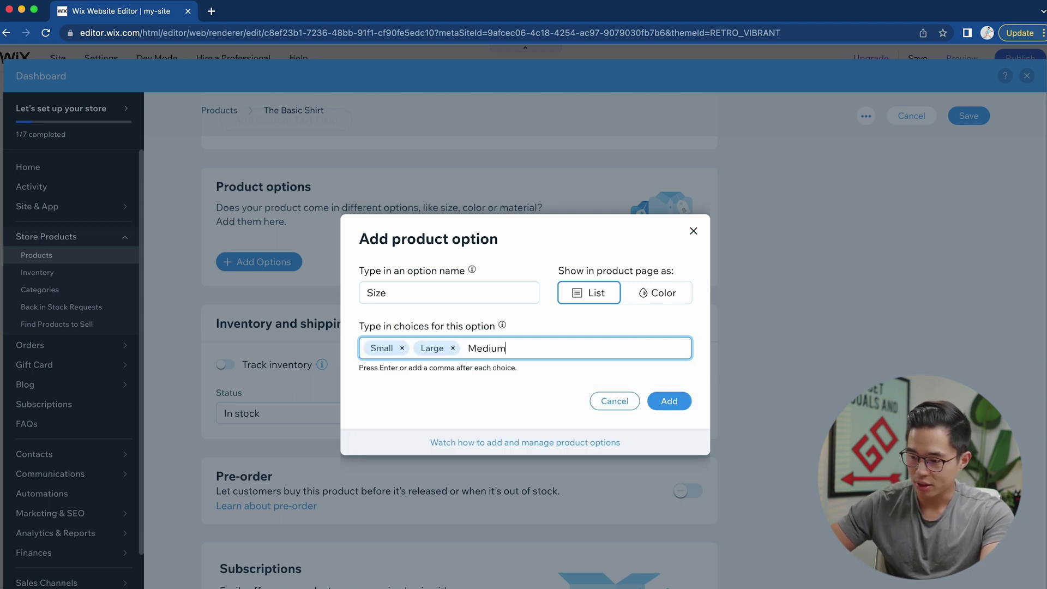
pyautogui.click(660, 401)
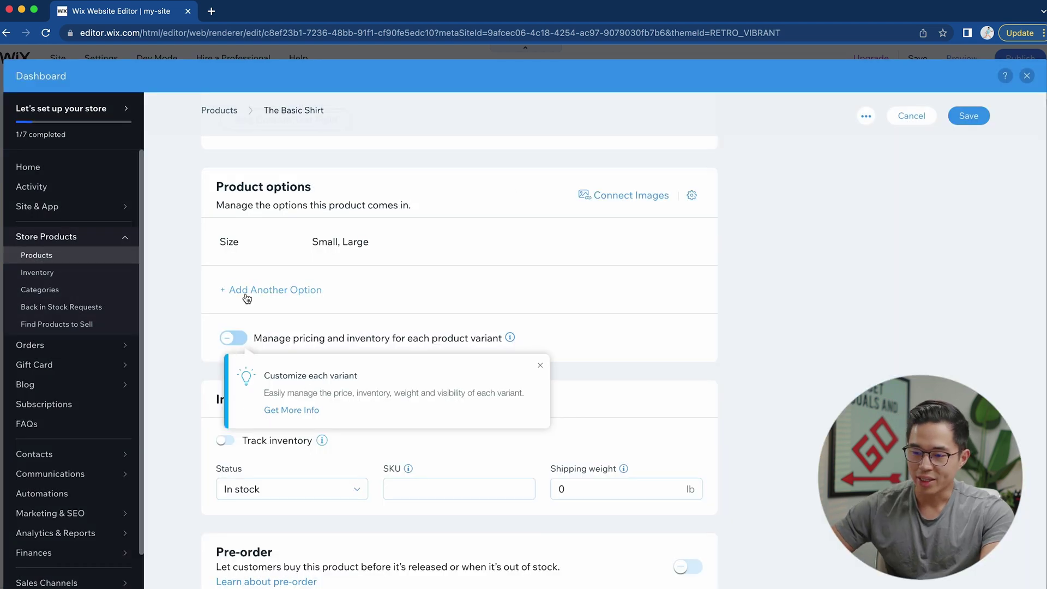
# Add a Color product option shown as color swatches, with the choices Blue and White.
pyautogui.click(274, 292)
pyautogui.click(676, 300)
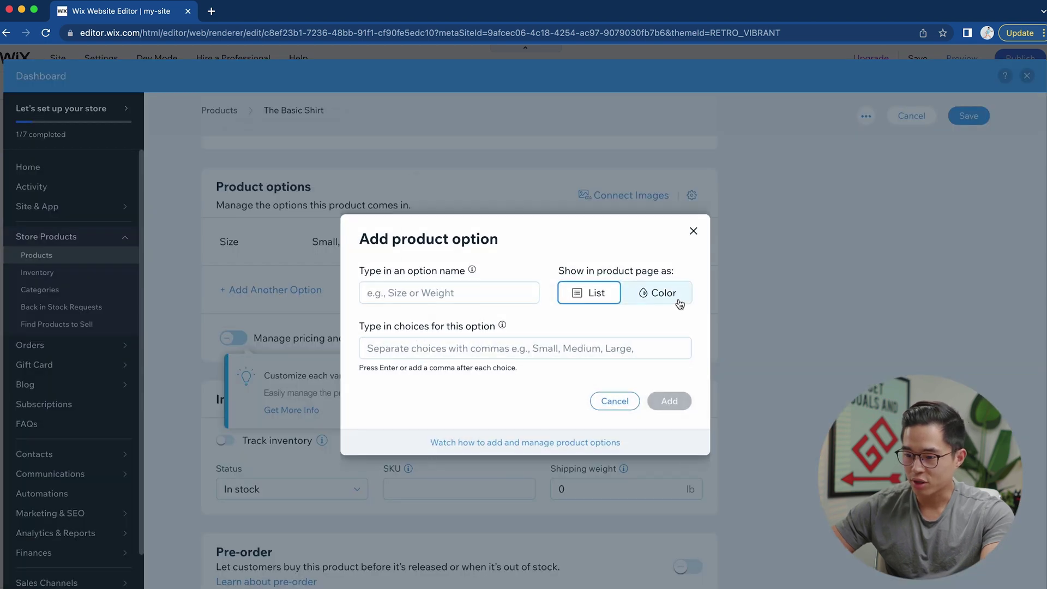
pyautogui.click(449, 292)
pyautogui.write('Color')
pyautogui.click(479, 349)
pyautogui.write('Blue')
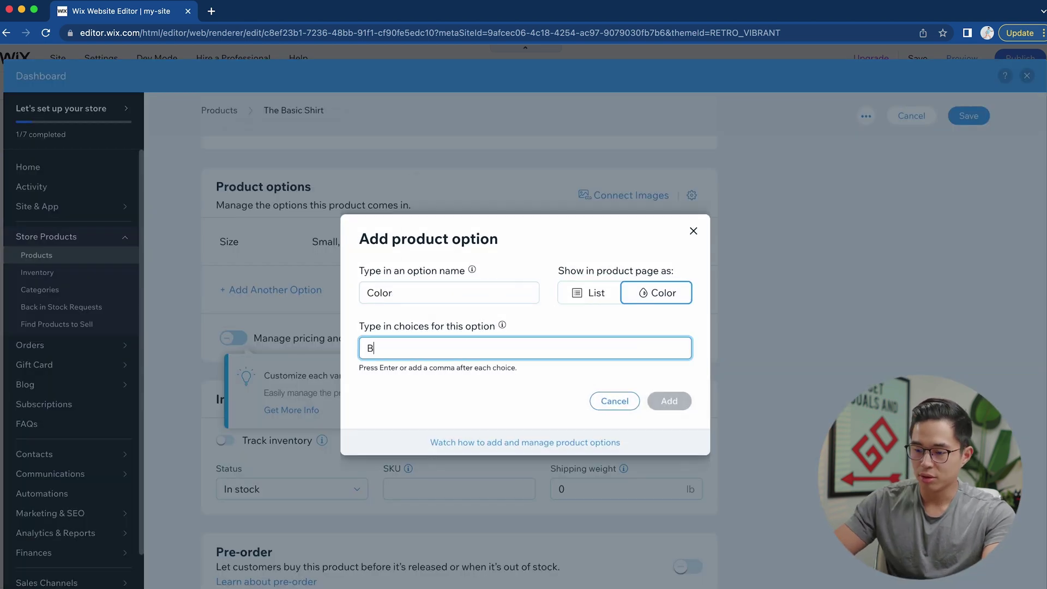
pyautogui.press('Return')
pyautogui.write('White')
pyautogui.press('Return')
pyautogui.click(681, 401)
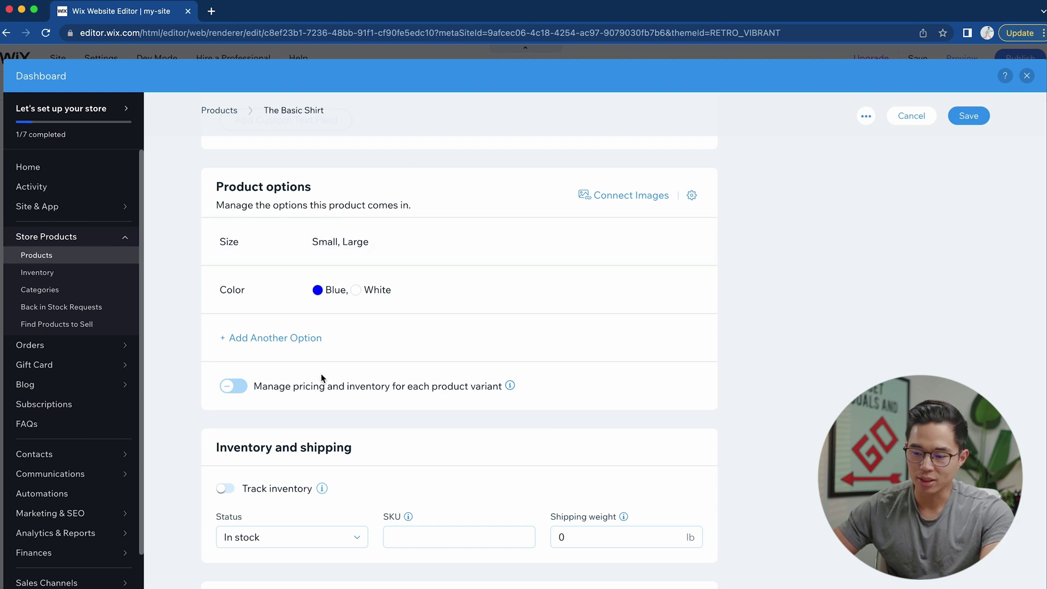
# Enable pricing and inventory management for each product variant, leave the variant values as they are, and look over the variant list.
pyautogui.click(234, 386)
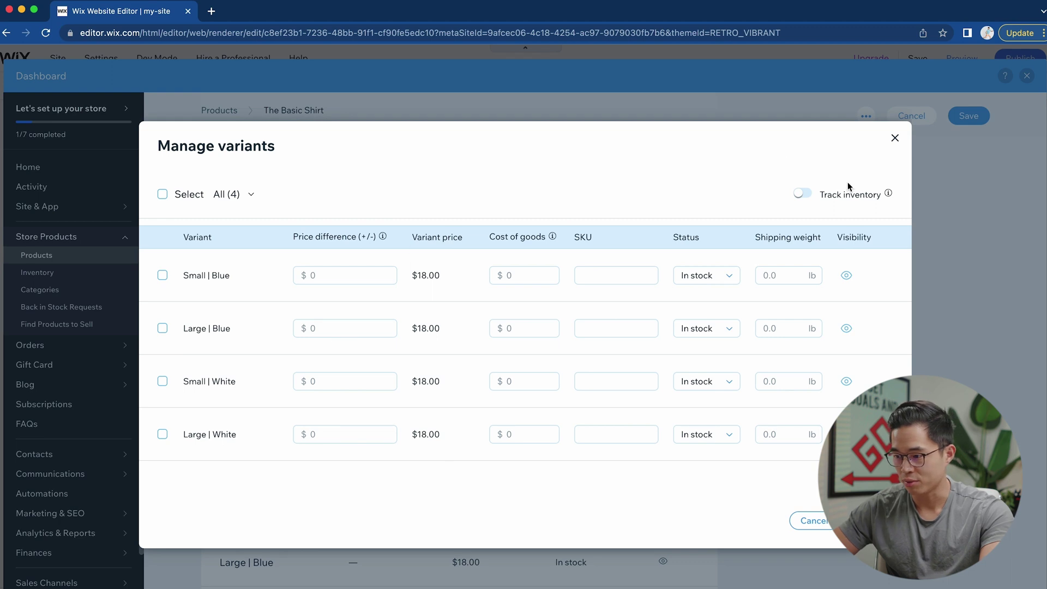
pyautogui.click(895, 138)
pyautogui.scroll(-5, 369, 378)
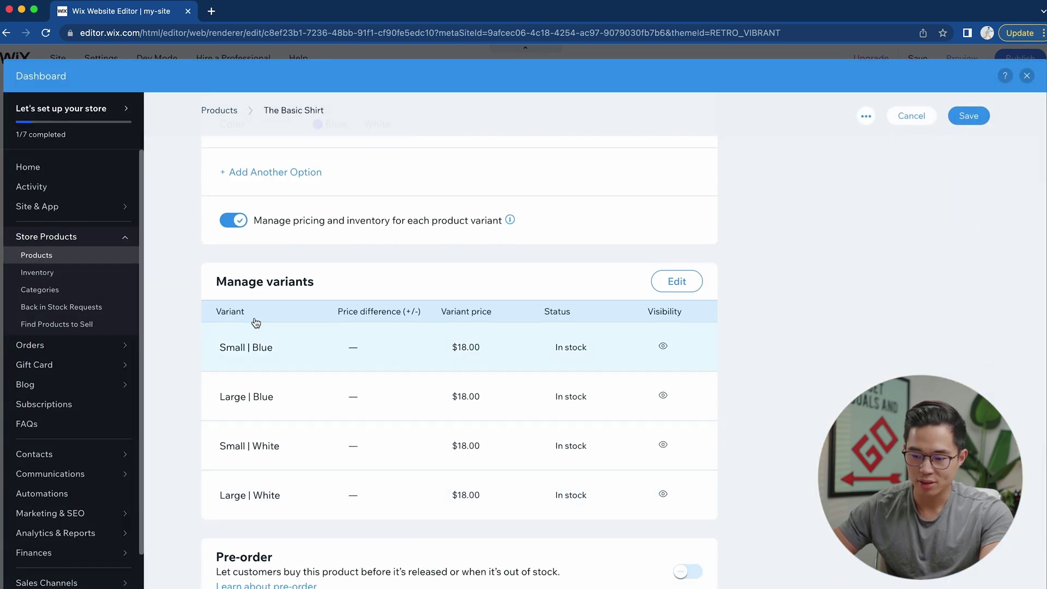
# Assign The Basic Shirt to the New Arrivals category and save the product.
pyautogui.scroll(10, 913, 306)
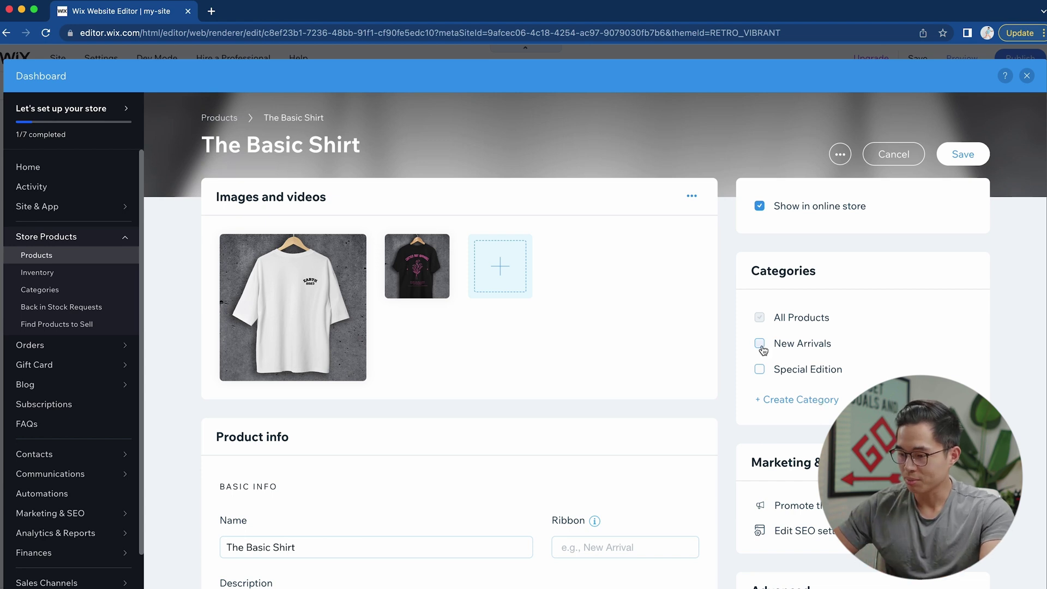
pyautogui.scroll(-5, 986, 319)
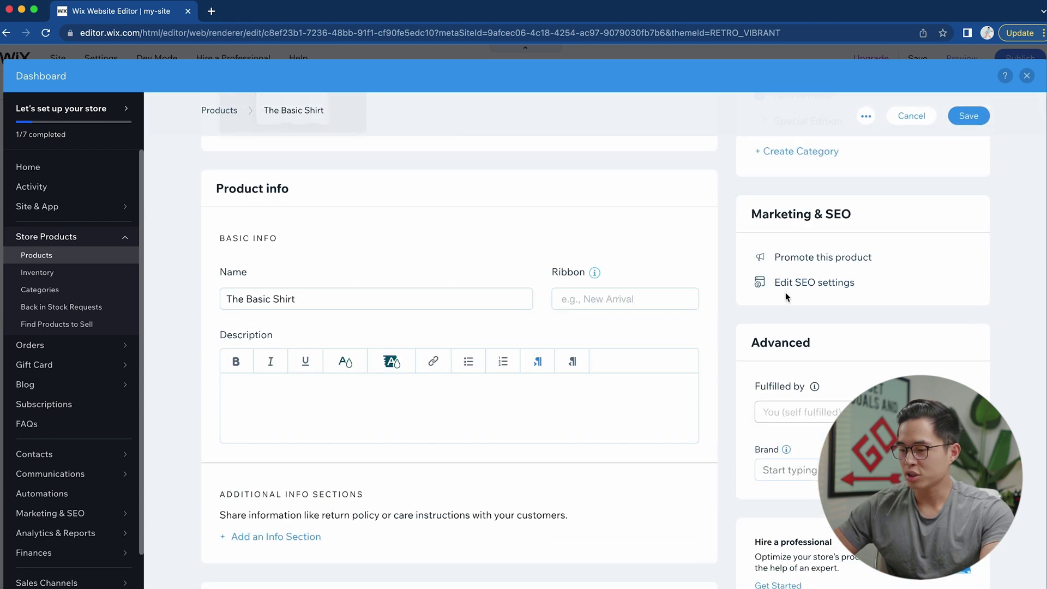
pyautogui.scroll(-5, 854, 283)
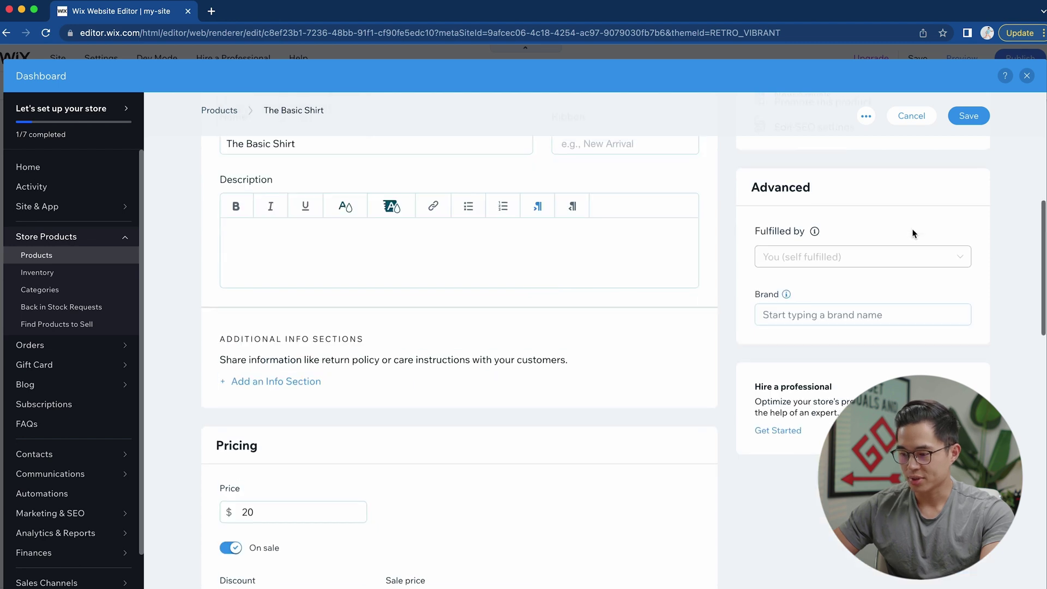
pyautogui.scroll(10, 855, 283)
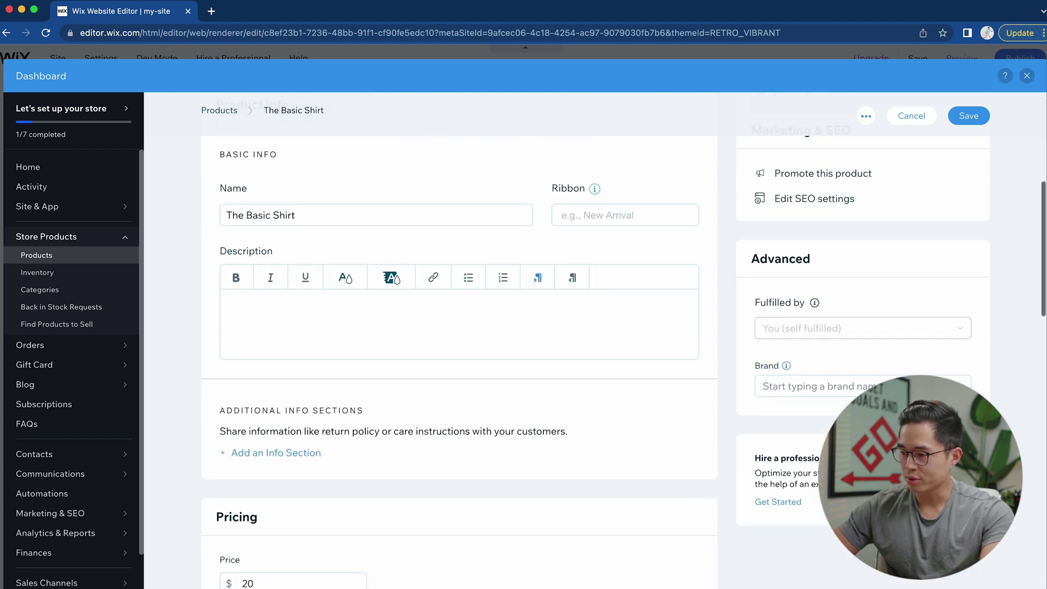
pyautogui.click(969, 153)
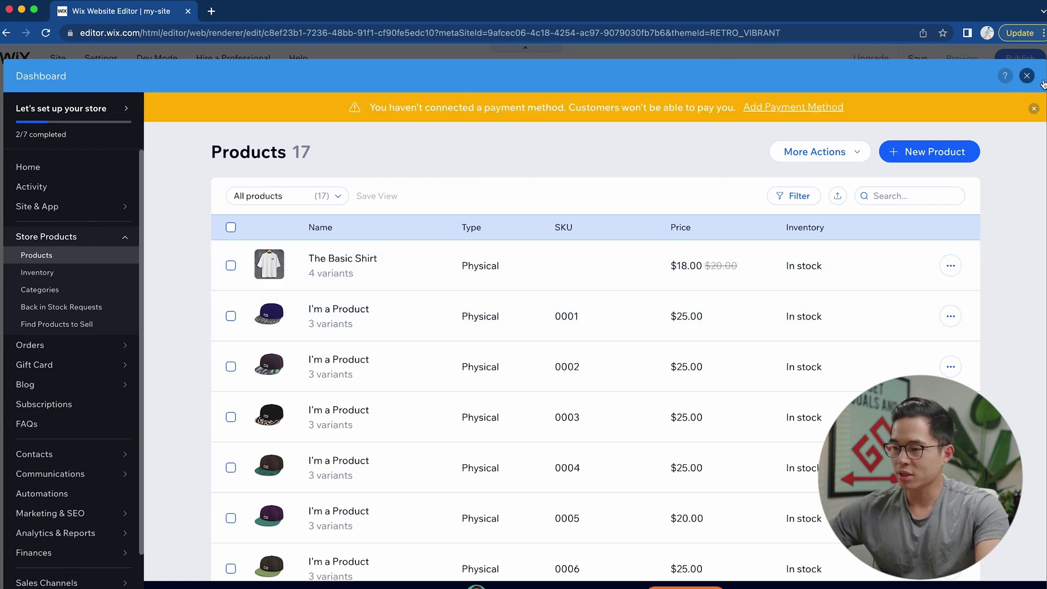
# Return to the home page and set the Limited Edition Collection gallery to display the New Arrivals category.
pyautogui.click(1026, 75)
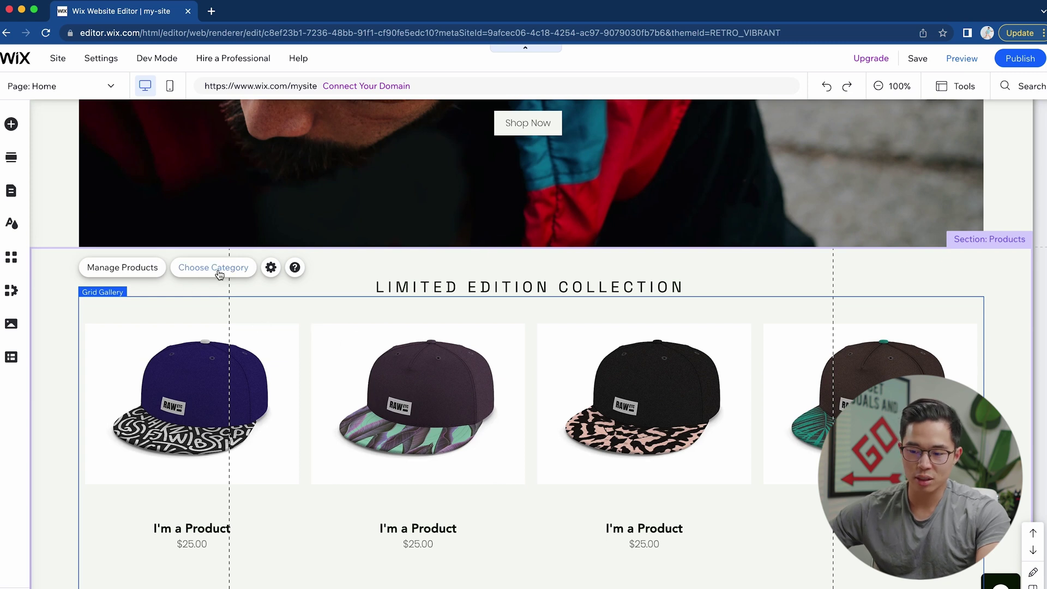
pyautogui.click(219, 271)
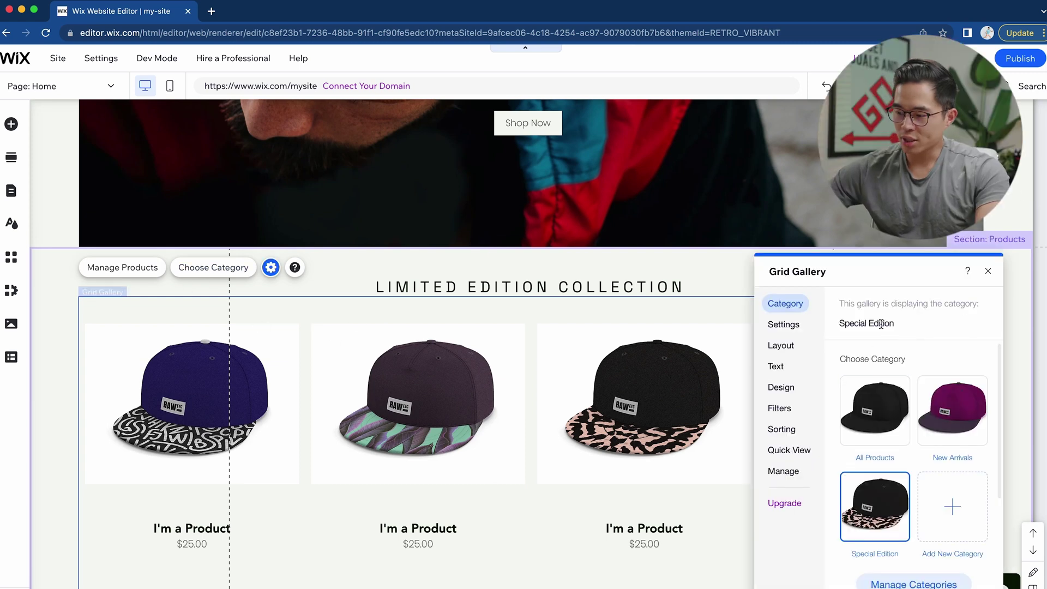
pyautogui.moveTo(902, 323); pyautogui.dragTo(855, 322)
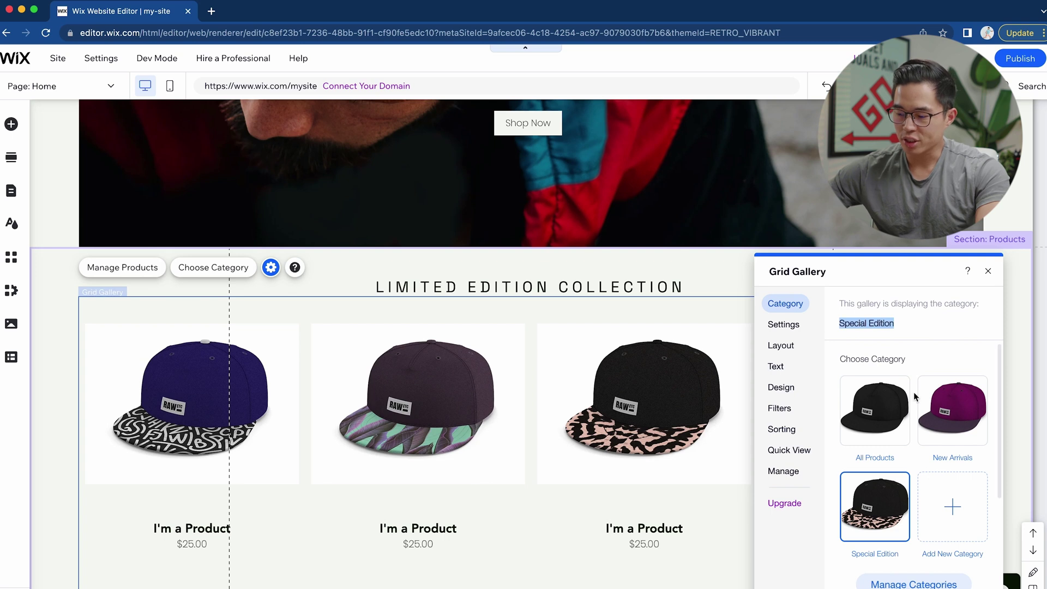
pyautogui.click(960, 414)
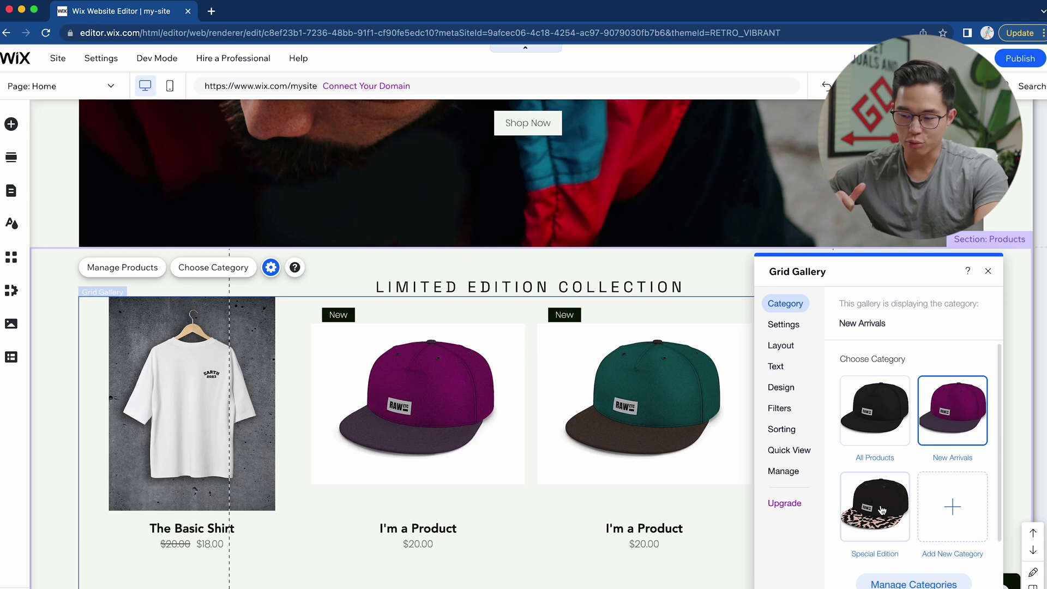
# Hide the ribbon in the product gallery and keep the product name and price displayed.
pyautogui.scroll(-2, 421, 392)
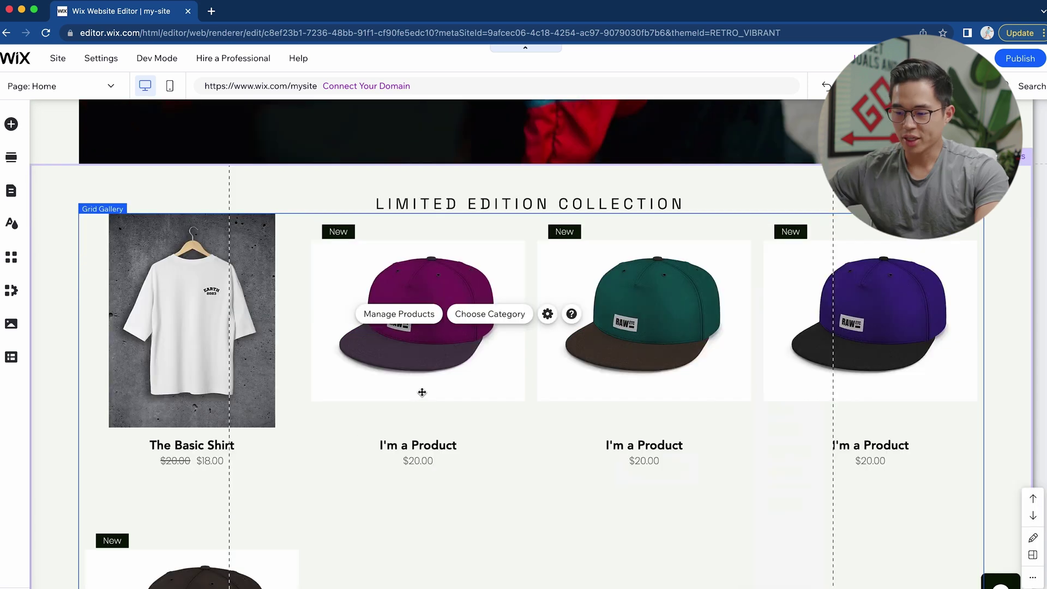
pyautogui.click(584, 361)
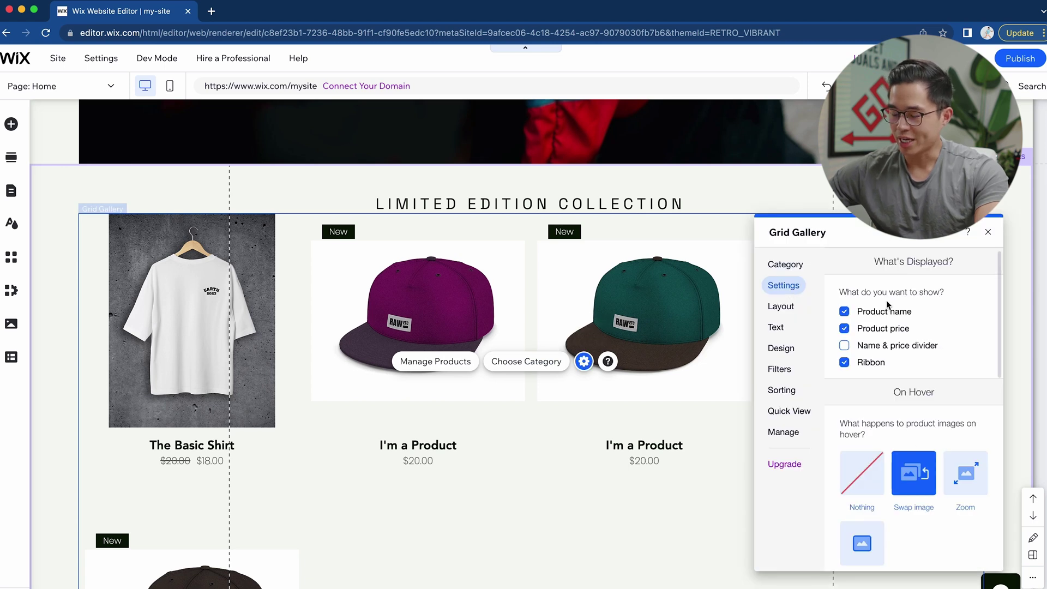
pyautogui.click(844, 311)
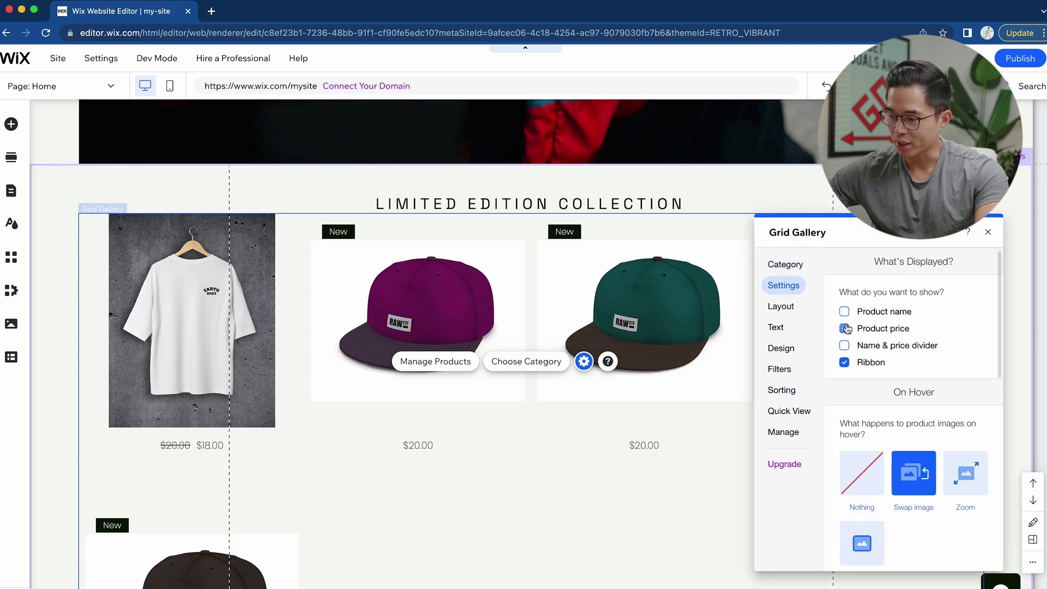
pyautogui.click(844, 329)
pyautogui.click(844, 362)
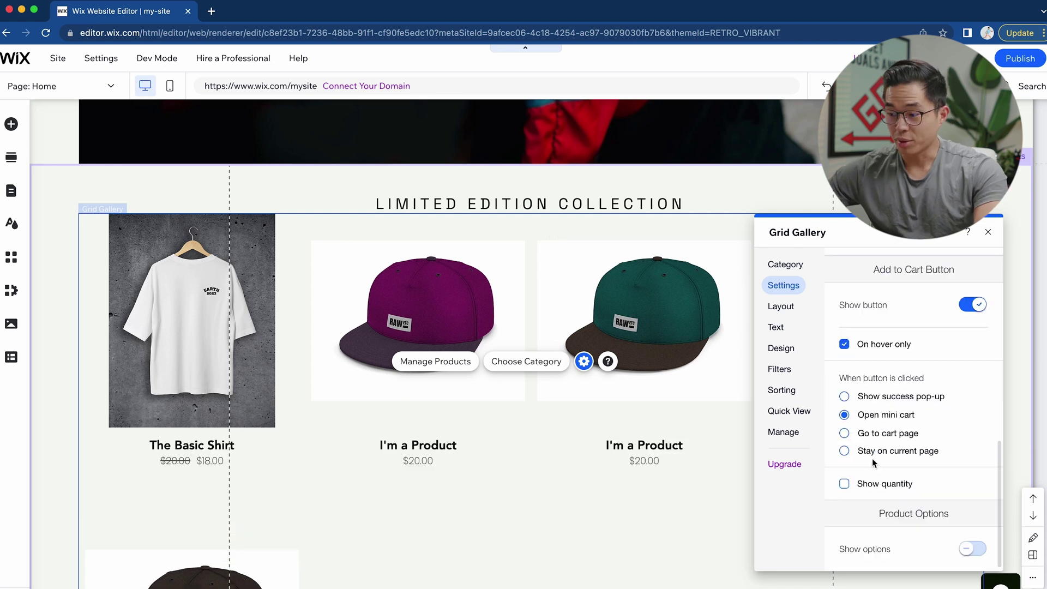
# Set the gallery's minimum card width to 266 px and look over its text and design settings.
pyautogui.click(780, 306)
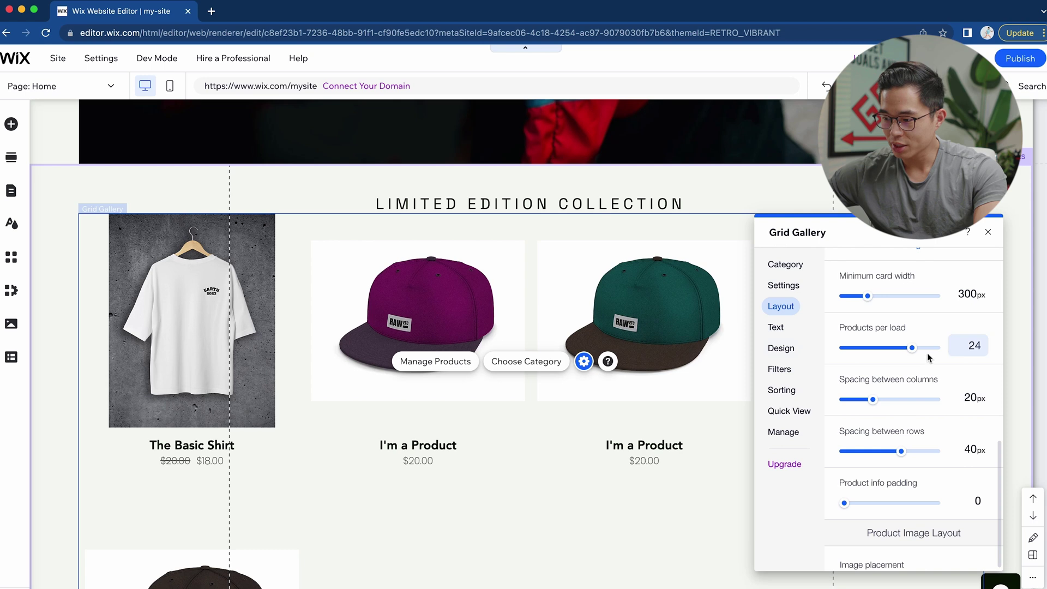
pyautogui.moveTo(867, 296); pyautogui.dragTo(863, 297)
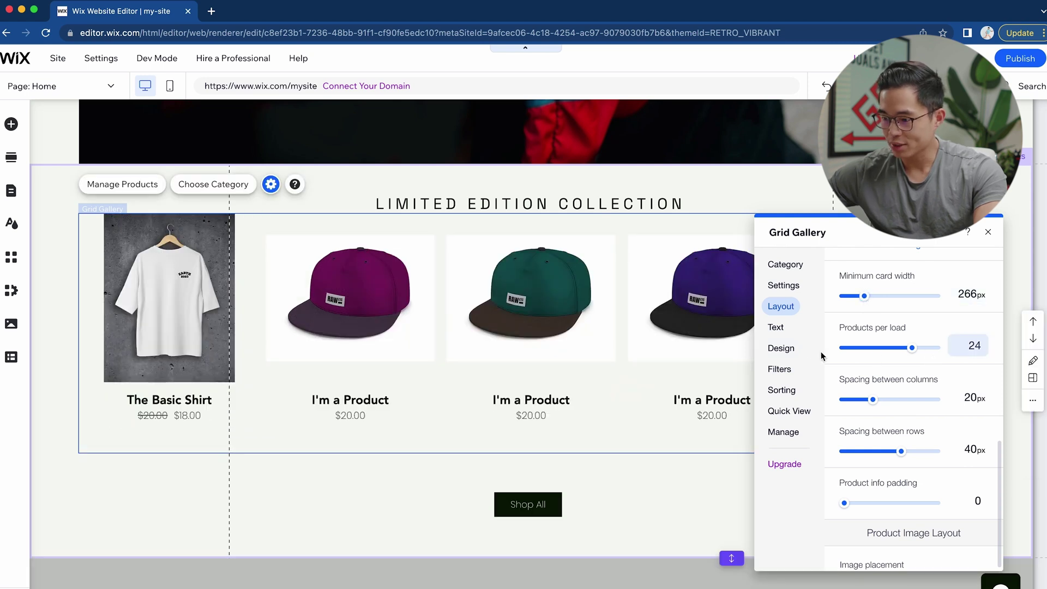
pyautogui.click(785, 329)
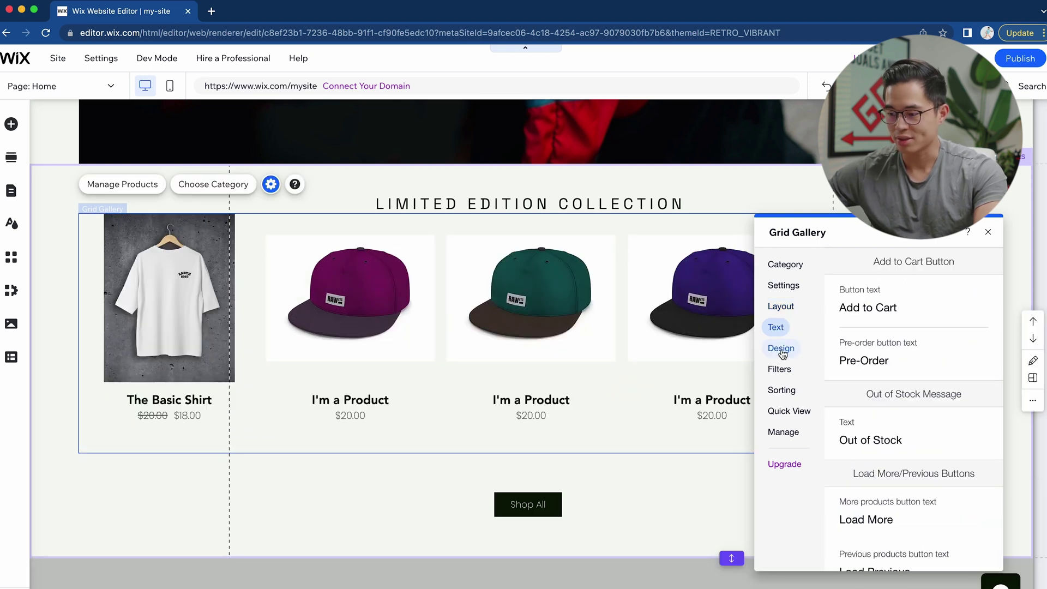
pyautogui.click(780, 349)
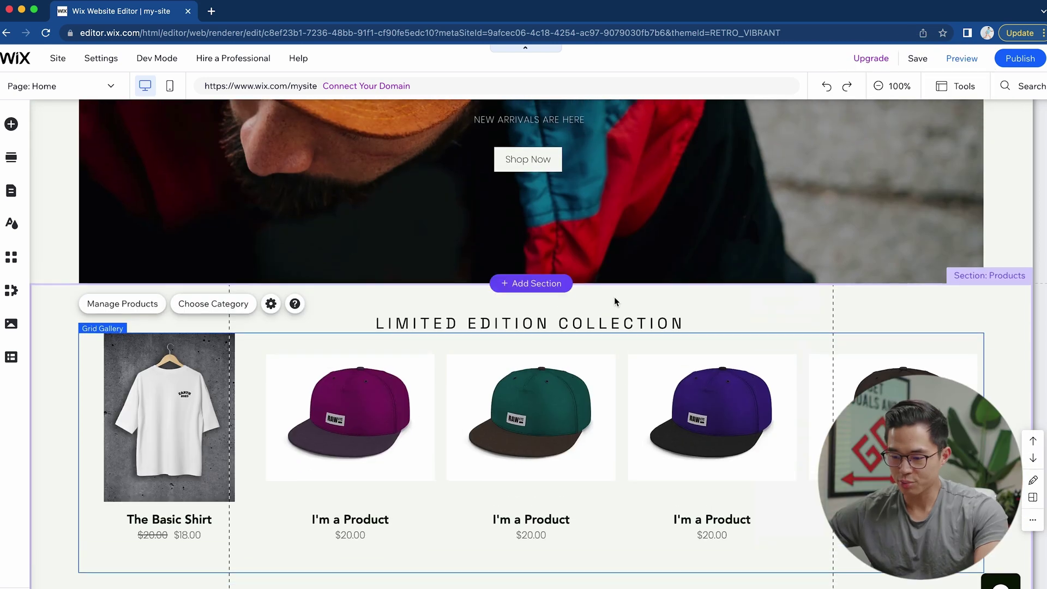
# Add a new site page from the Professional layout of the About page templates.
pyautogui.scroll(-3, 614, 301)
pyautogui.scroll(12, 612, 297)
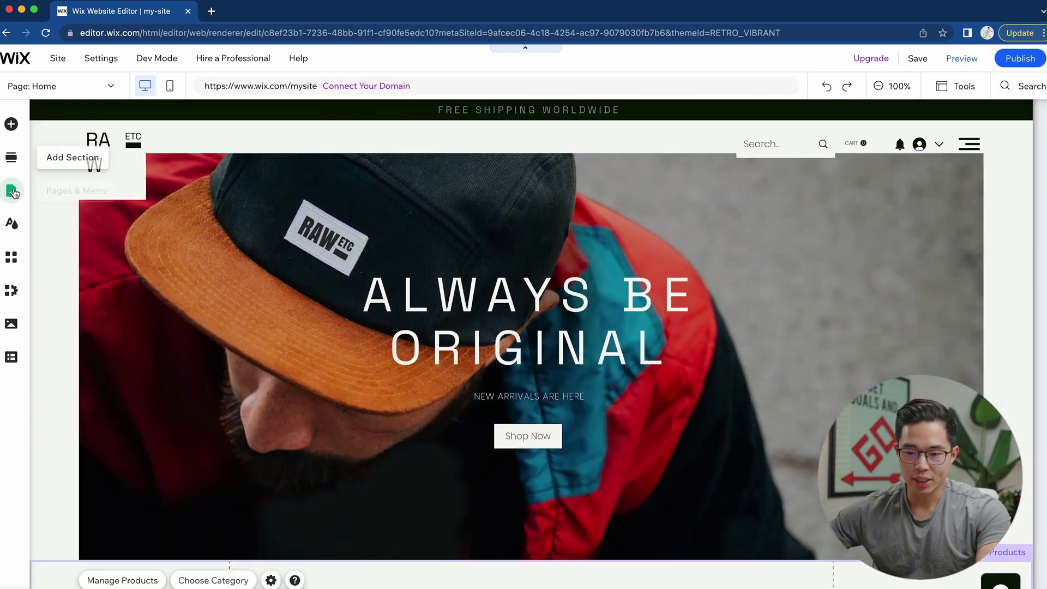
pyautogui.click(14, 192)
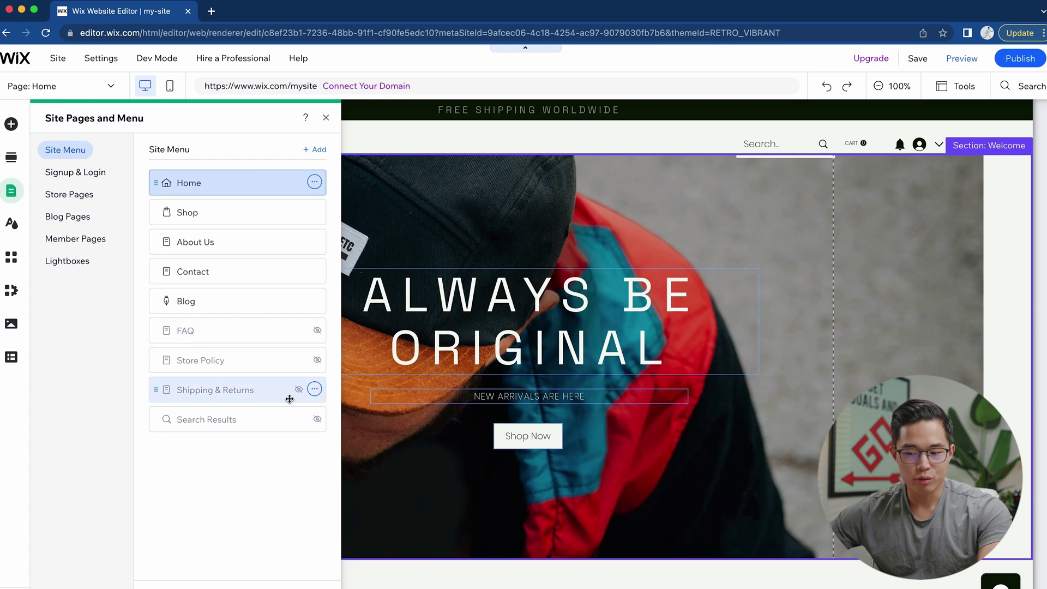
pyautogui.click(315, 149)
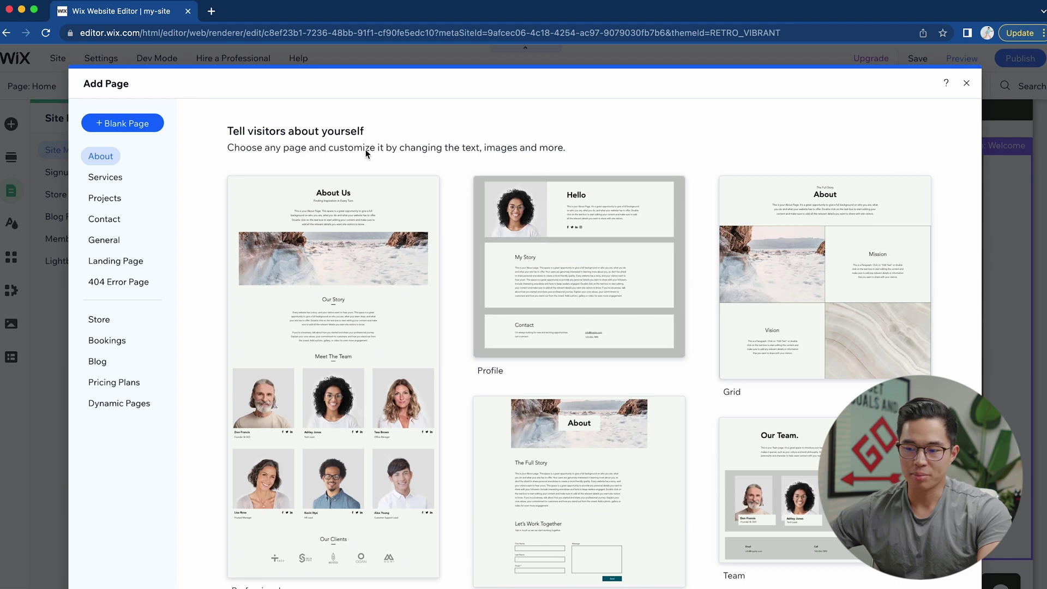
pyautogui.moveTo(362, 278)
pyautogui.click(333, 358)
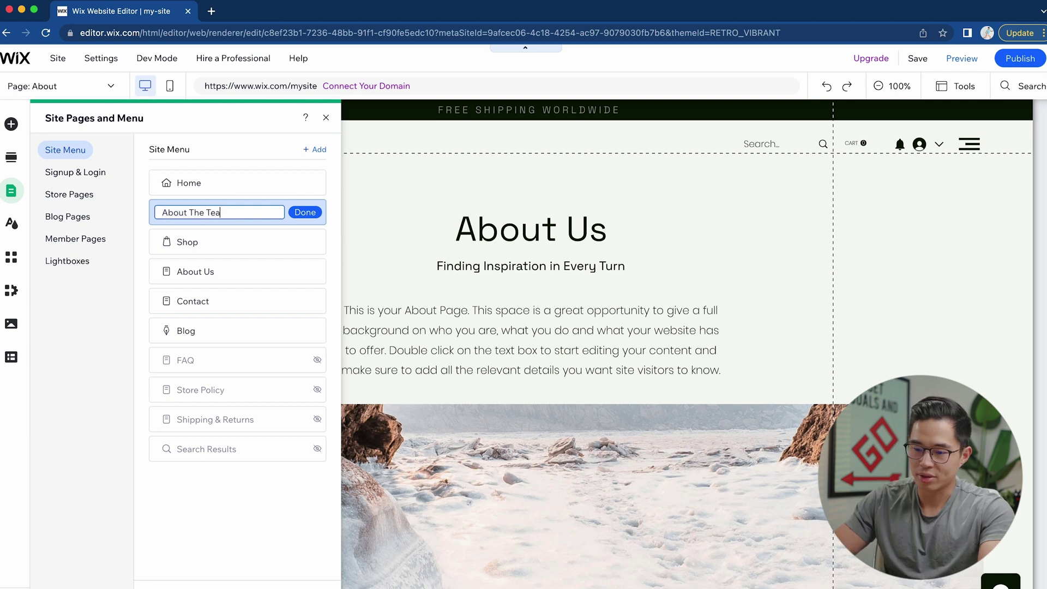
# Name the new page "About The Team" and move it further down the site menu.
pyautogui.click(301, 213)
pyautogui.moveTo(156, 212); pyautogui.dragTo(154, 306)
pyautogui.click(823, 250)
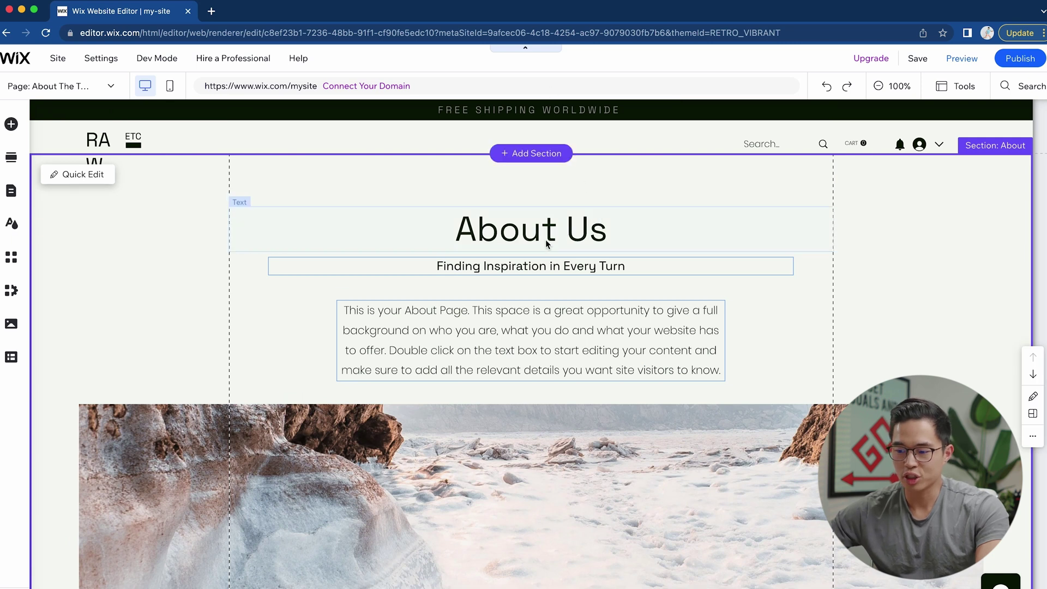
# Examine the new page's introduction text, banner image, Our Story section and team member profiles.
pyautogui.click(515, 335)
pyautogui.scroll(-5, 517, 341)
pyautogui.scroll(-15, 522, 321)
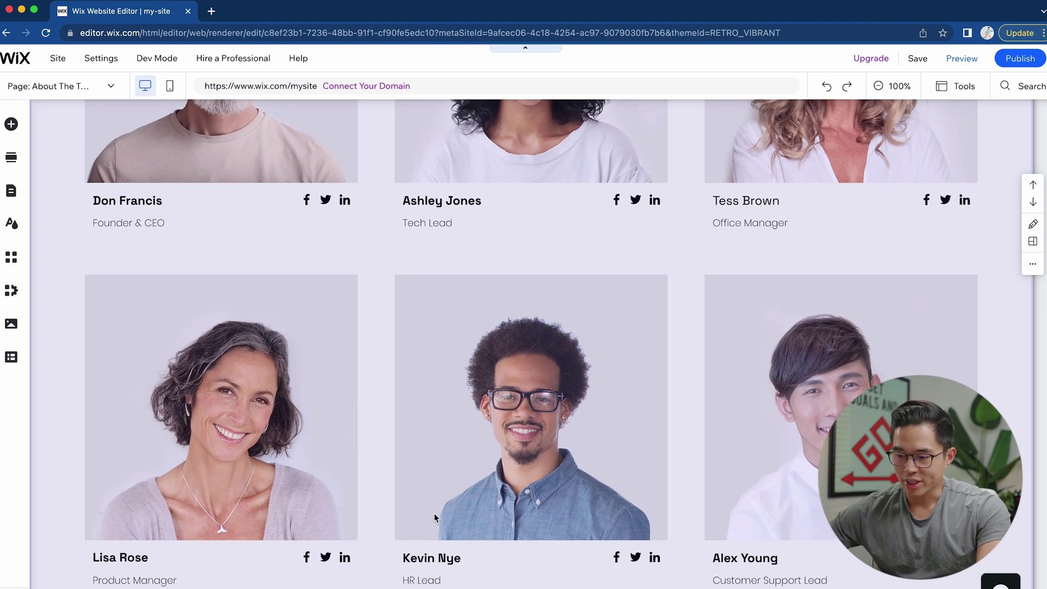
pyautogui.scroll(10, 552, 329)
pyautogui.scroll(8, 552, 330)
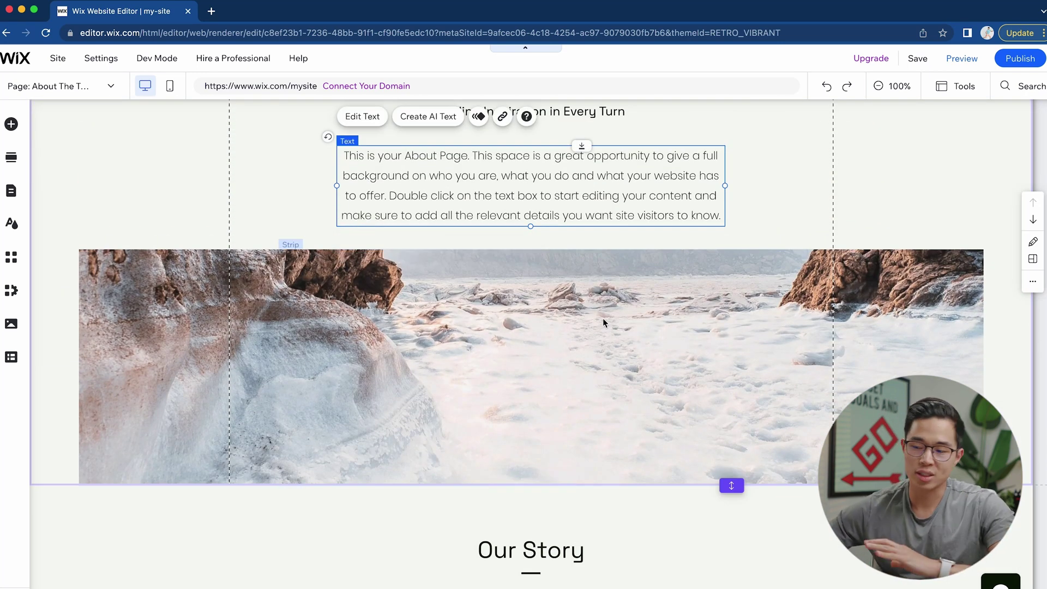
pyautogui.scroll(3, 603, 322)
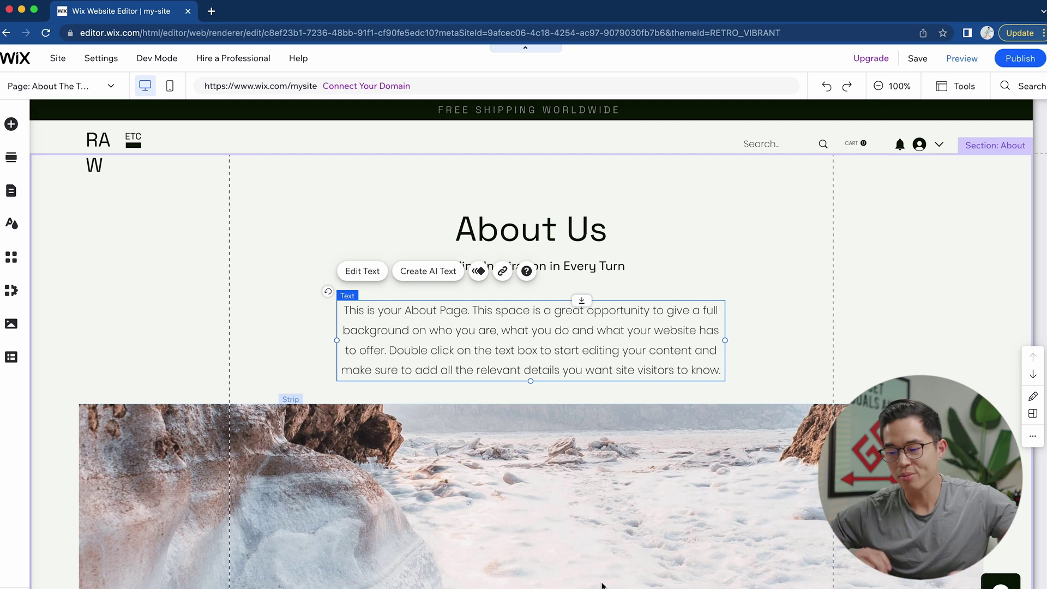
pyautogui.scroll(-3, 598, 535)
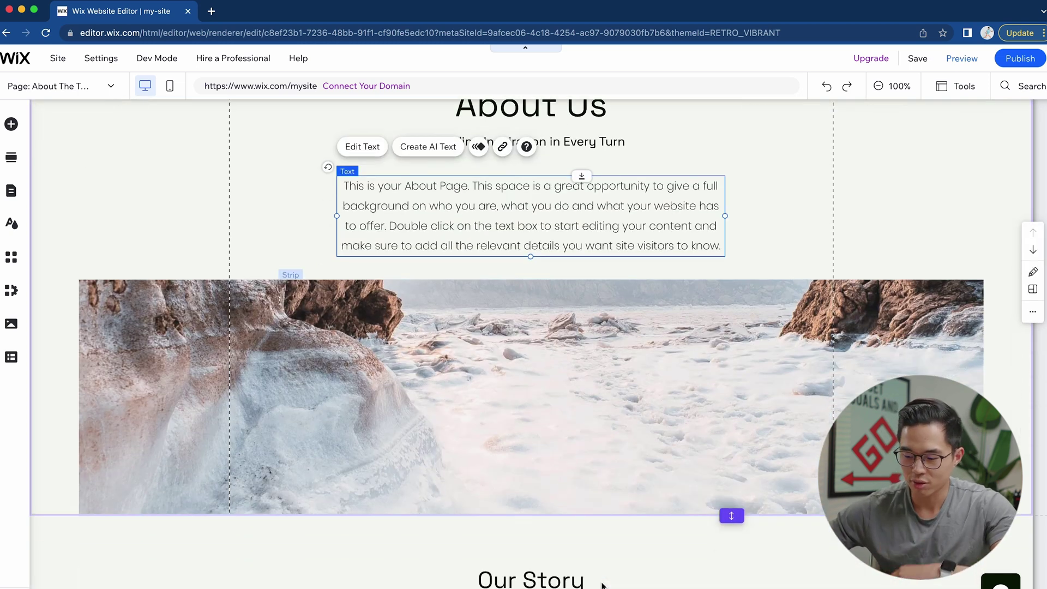
pyautogui.scroll(-6, 602, 584)
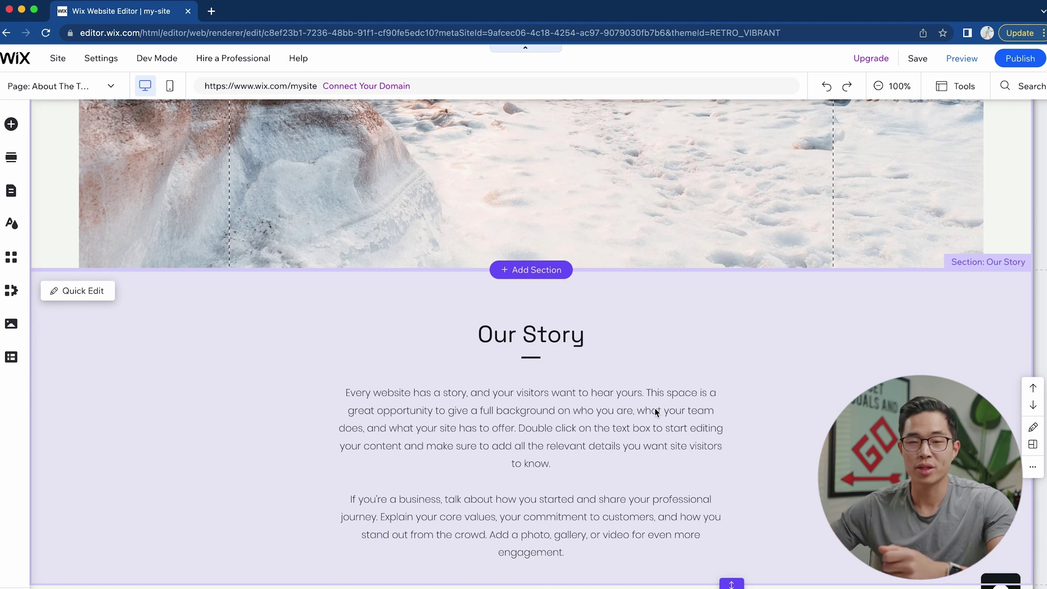
pyautogui.scroll(-4, 654, 408)
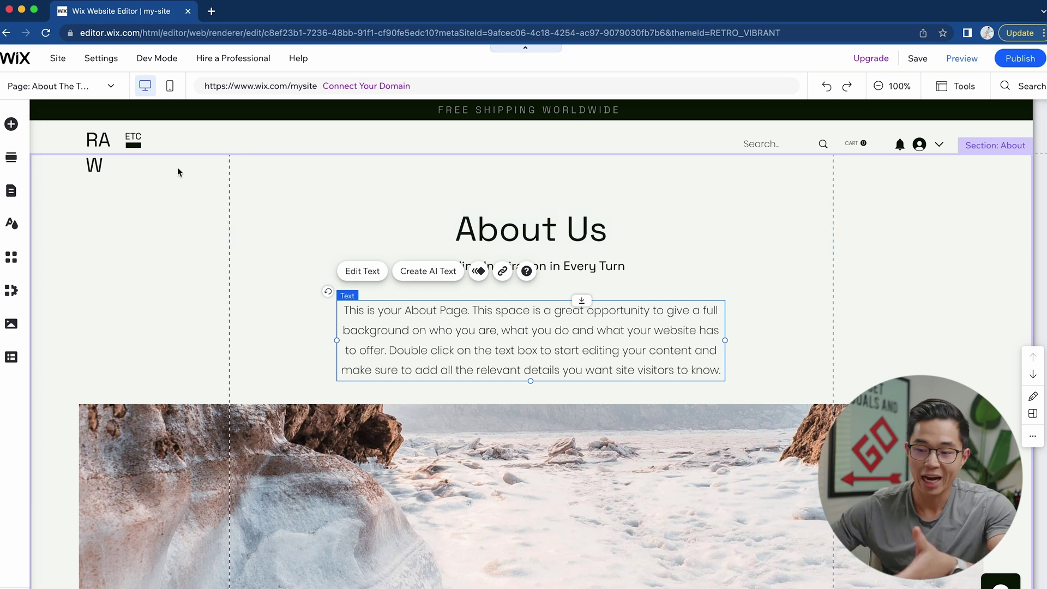
# Switch to the mobile version of the site, skip the introduction, and look through the About page's mobile layout.
pyautogui.click(170, 87)
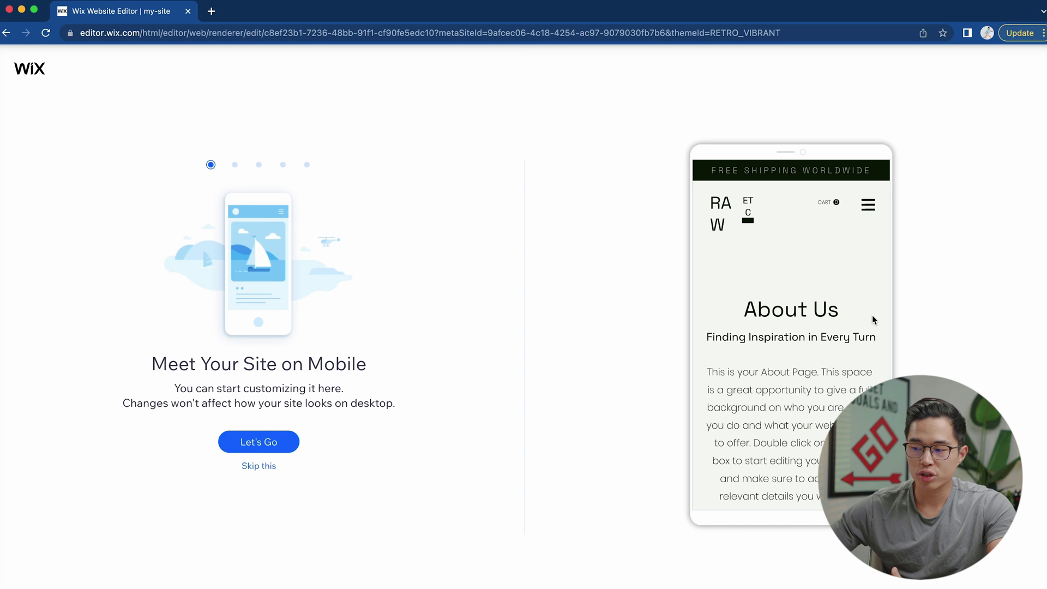
pyautogui.click(269, 472)
pyautogui.scroll(-10, 528, 382)
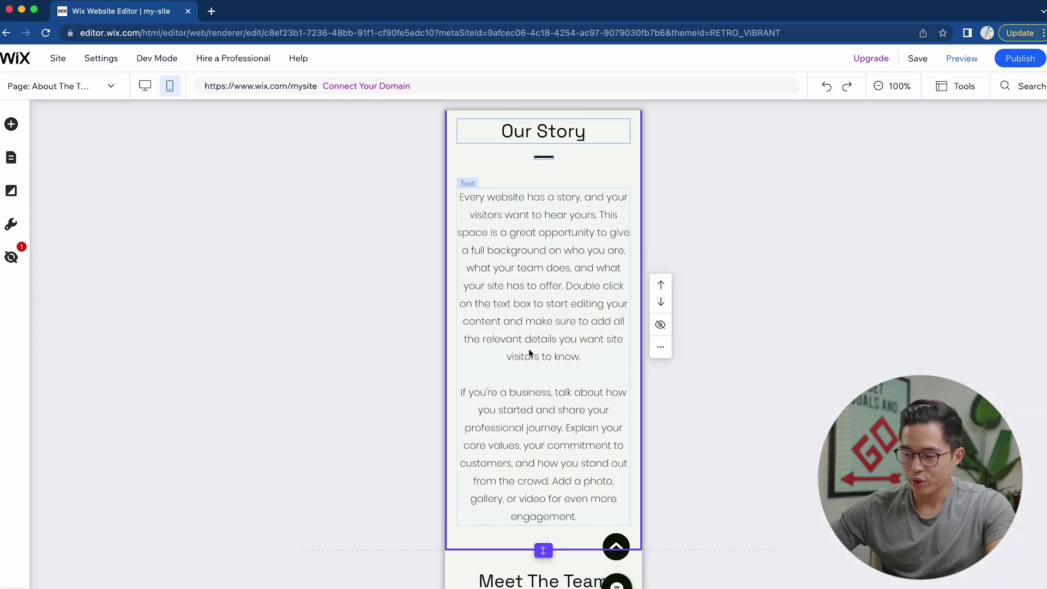
# Examine the rest of the mobile About page from the Our Story text down to the footer, and return to the desktop version.
pyautogui.click(547, 374)
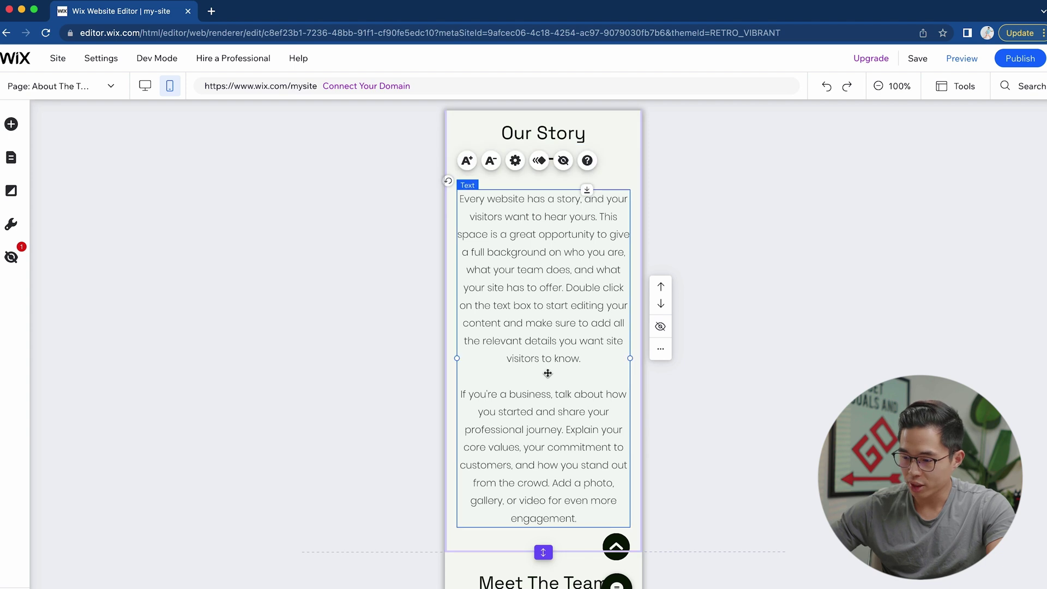
pyautogui.scroll(-10, 581, 436)
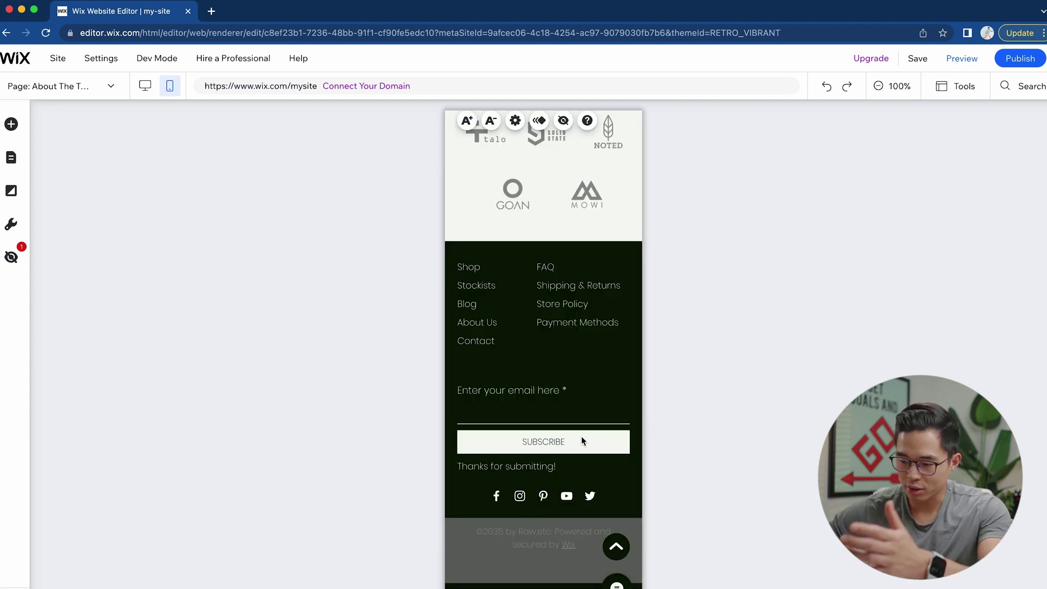
pyautogui.scroll(20, 581, 436)
pyautogui.click(145, 88)
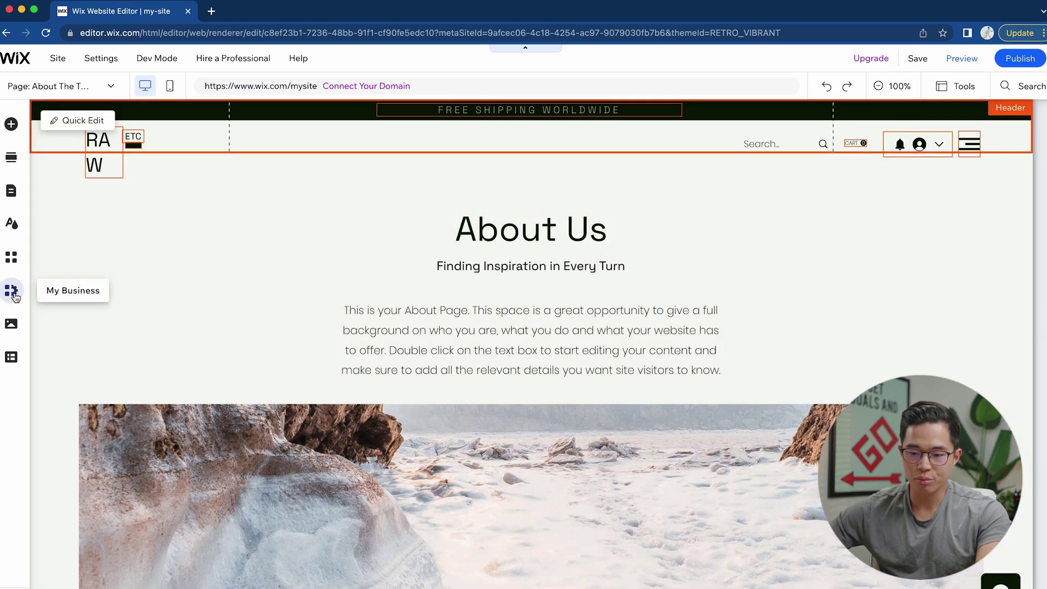
# Open the store's shipping setup, review the rate calculation options for the Domestic region, and save it with Free Shipping.
pyautogui.click(12, 291)
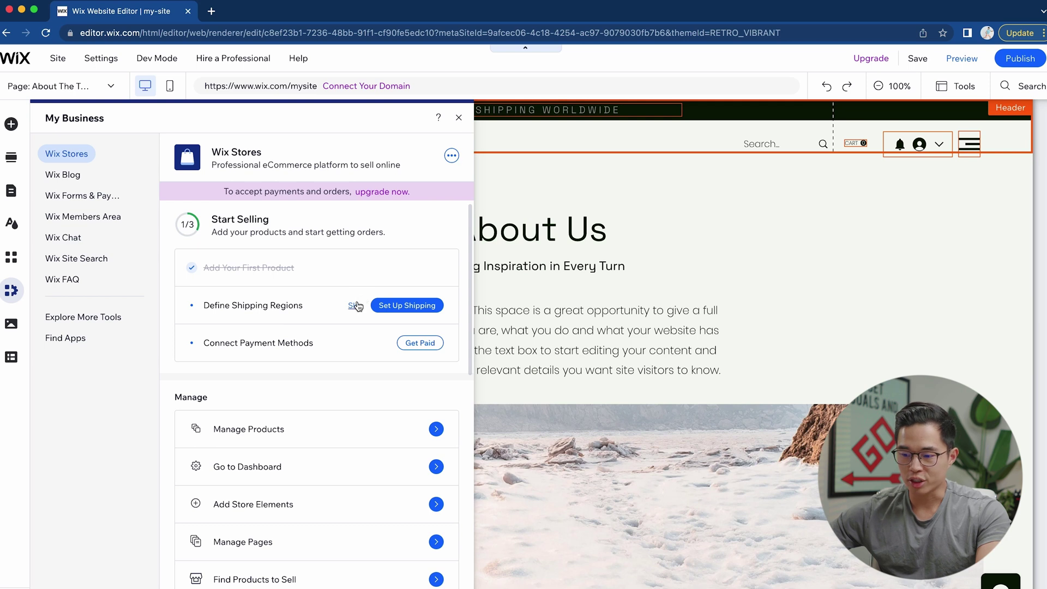
pyautogui.click(425, 307)
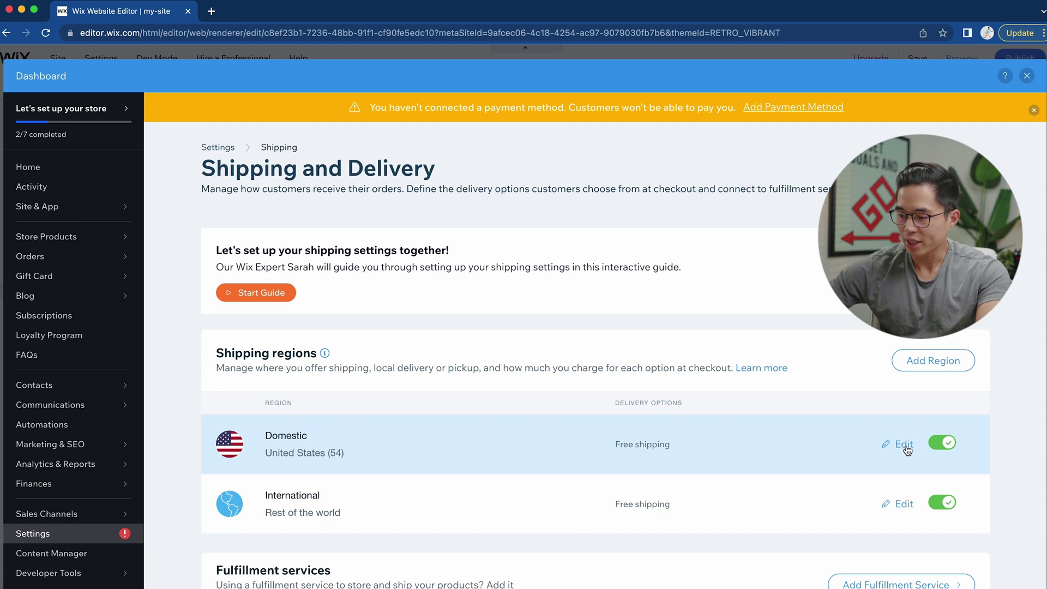
pyautogui.click(905, 446)
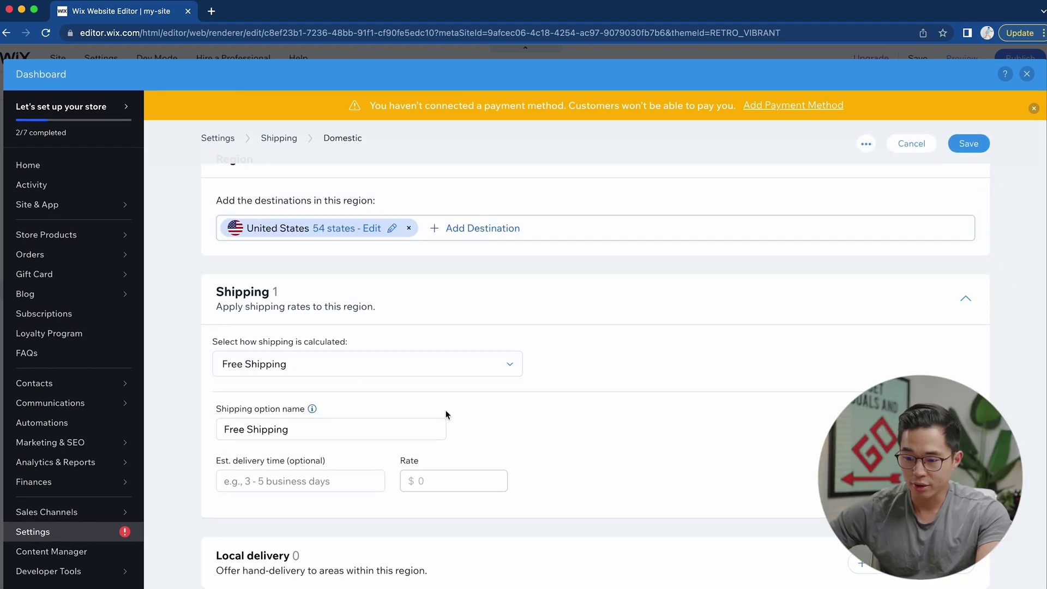
pyautogui.click(435, 369)
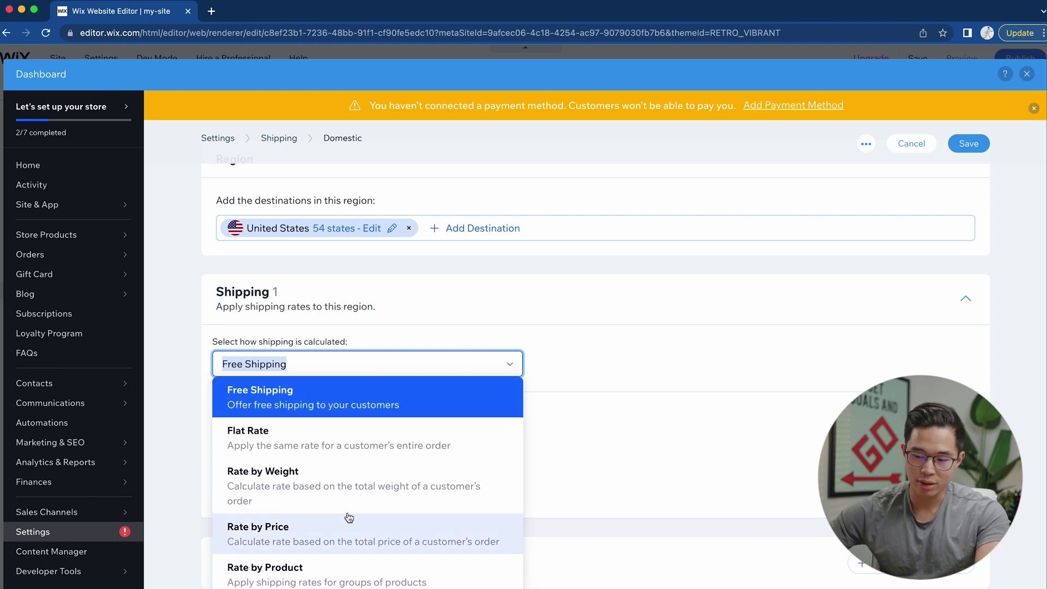
pyautogui.click(474, 316)
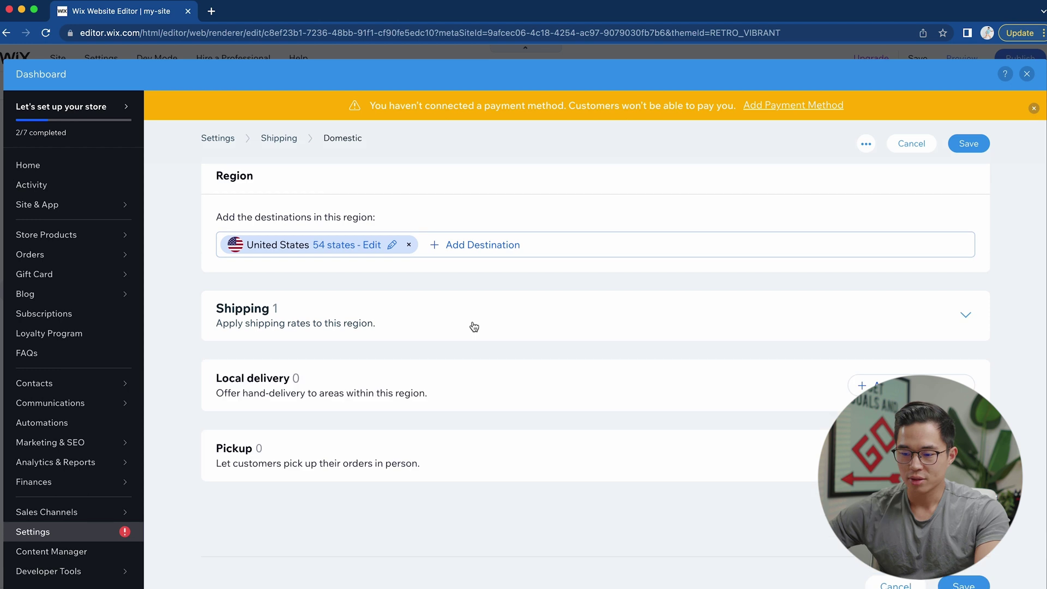
pyautogui.click(496, 305)
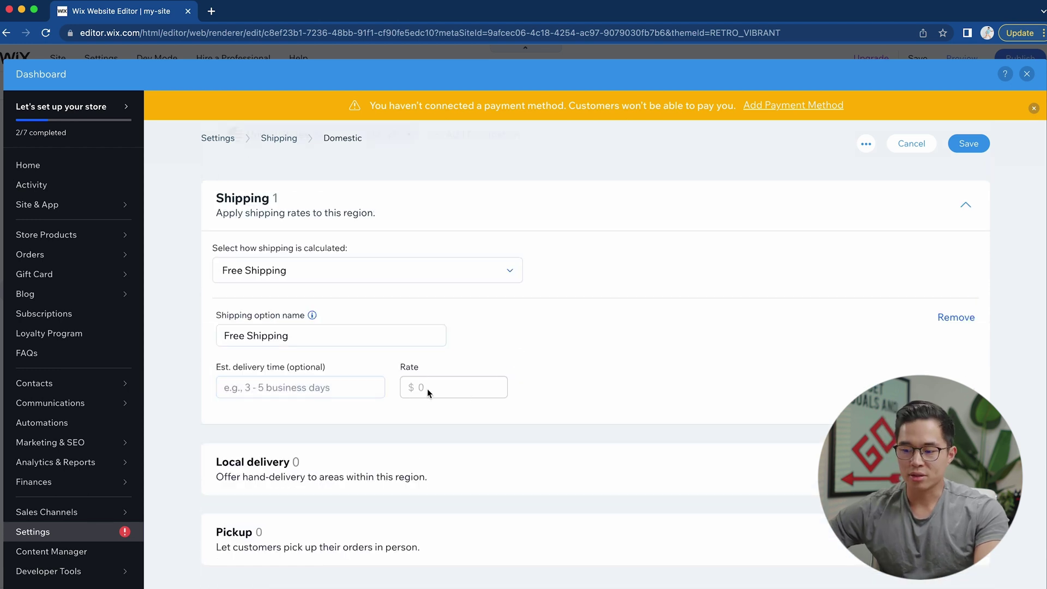
pyautogui.scroll(-2, 556, 403)
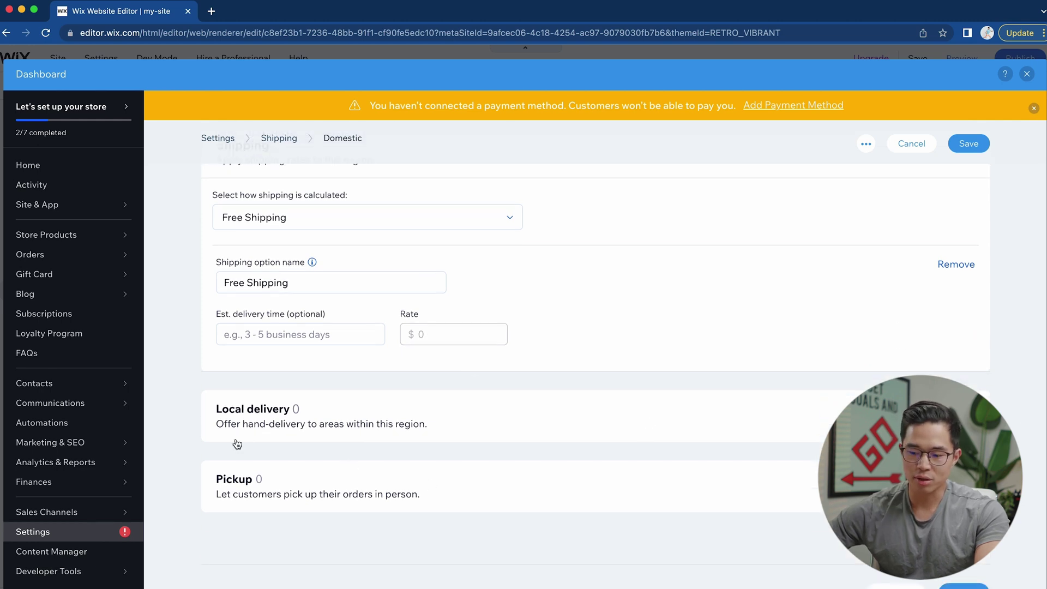
pyautogui.scroll(3, 365, 447)
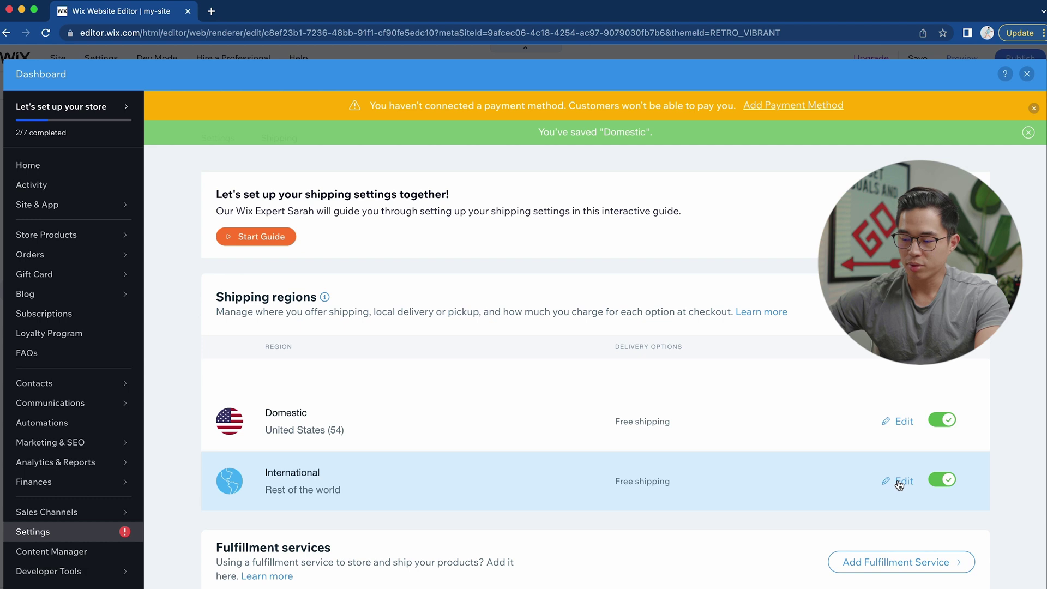
# Review the International shipping region covering the rest of the world and save it with Free Shipping.
pyautogui.click(902, 481)
pyautogui.scroll(-3, 583, 422)
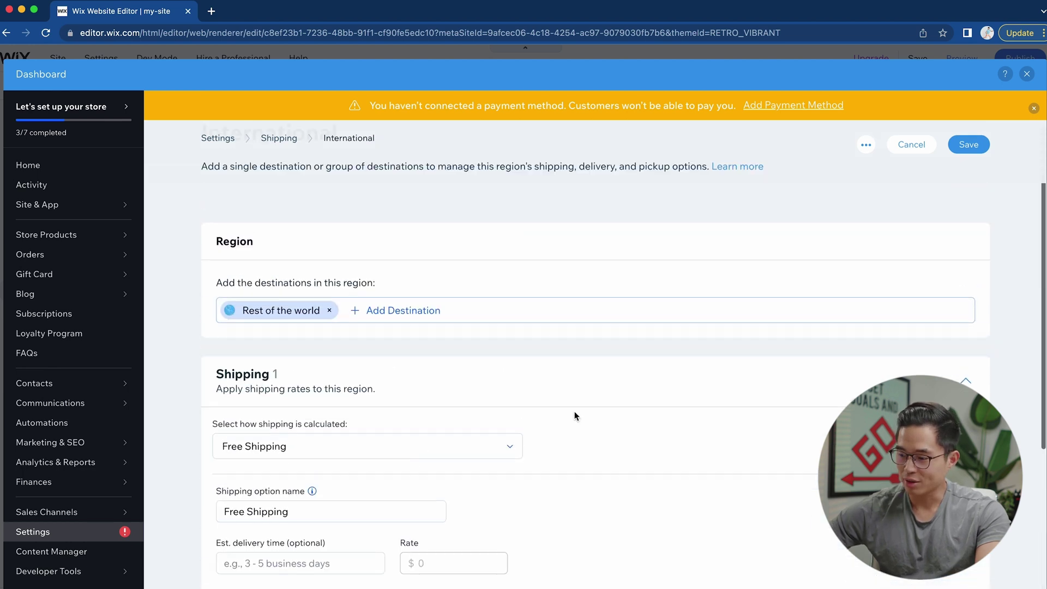
pyautogui.click(959, 180)
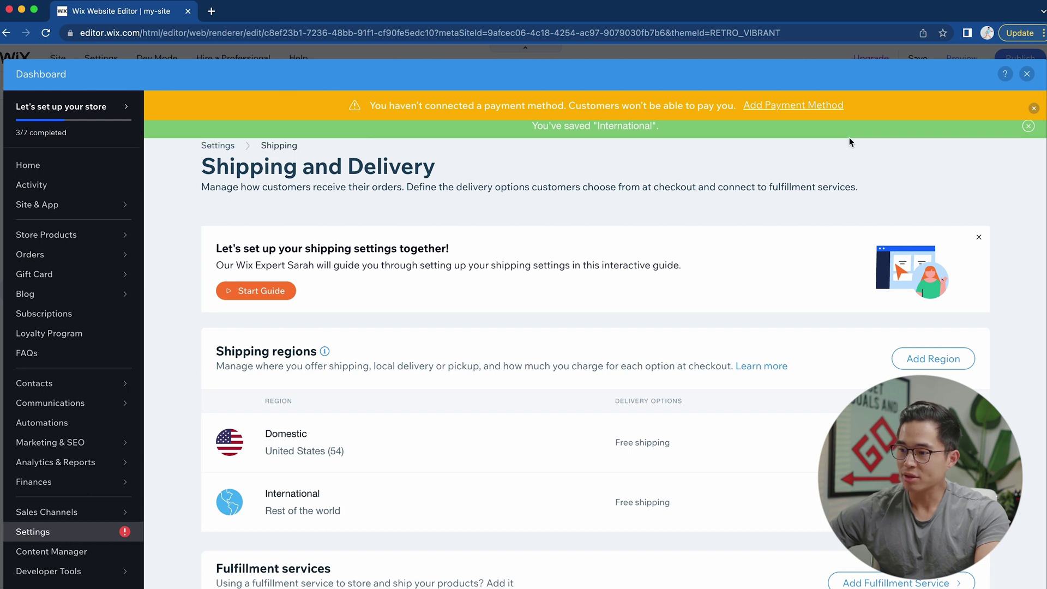
# Go to the store's payment method settings and confirm United States as the business location.
pyautogui.click(785, 106)
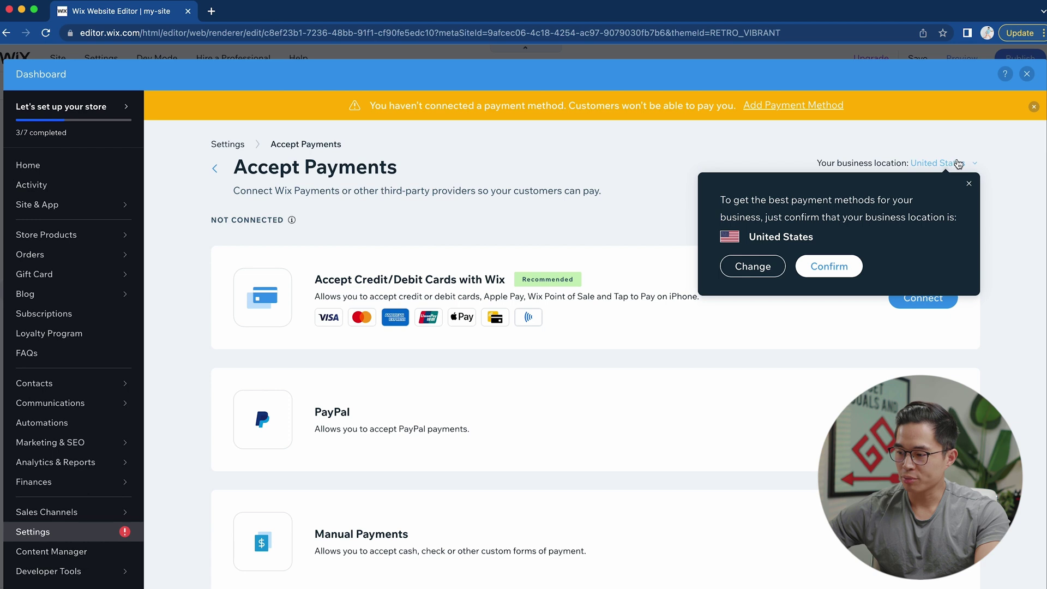
pyautogui.click(836, 264)
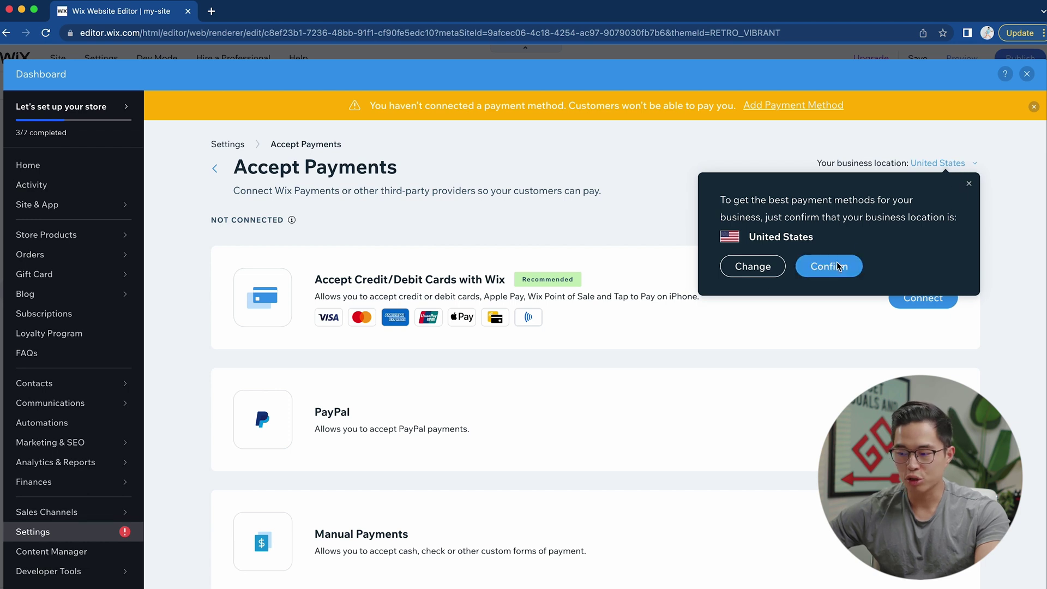
pyautogui.scroll(-1, 616, 484)
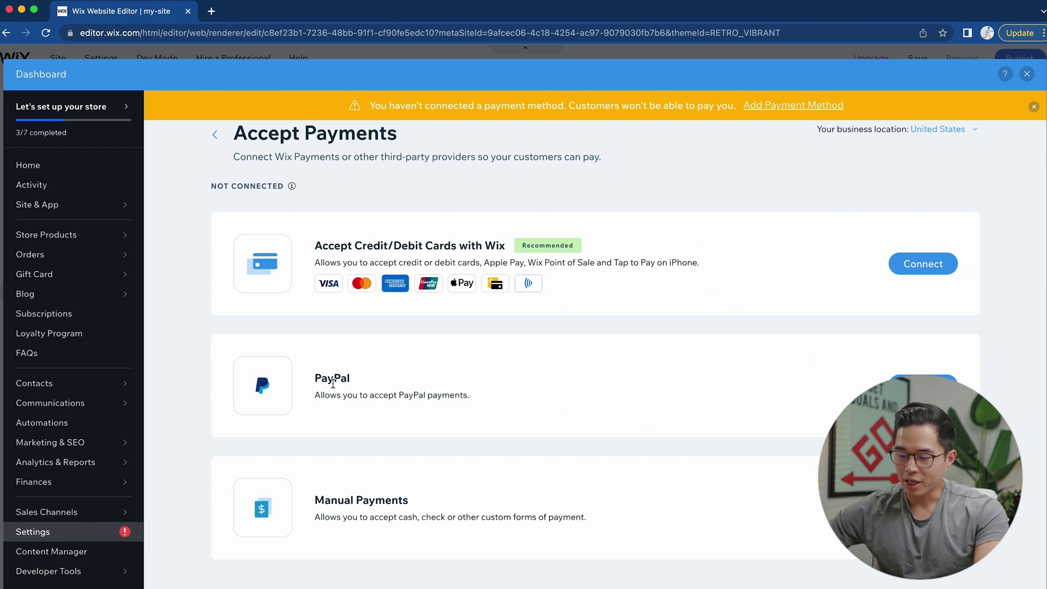
# Connect Wix credit/debit card payments, declaring that no prohibited products are sold and keeping Credit/Debit Cards and Apple Pay enabled.
pyautogui.scroll(-1, 932, 281)
pyautogui.click(918, 240)
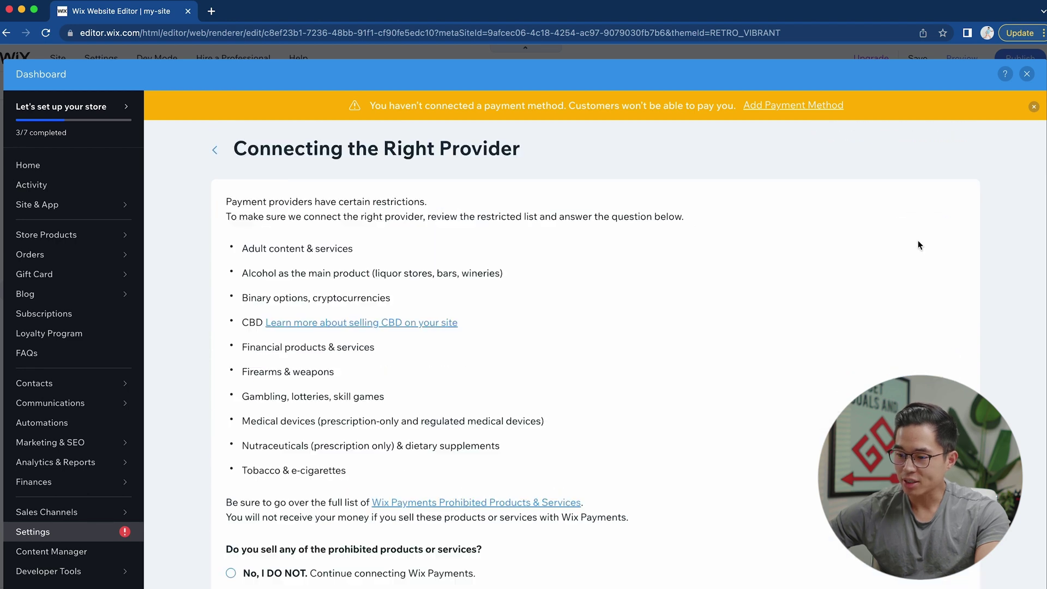
pyautogui.scroll(-2, 518, 341)
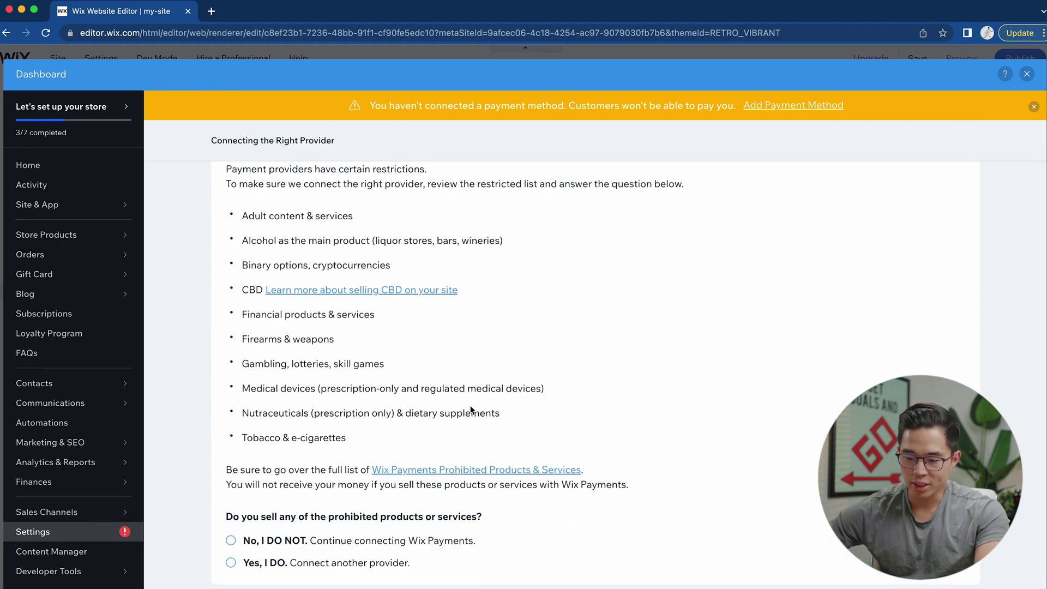
pyautogui.scroll(-1, 471, 409)
pyautogui.click(231, 494)
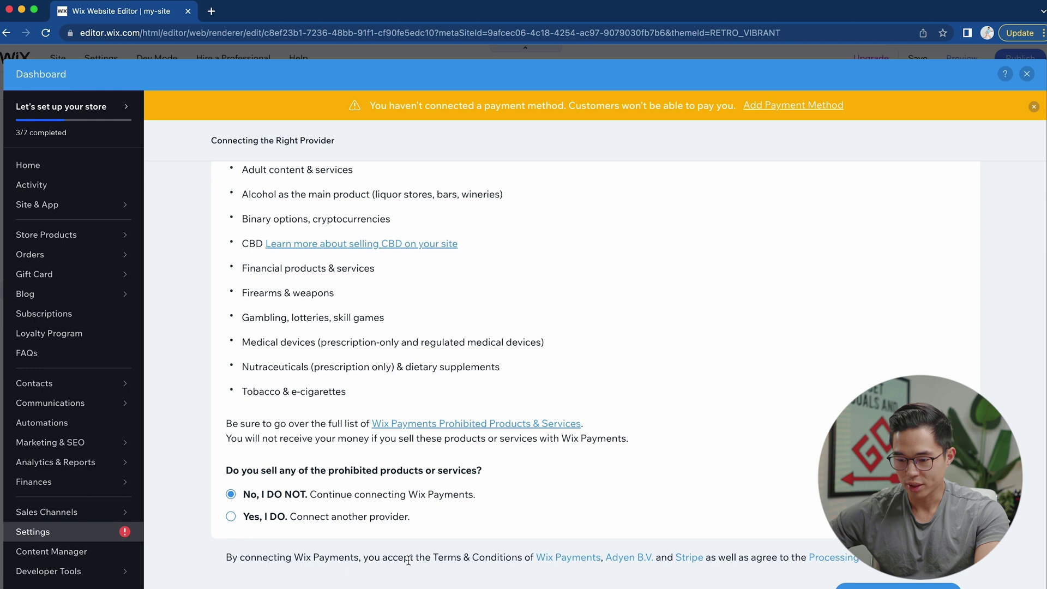
pyautogui.scroll(-1, 682, 544)
pyautogui.click(895, 564)
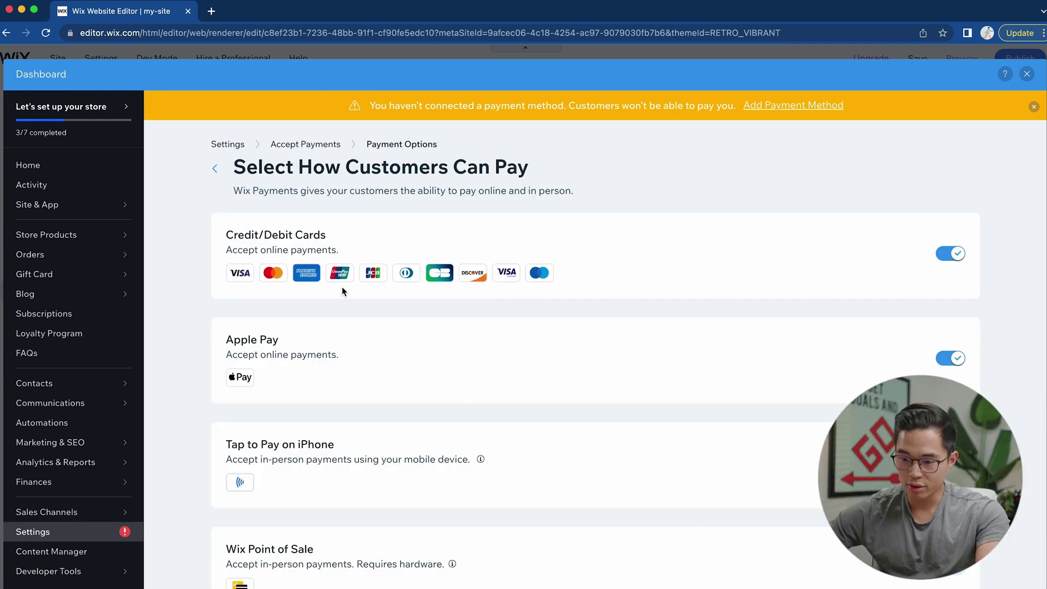
pyautogui.scroll(-2, 797, 366)
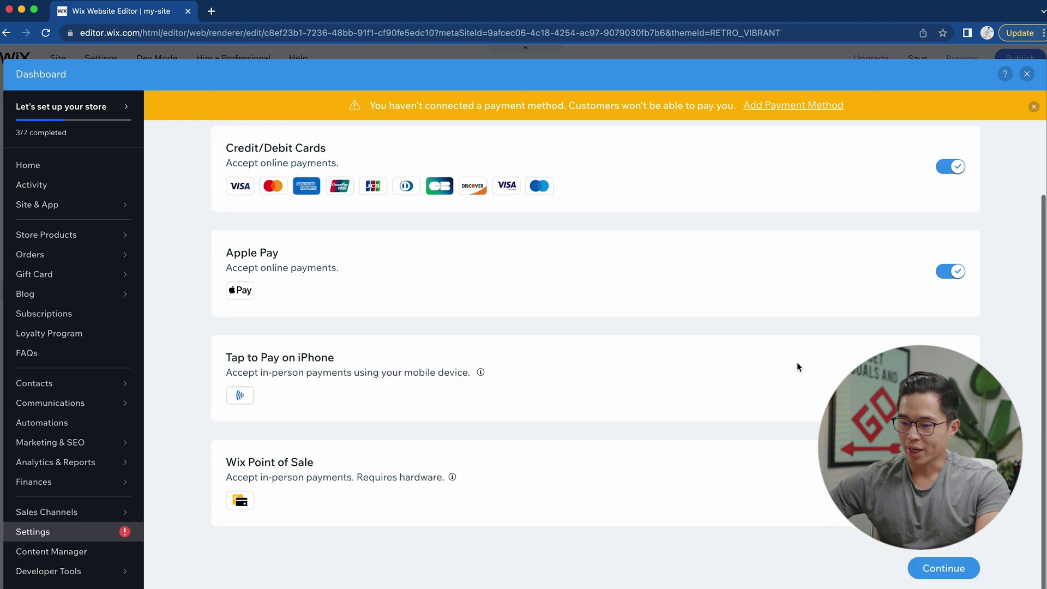
pyautogui.click(958, 574)
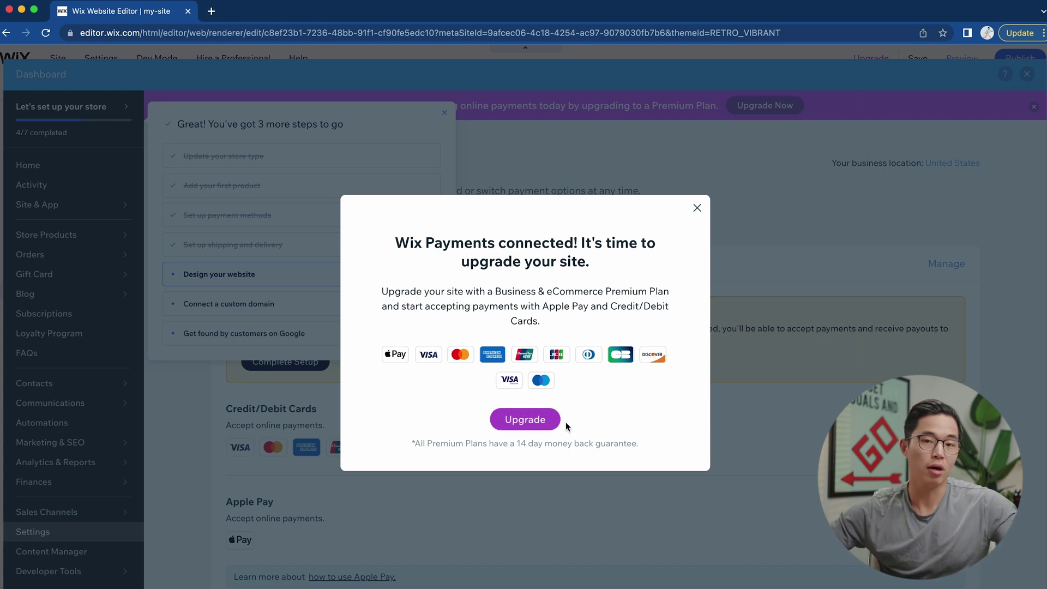
# Open the Premium plan upgrade and compare the plans' prices and features, especially payment acceptance and eCommerce in Light and Core.
pyautogui.click(538, 419)
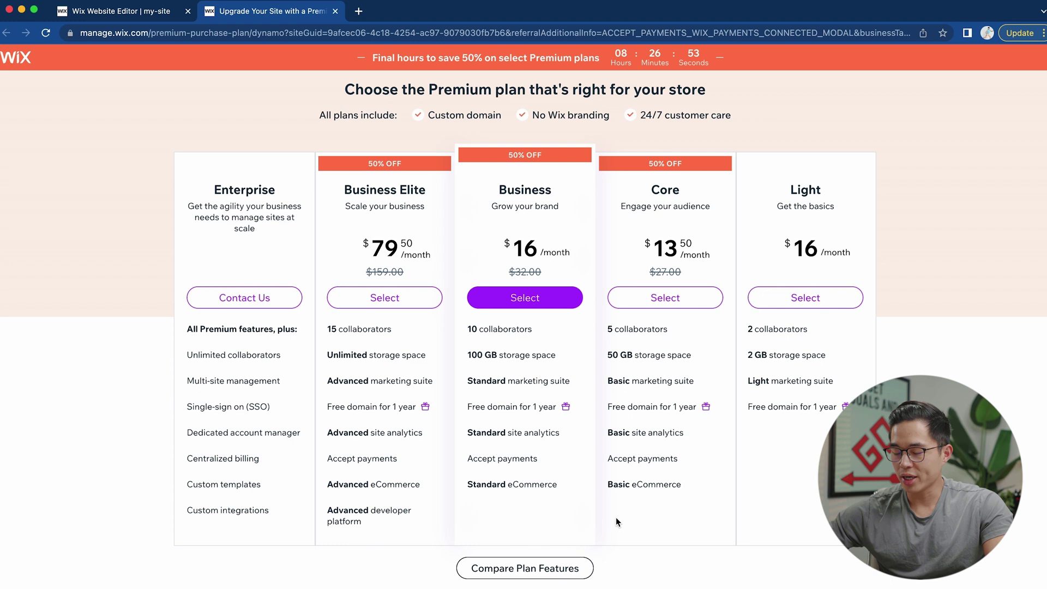
pyautogui.moveTo(799, 427); pyautogui.dragTo(743, 317)
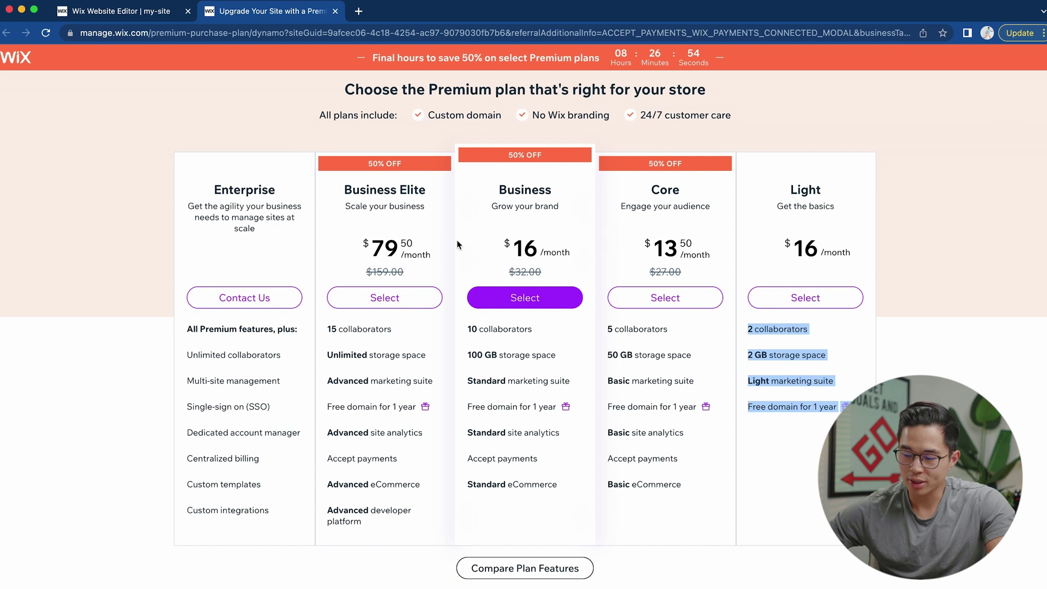
pyautogui.scroll(-1, 807, 486)
pyautogui.click(807, 486)
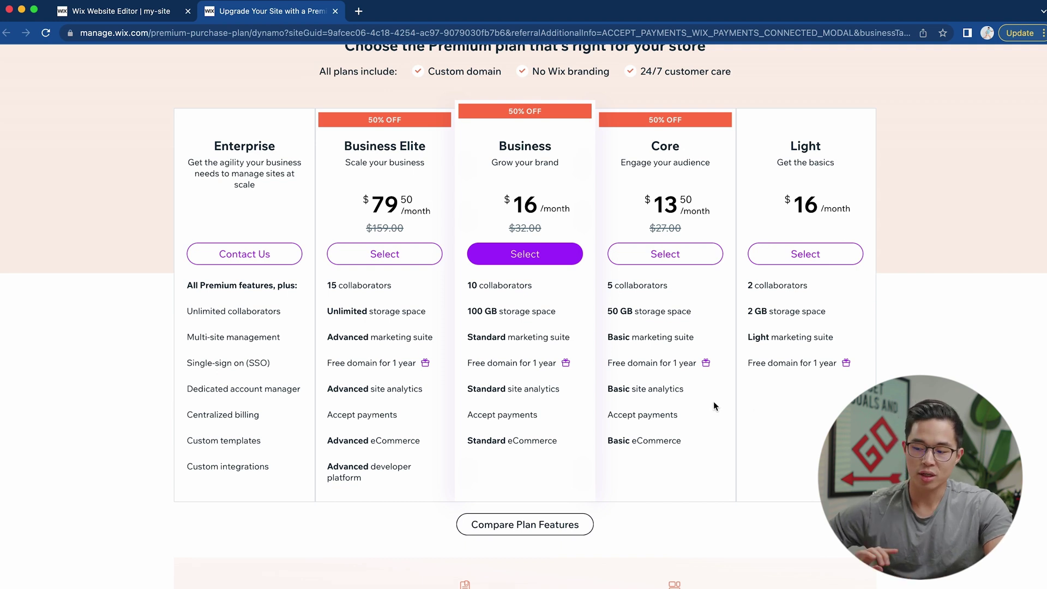
pyautogui.scroll(-1, 780, 435)
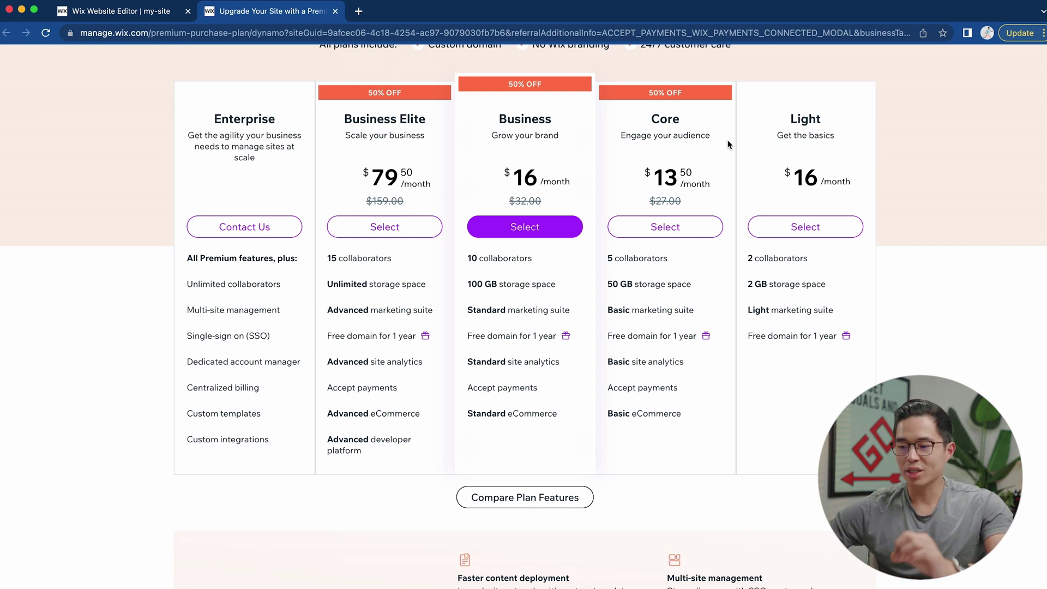
pyautogui.moveTo(688, 411); pyautogui.dragTo(607, 387)
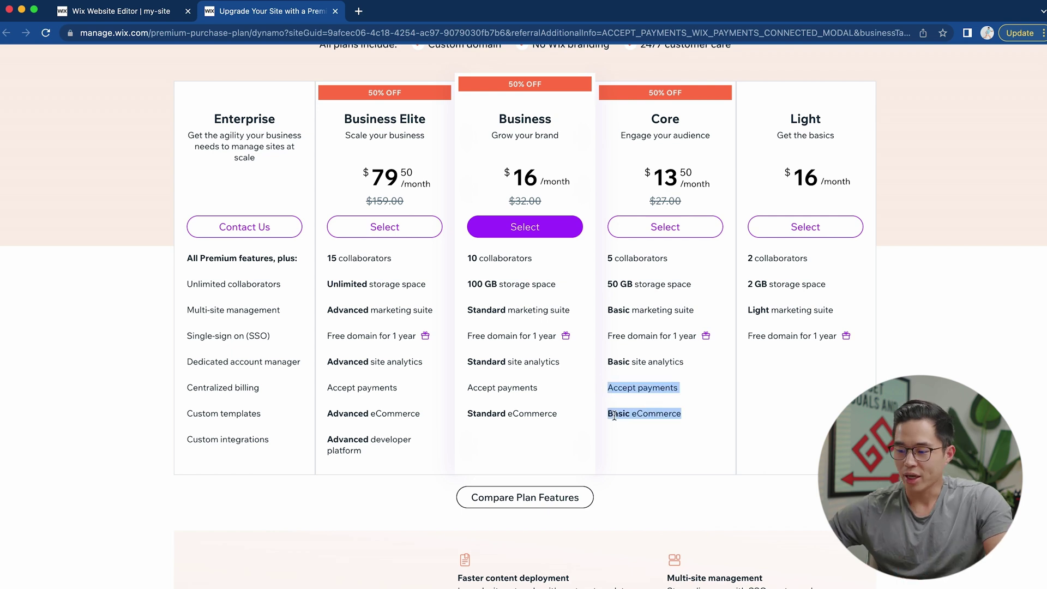
pyautogui.click(725, 328)
pyautogui.scroll(2, 734, 315)
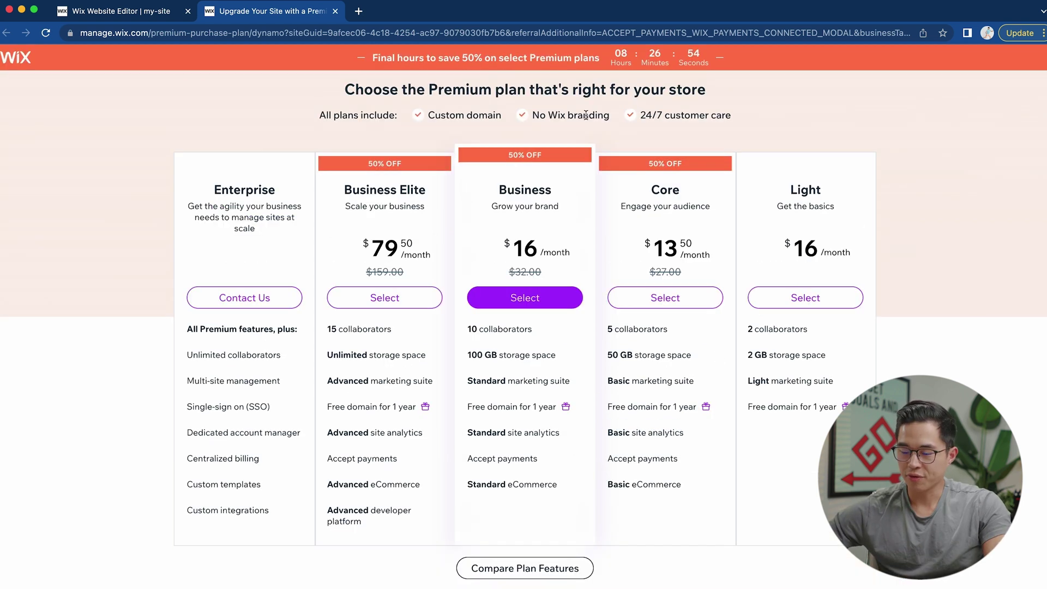
# Purchase the Core plan with yearly billing, filling in the credit card number, expiration, CVV, cardholder name and invoice address.
pyautogui.click(658, 300)
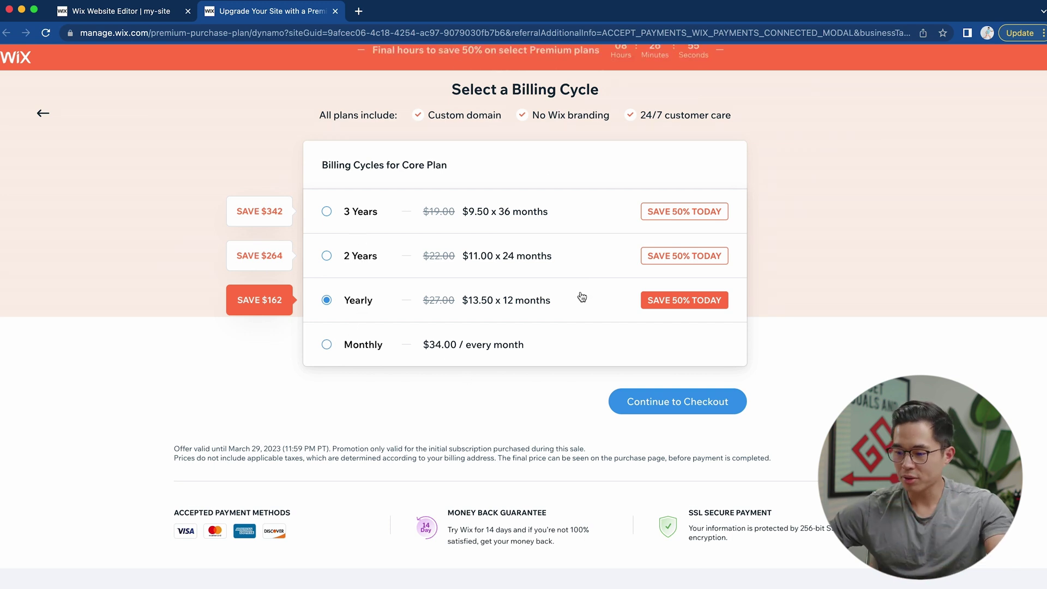
pyautogui.click(712, 404)
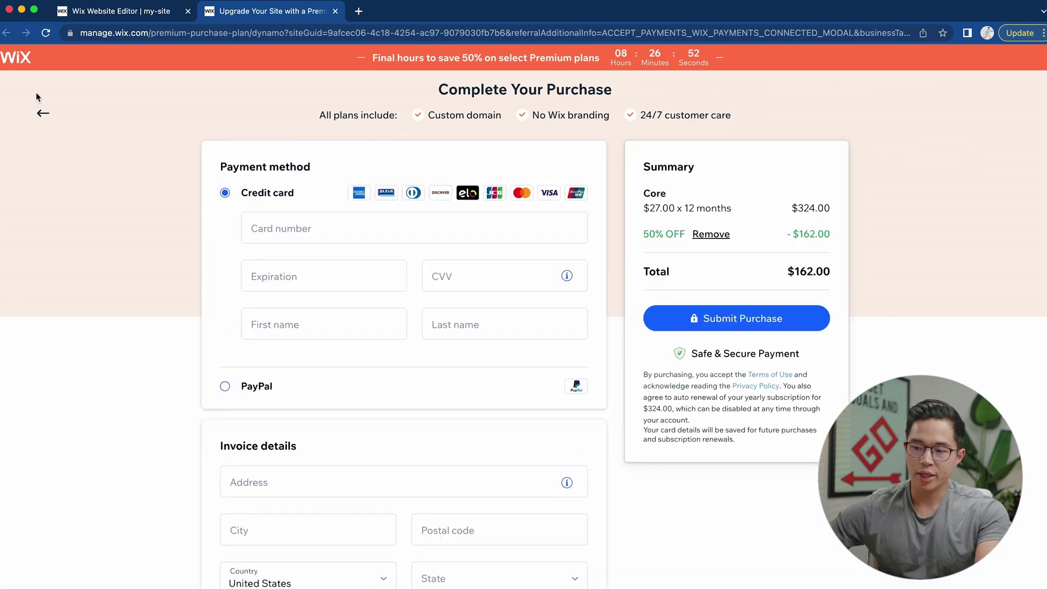
pyautogui.click(351, 218)
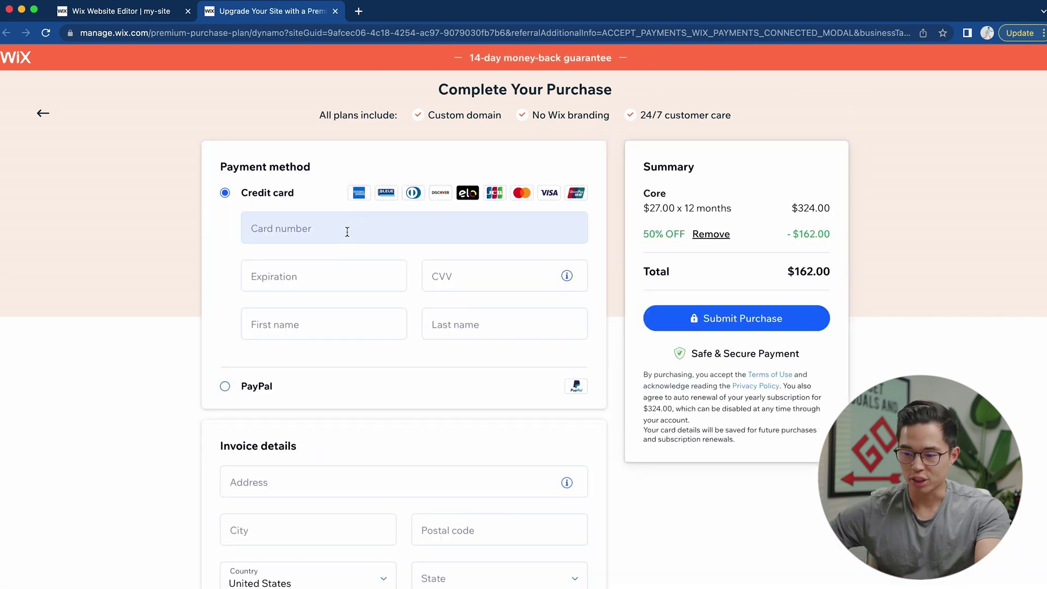
pyautogui.click(280, 342)
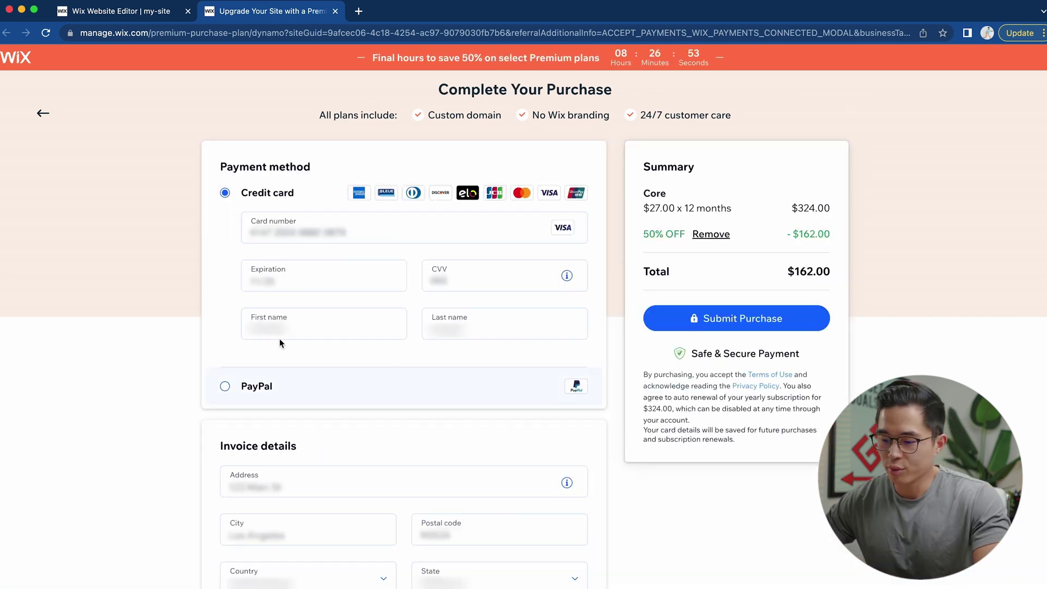
pyautogui.click(762, 321)
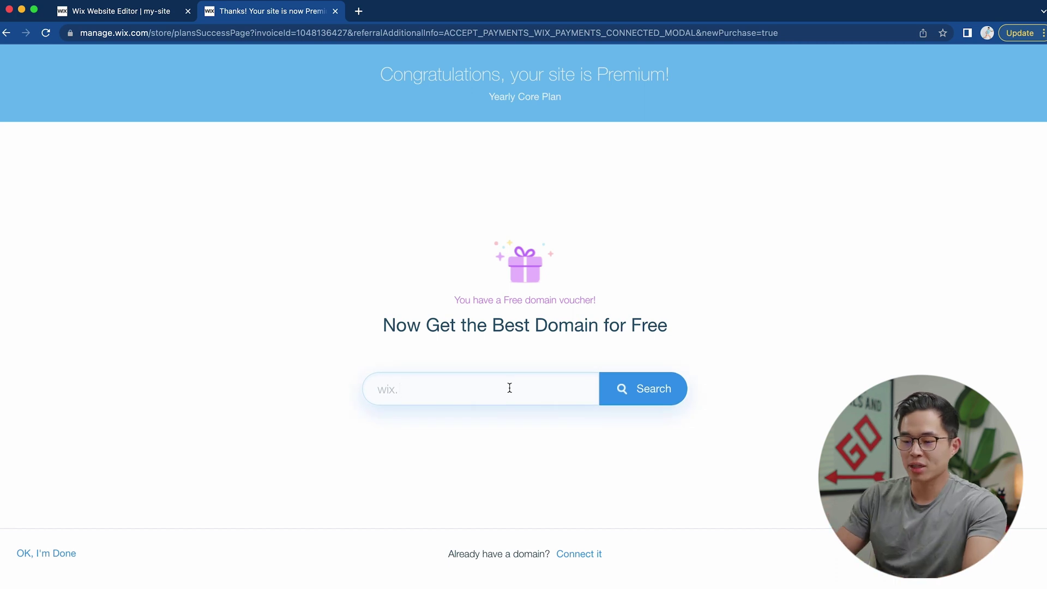
# Check the availability of thegreatestcaps.com as the site's free domain.
pyautogui.click(509, 387)
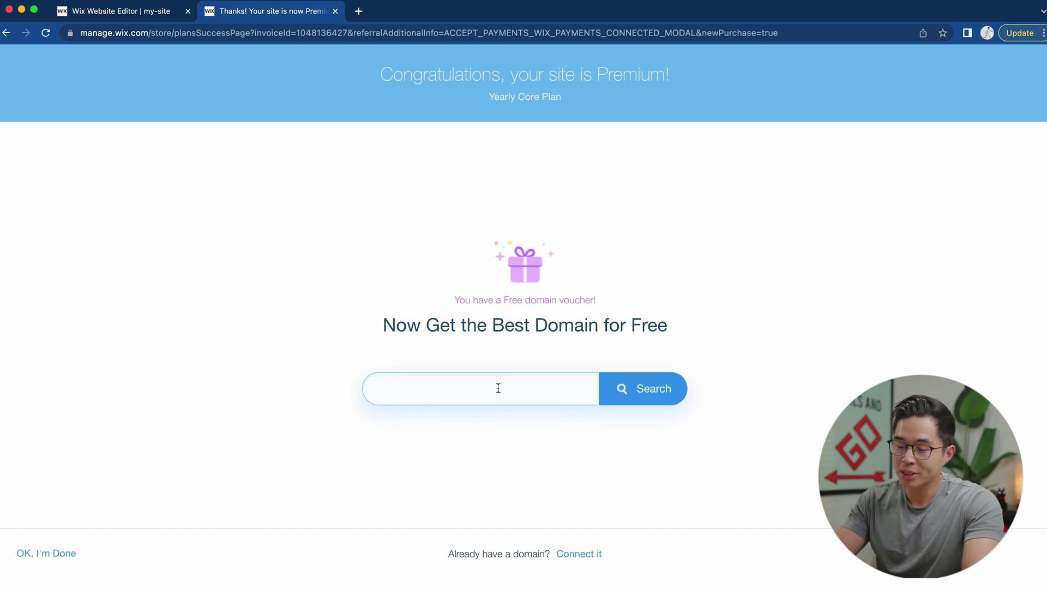
pyautogui.write('thegreatestcaps')
pyautogui.click(647, 391)
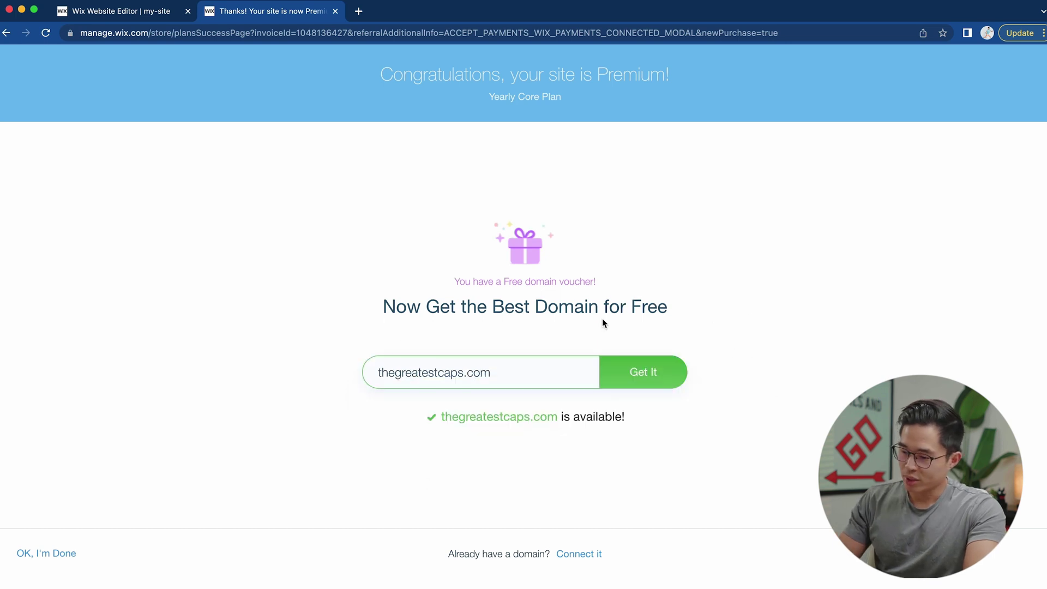
# Claim thegreatestcaps.com for 1 year with the free domain voucher, accepting the prefilled registrant contact info and choosing Public Registration.
pyautogui.click(658, 373)
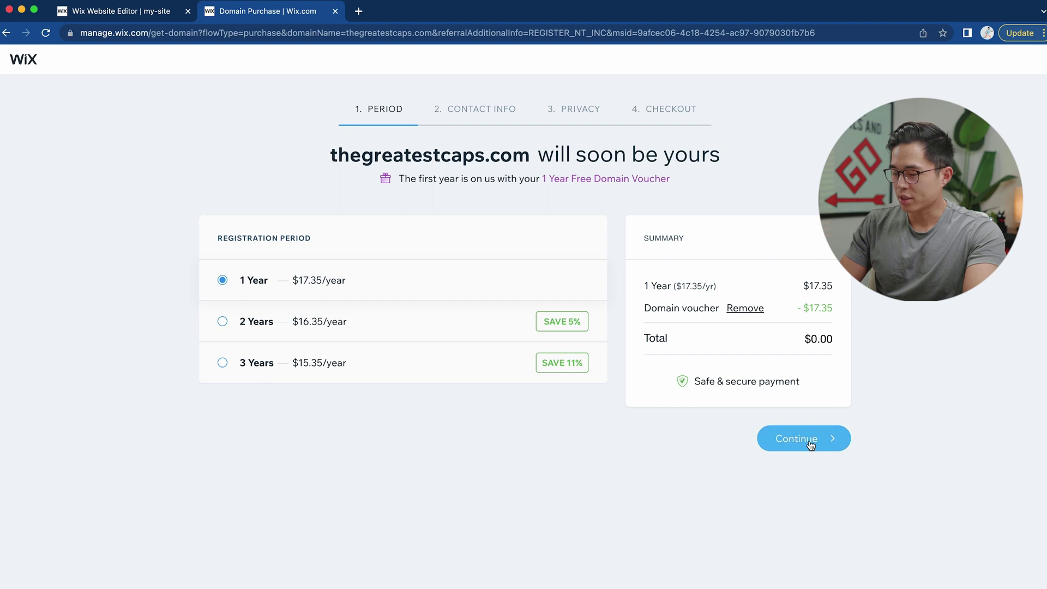
pyautogui.click(809, 441)
pyautogui.scroll(-2, 271, 167)
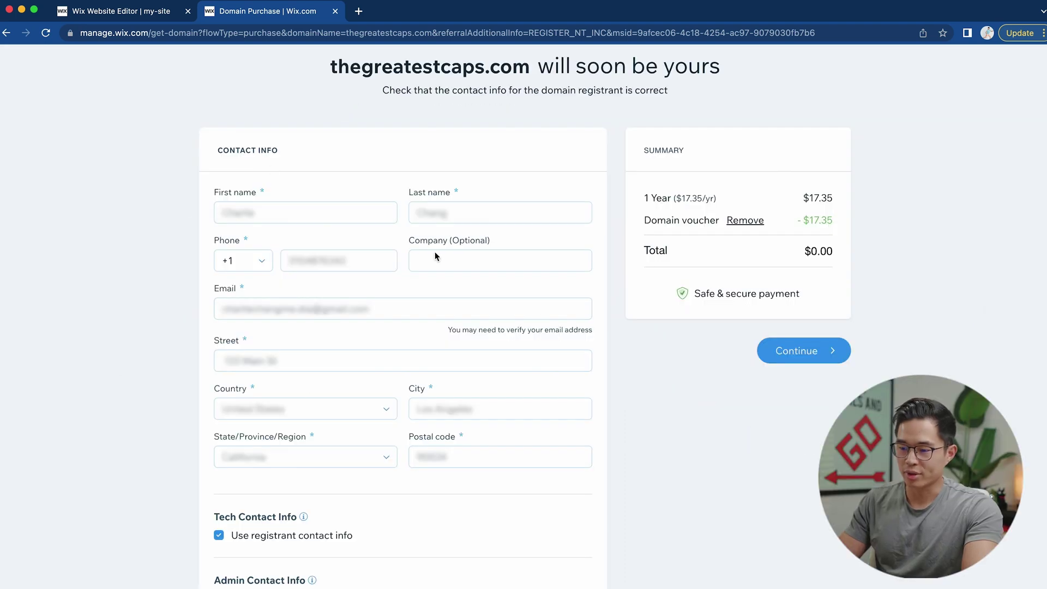
pyautogui.click(796, 352)
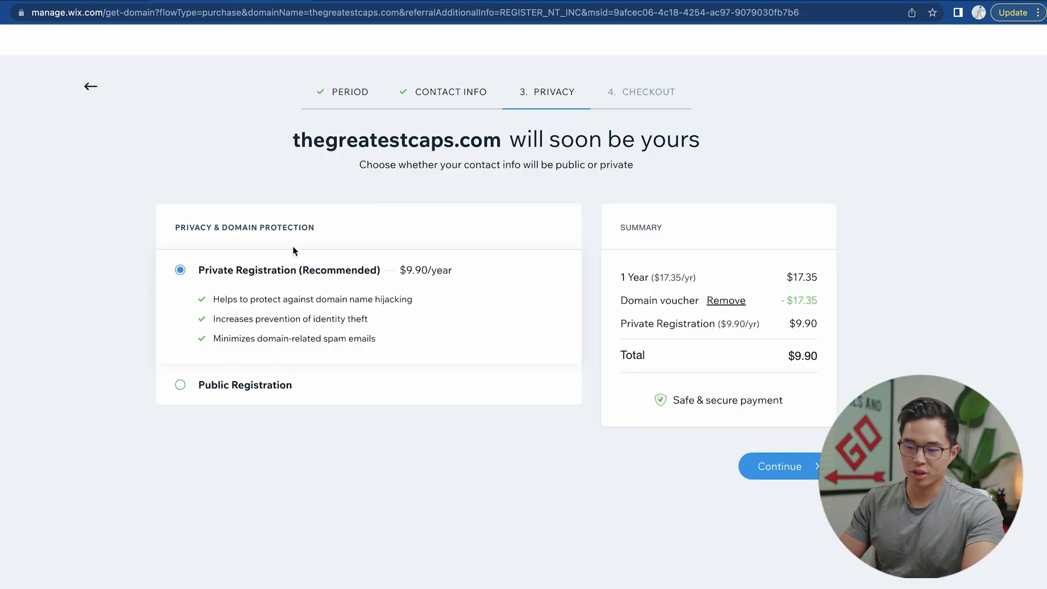
pyautogui.click(199, 387)
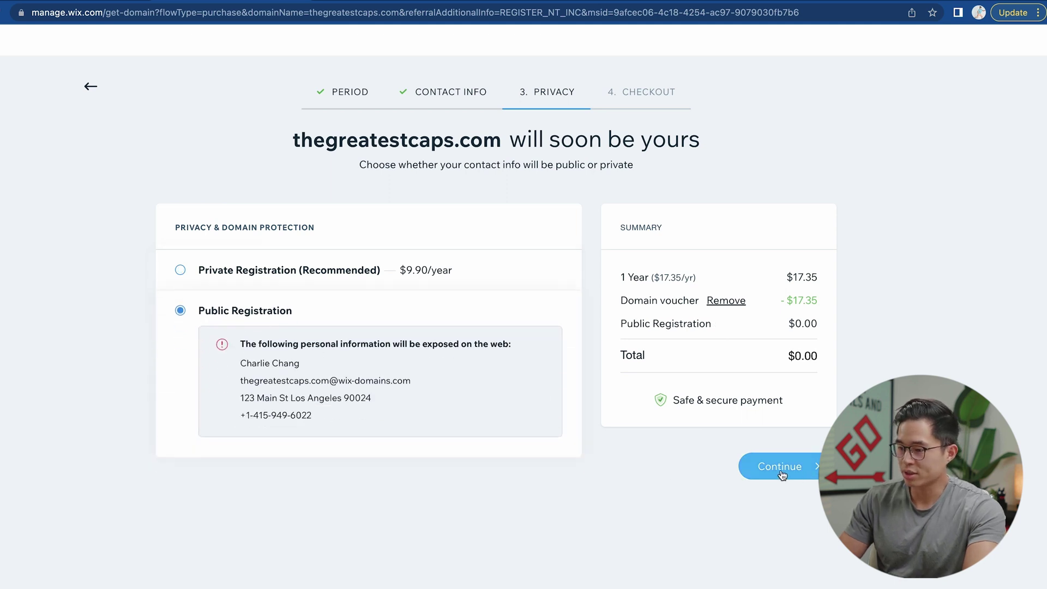
pyautogui.click(780, 468)
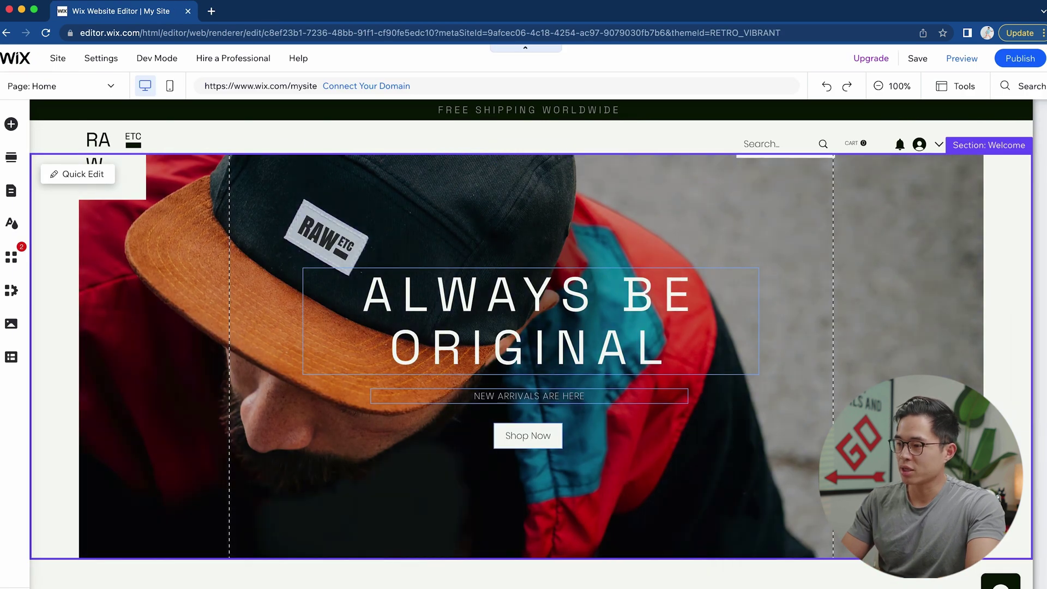
# Publish the site and open the Automations page of its dashboard.
pyautogui.click(1030, 60)
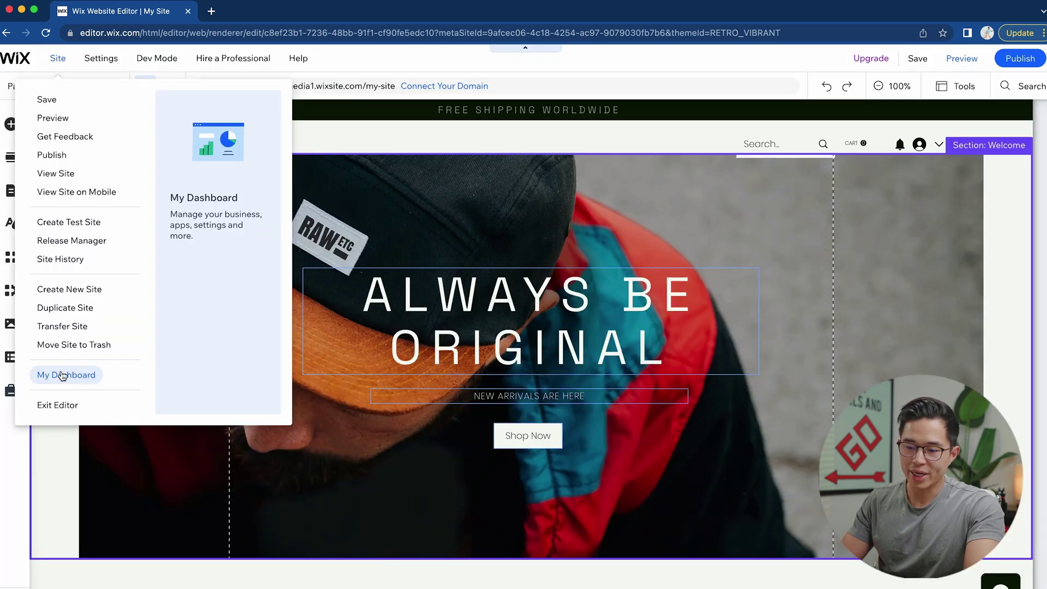
pyautogui.click(61, 371)
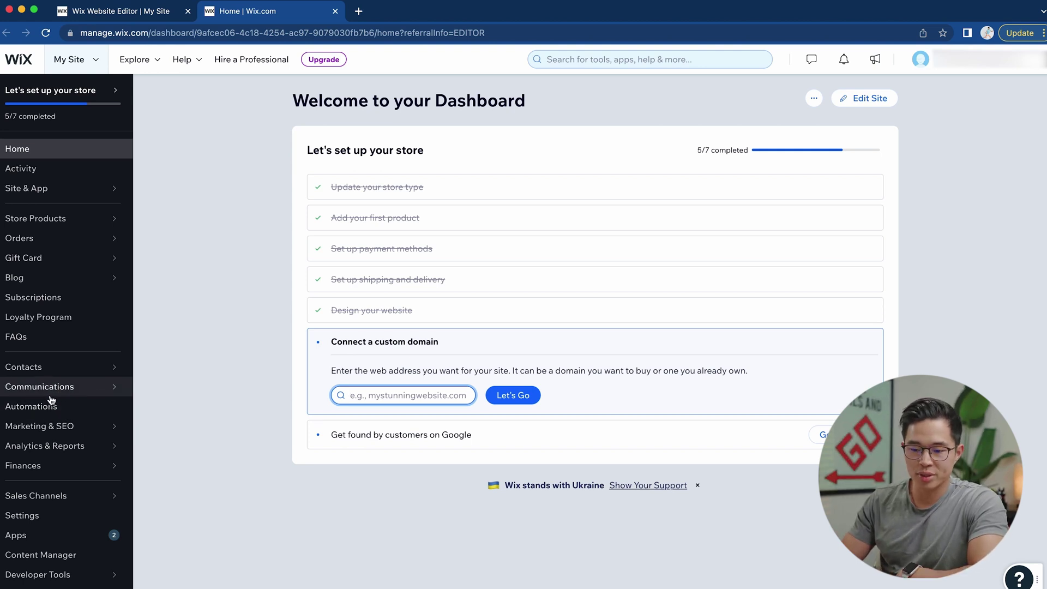
pyautogui.click(33, 406)
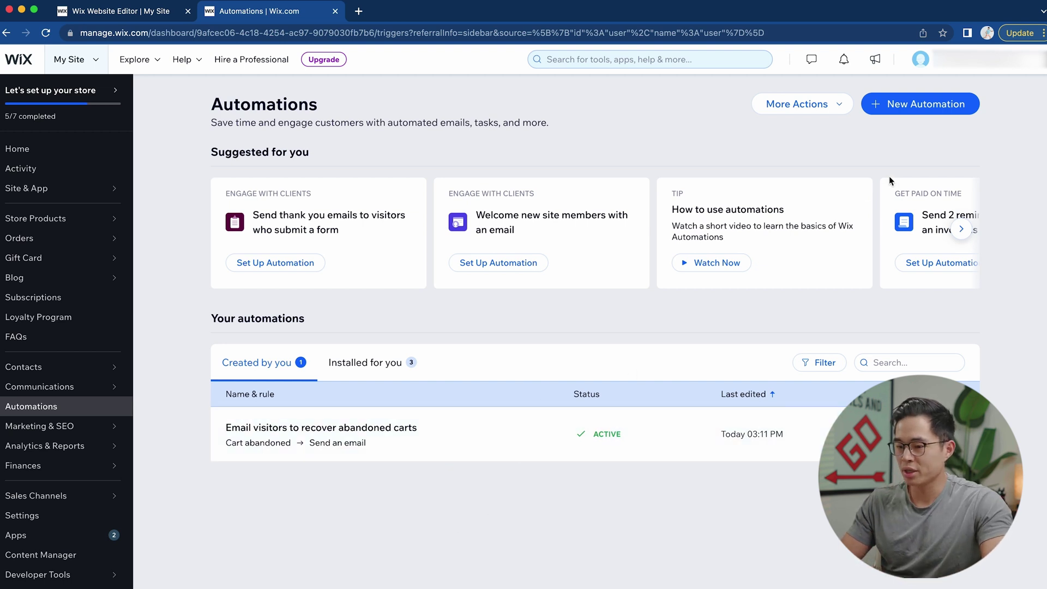
# Start a new automation and review the suggested ones, such as abandoned cart recovery emails and coupons.
pyautogui.click(937, 108)
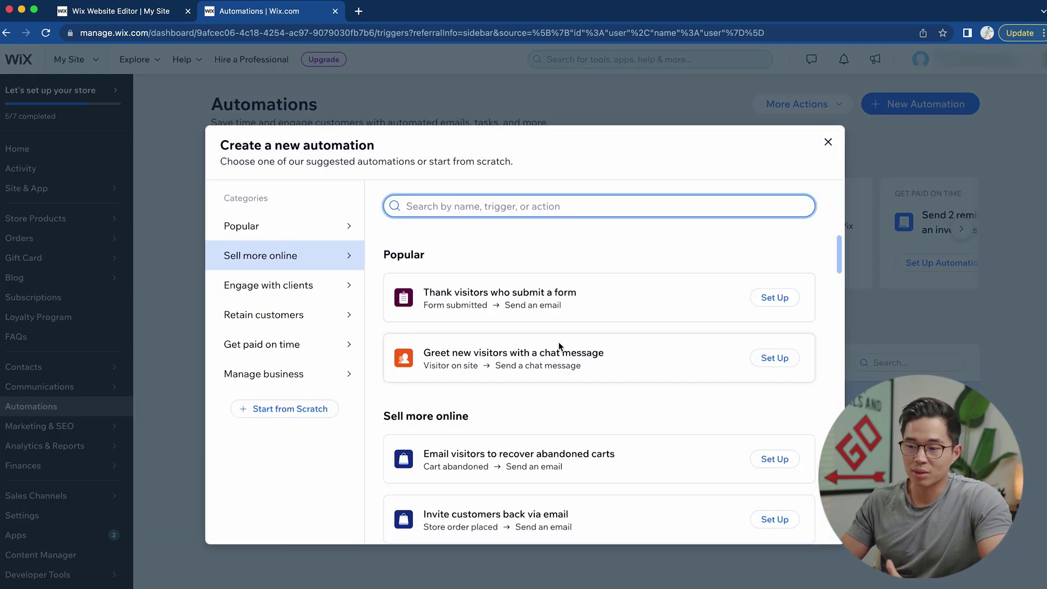
pyautogui.scroll(-2, 558, 343)
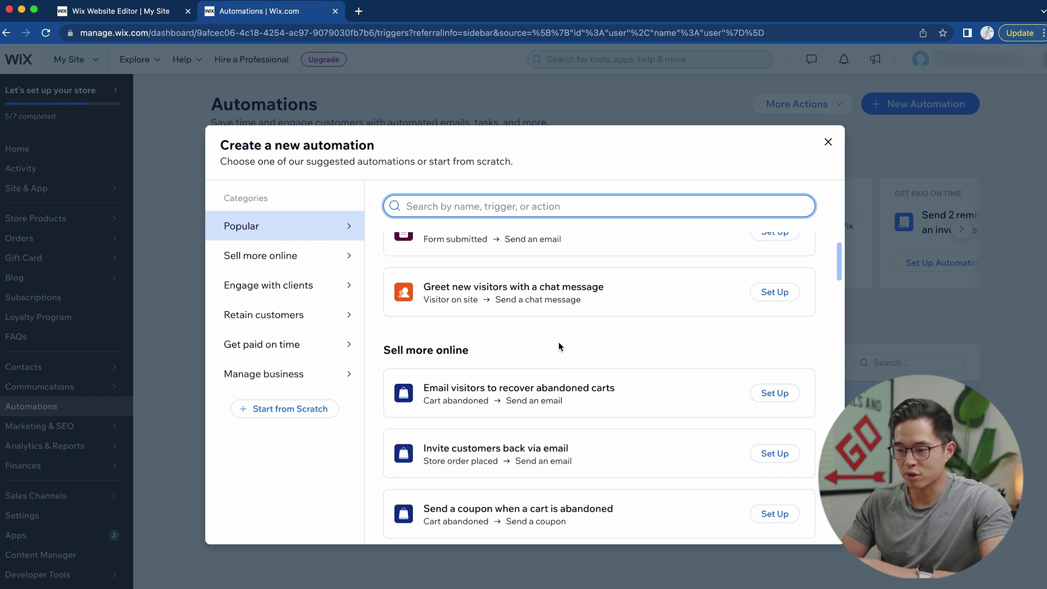
pyautogui.scroll(2, 558, 346)
pyautogui.scroll(-7, 545, 393)
pyautogui.scroll(-5, 605, 420)
pyautogui.scroll(2, 605, 421)
pyautogui.scroll(-4, 605, 421)
pyautogui.scroll(-2, 605, 420)
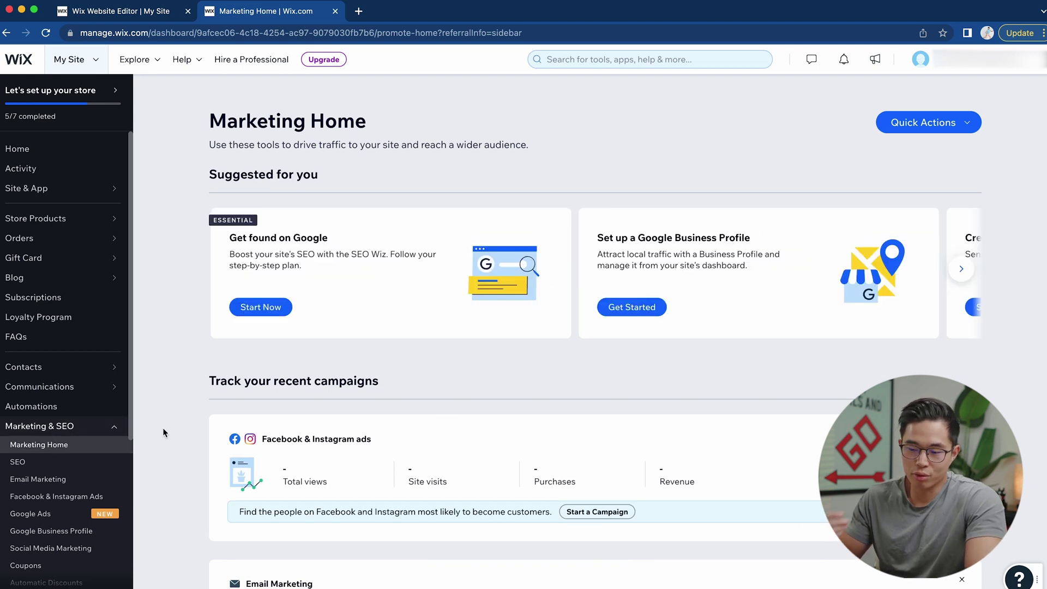
# Review the available marketing tools under Marketing Home, plus the Facebook & Instagram Ads page.
pyautogui.scroll(-1, 163, 428)
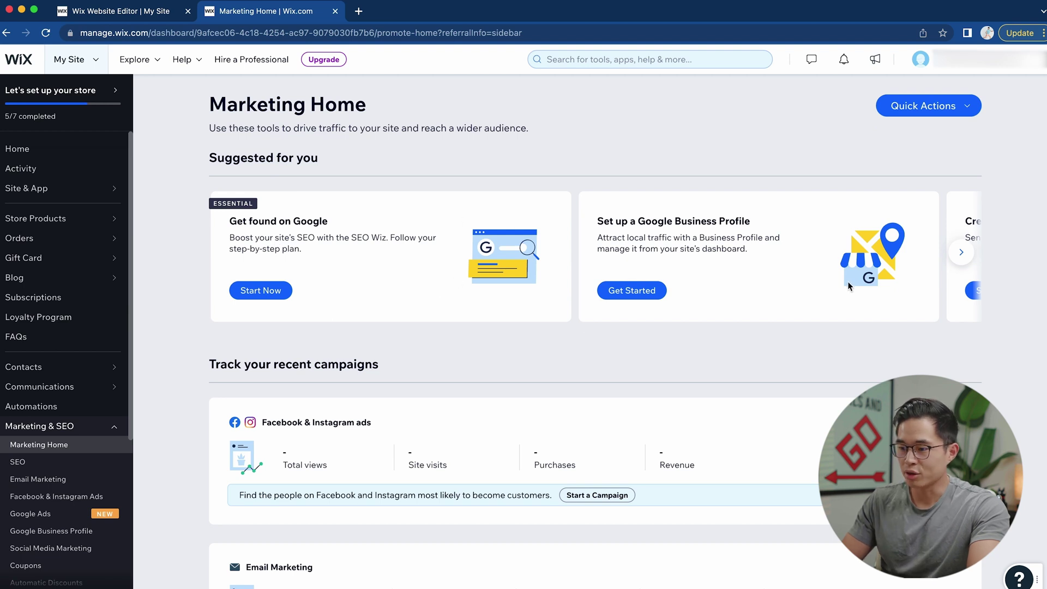
pyautogui.scroll(-15, 159, 369)
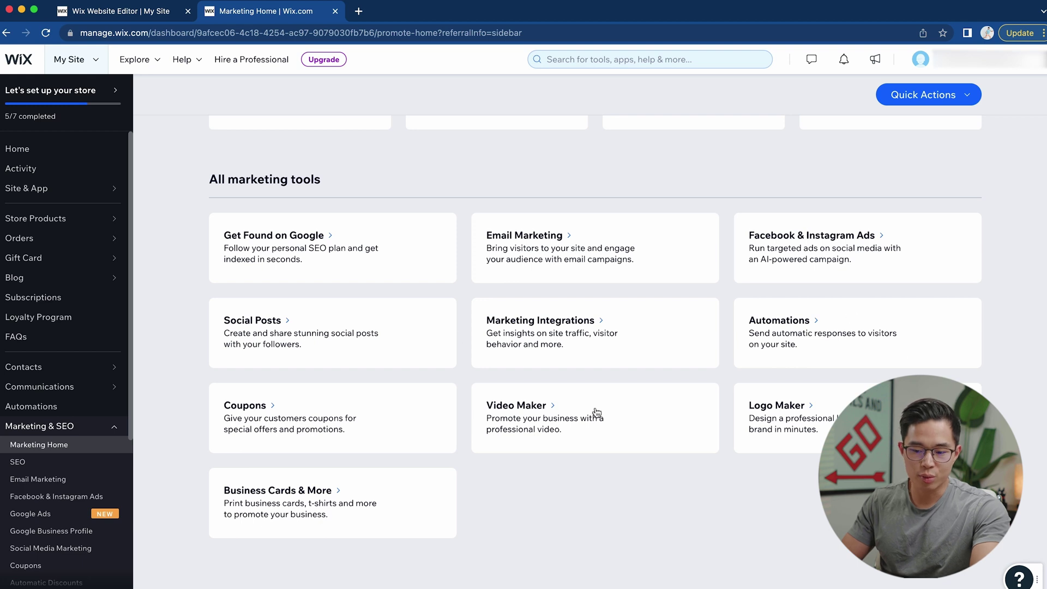
pyautogui.scroll(-2, 44, 464)
pyautogui.click(29, 446)
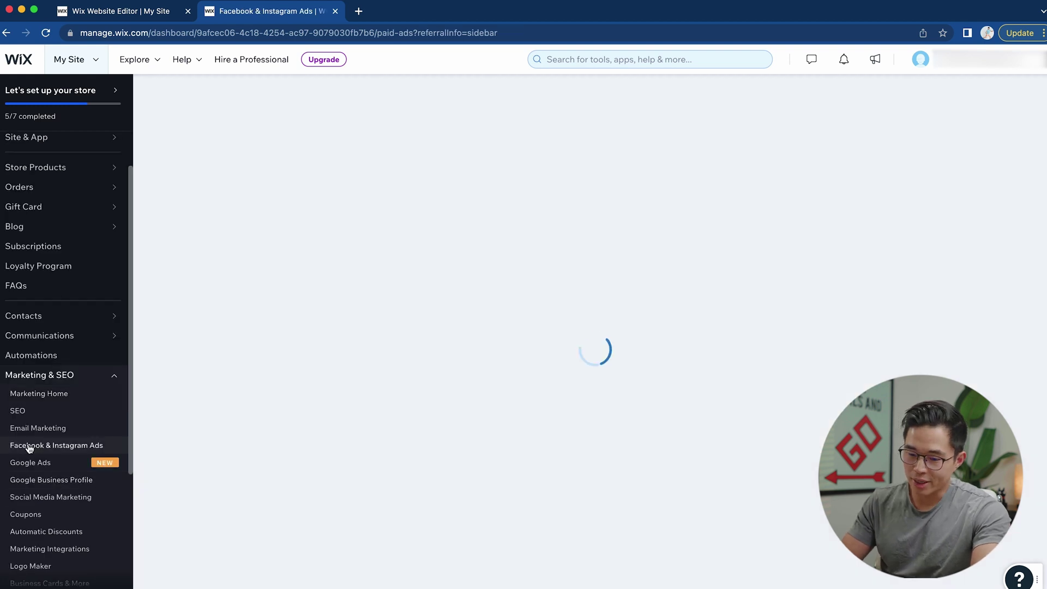
pyautogui.scroll(-1, 39, 468)
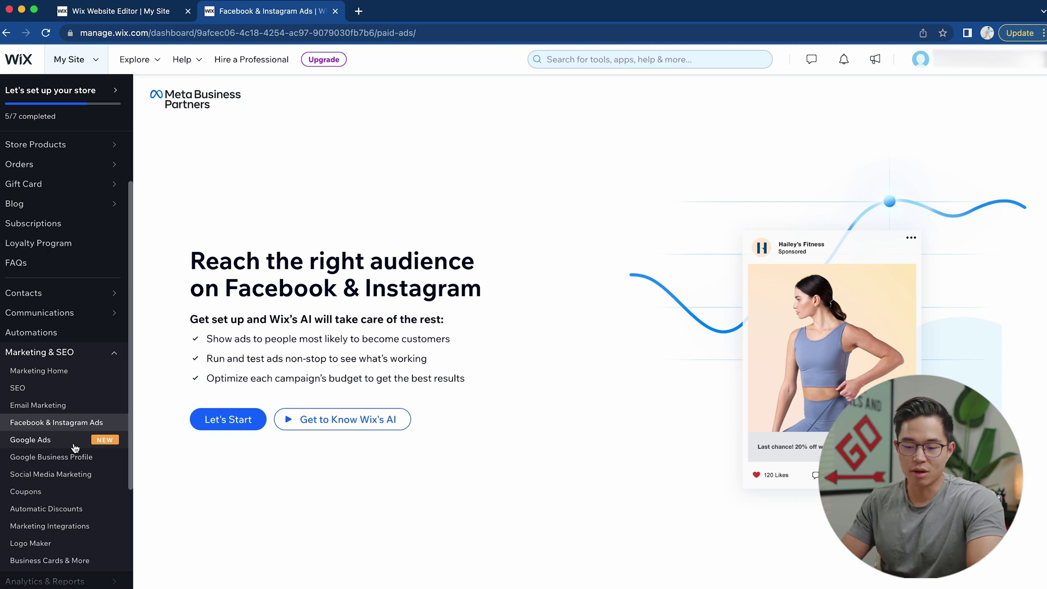
pyautogui.scroll(-5, 75, 447)
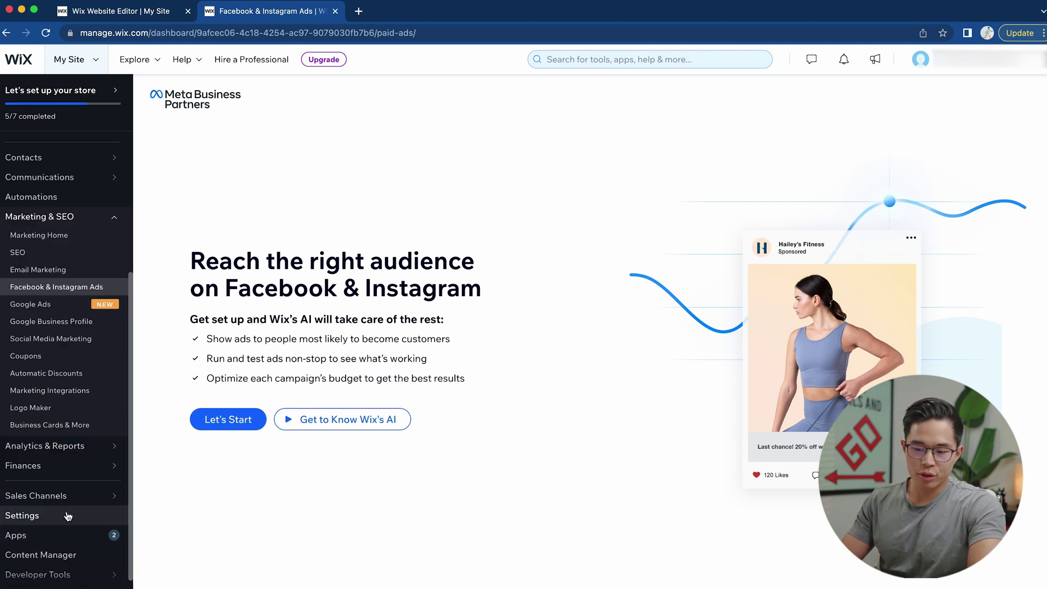
# Review the eCommerce settings for orders, minimum subtotal, checkout policies, price display, checkout fields and order email notifications.
pyautogui.click(68, 516)
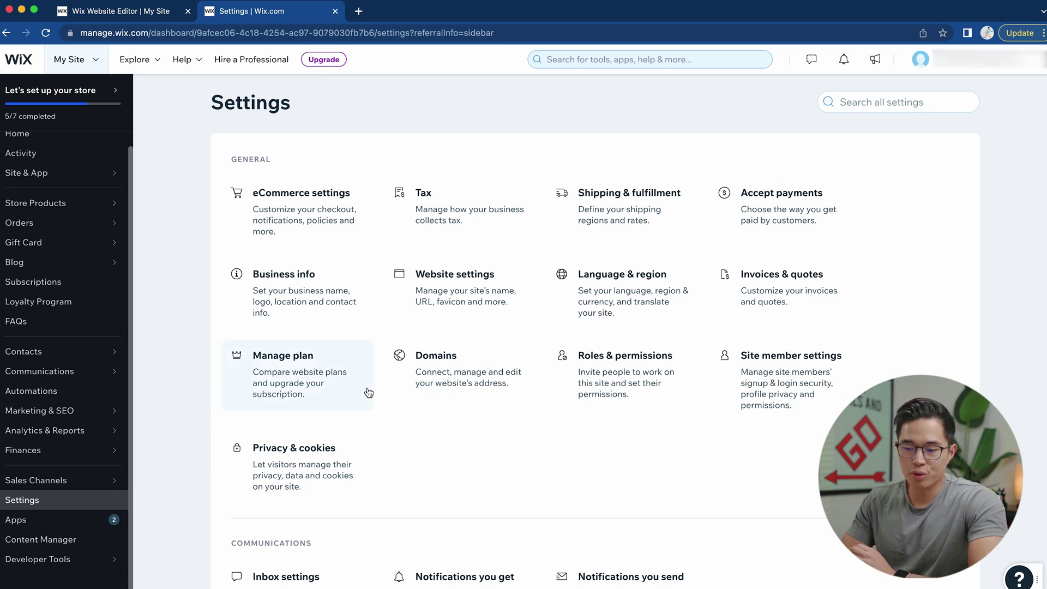
pyautogui.click(316, 219)
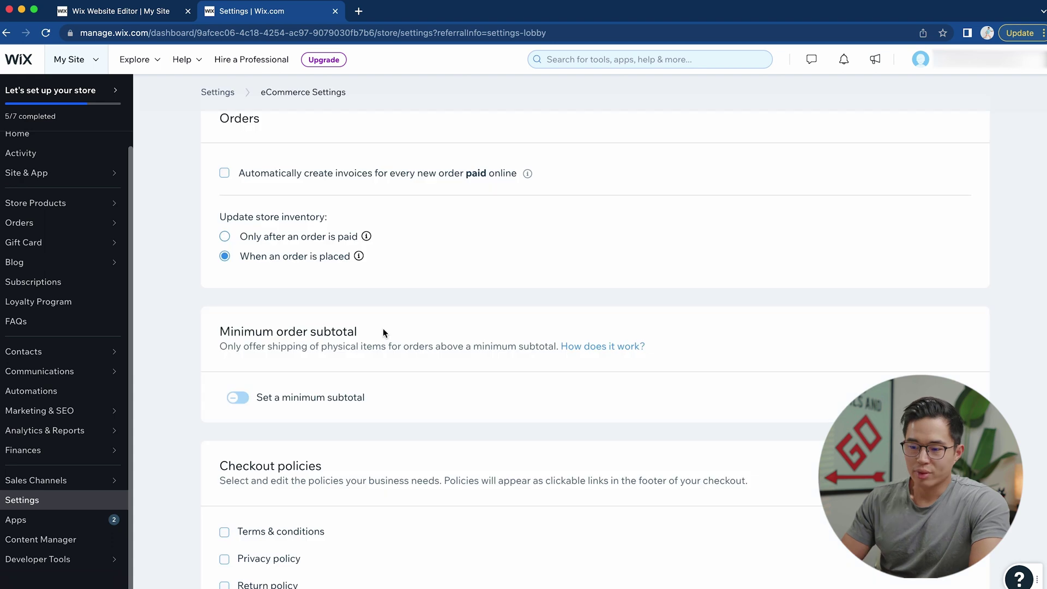
pyautogui.scroll(-2, 383, 340)
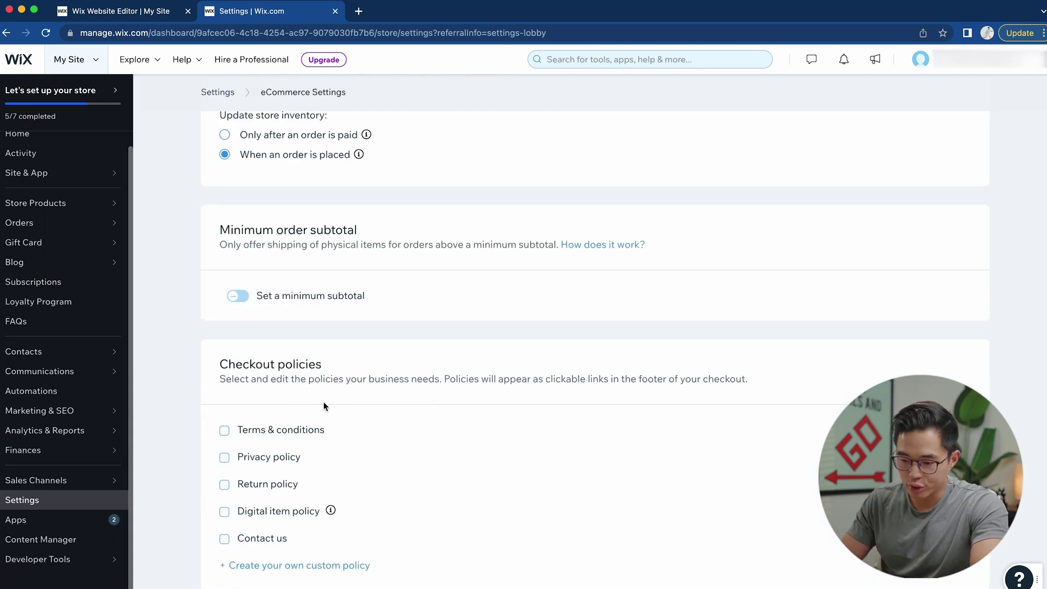
pyautogui.scroll(-3, 539, 513)
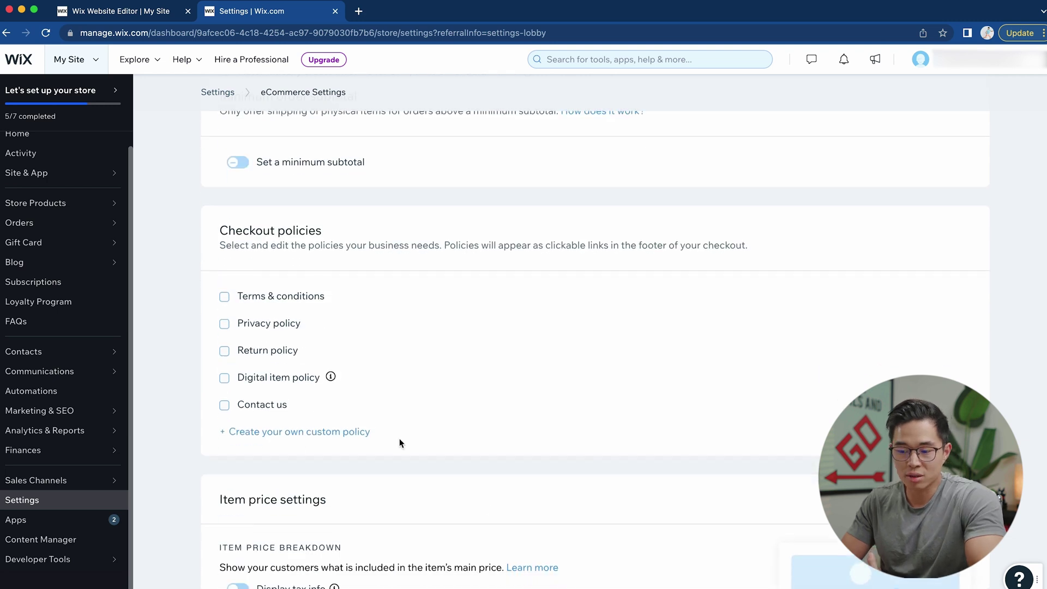
pyautogui.scroll(-15, 364, 457)
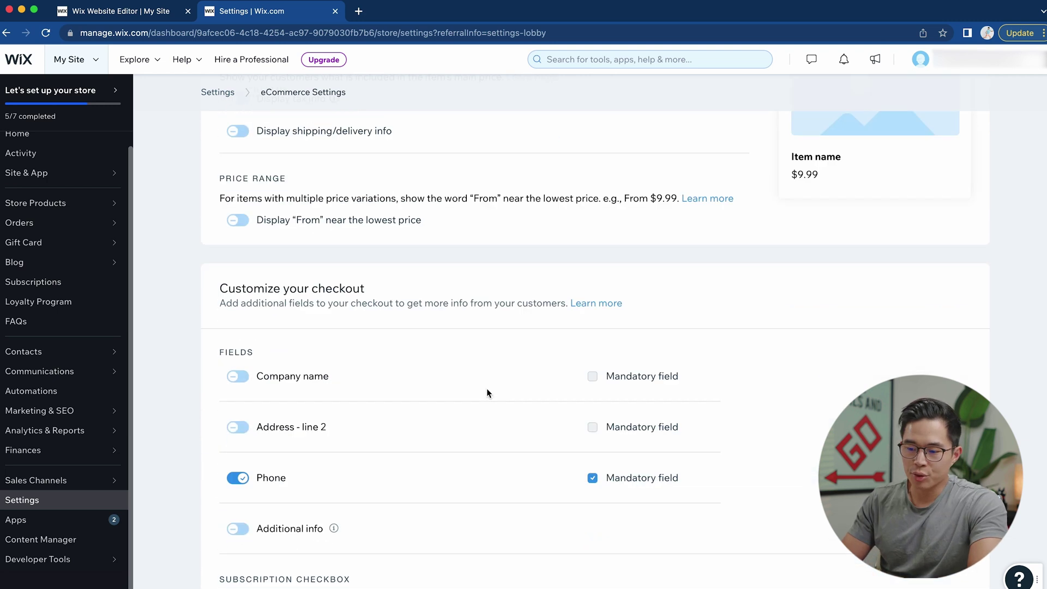
pyautogui.scroll(-9, 351, 463)
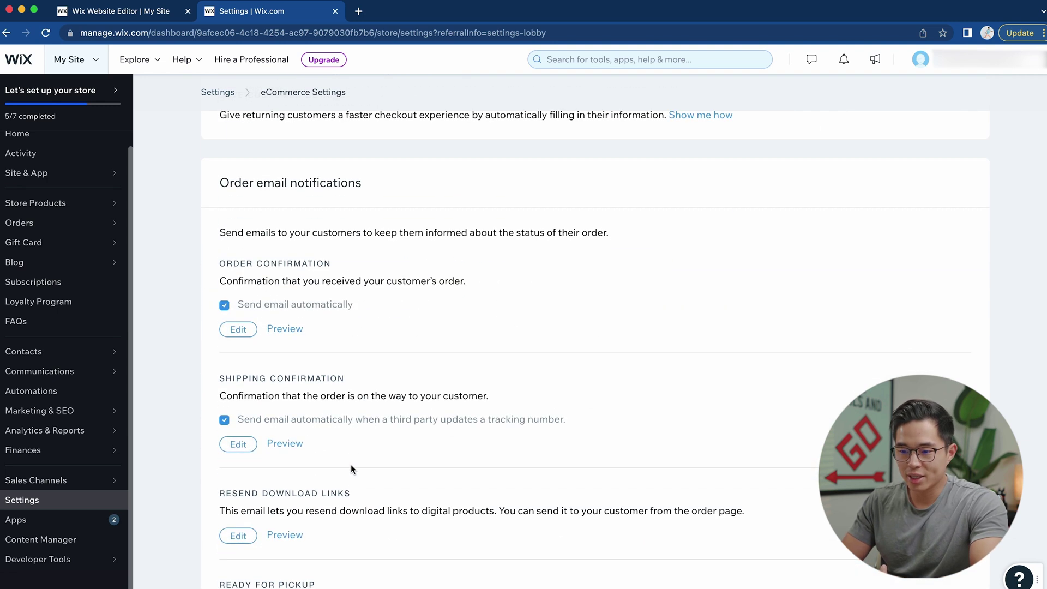
pyautogui.click(218, 92)
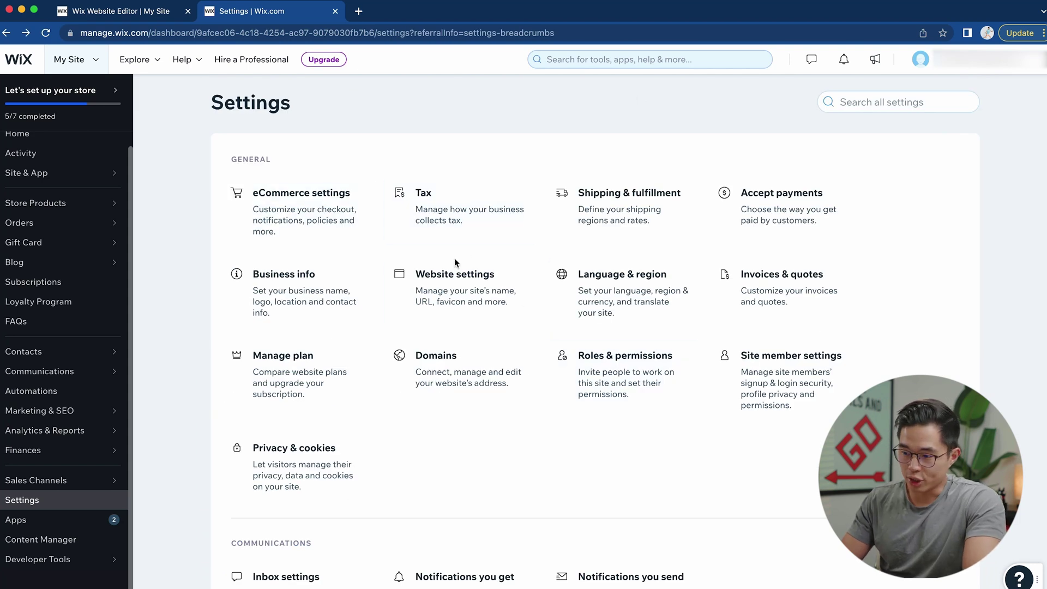
# Look at the Shipping & fulfillment settings and review the Tax settings for automated sales tax and country rates.
pyautogui.click(642, 218)
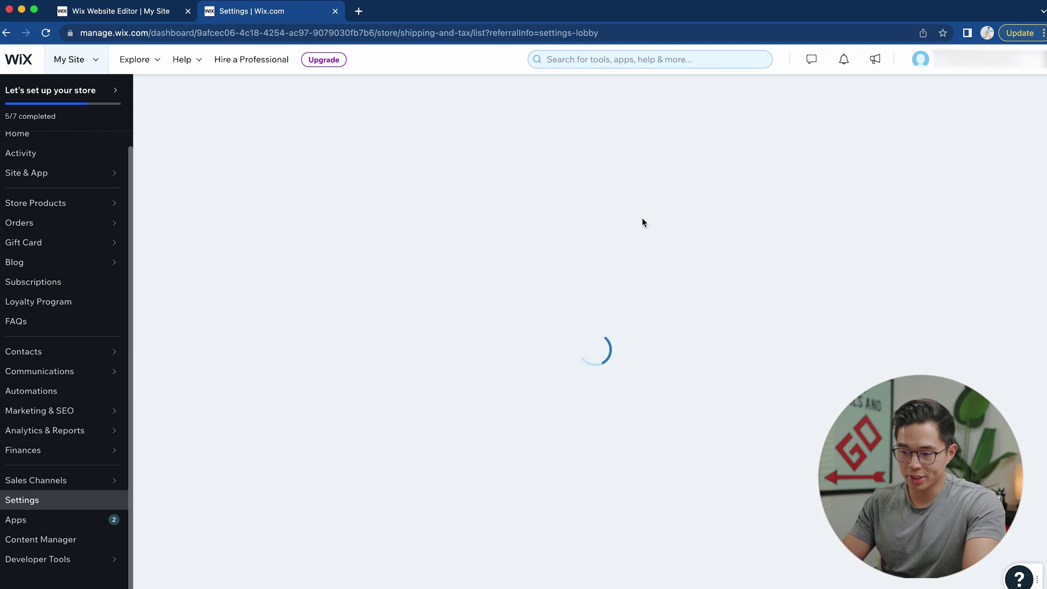
pyautogui.hscroll(-5, 581, 179)
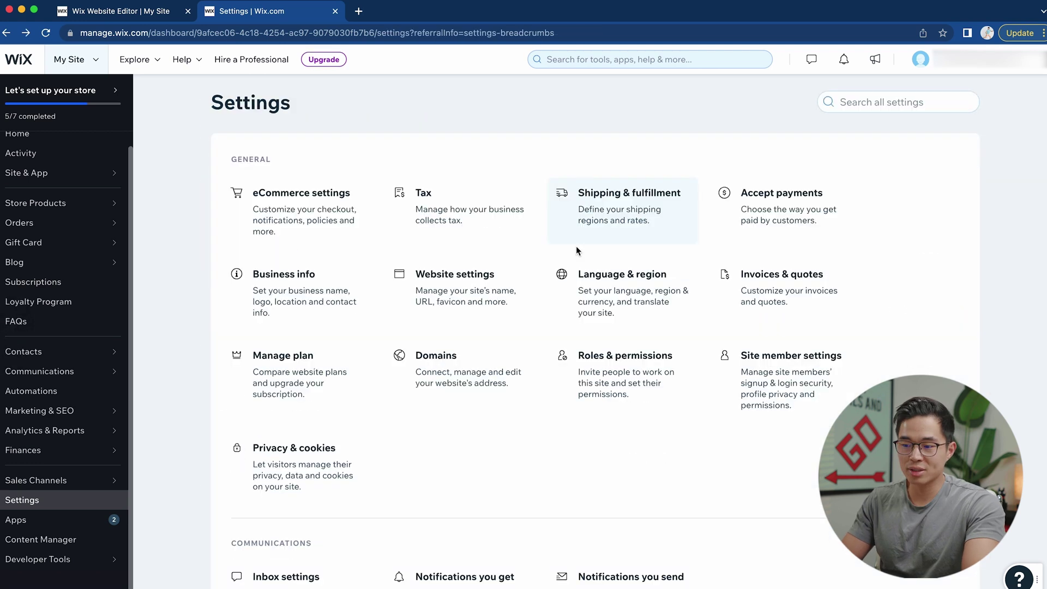
pyautogui.click(489, 221)
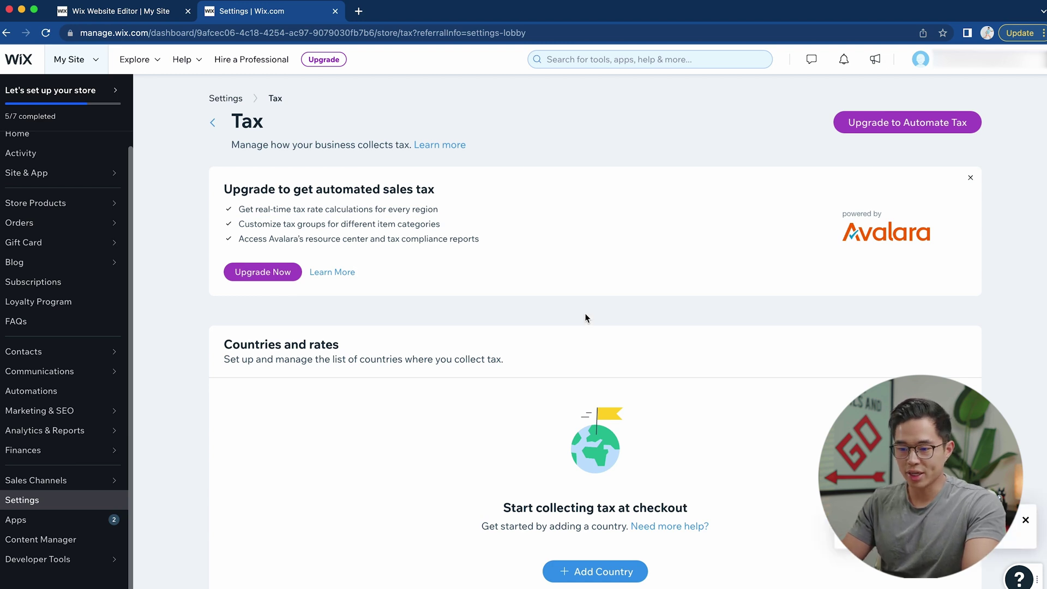
pyautogui.scroll(-4, 586, 318)
pyautogui.scroll(4, 505, 467)
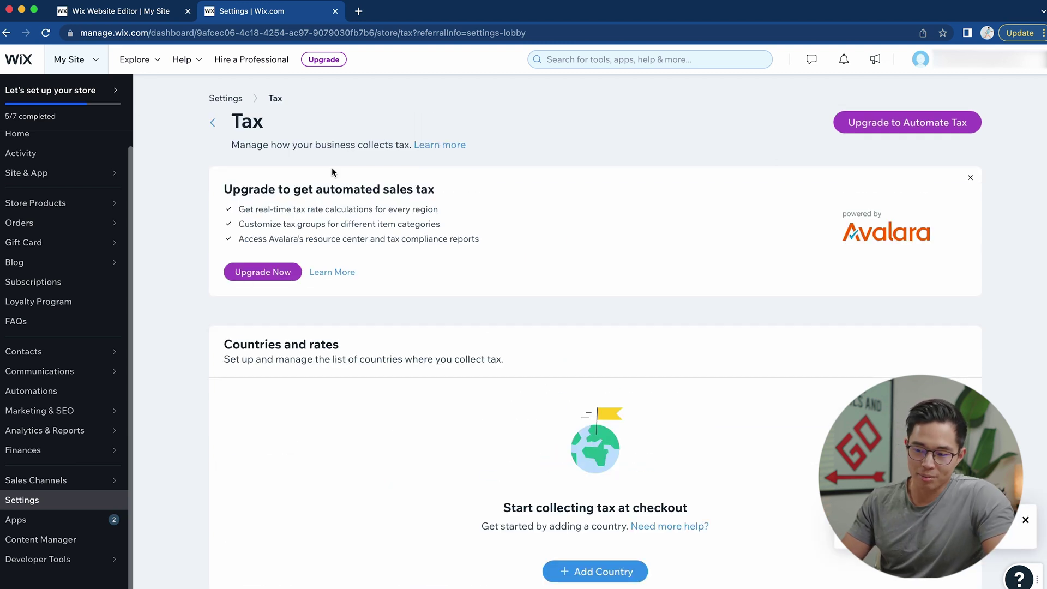
pyautogui.scroll(-4, 168, 441)
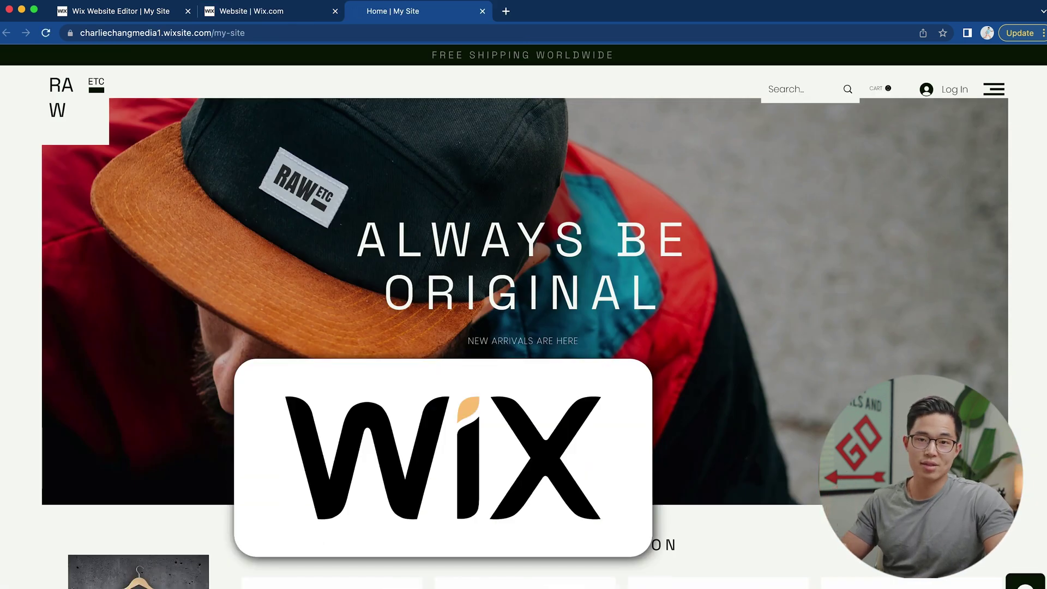
# Examine the Limited Edition Collection products on the published site's home page.
pyautogui.scroll(-6, 634, 429)
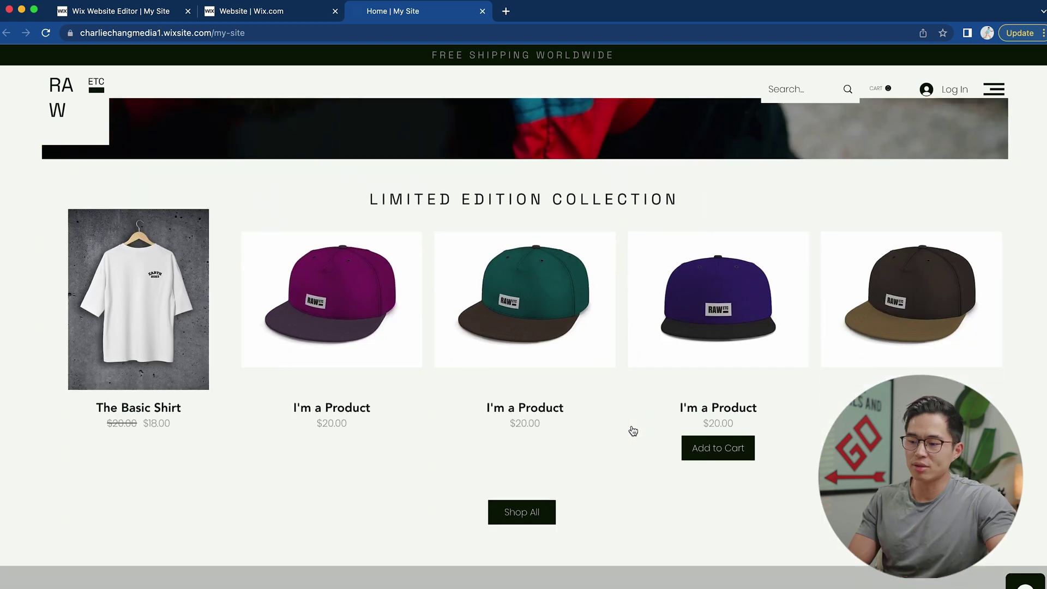
pyautogui.scroll(-1, 633, 431)
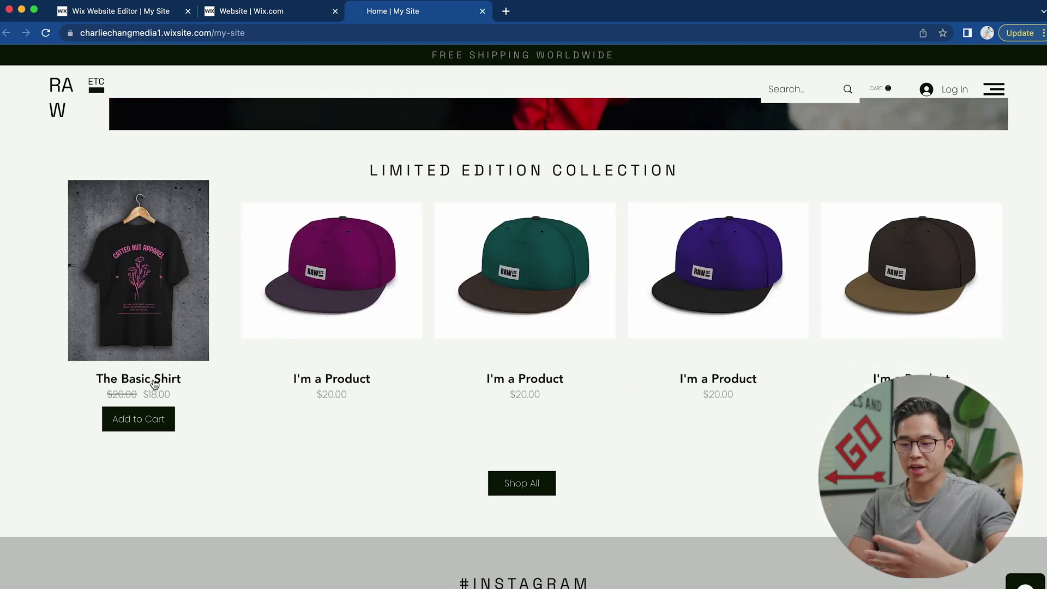